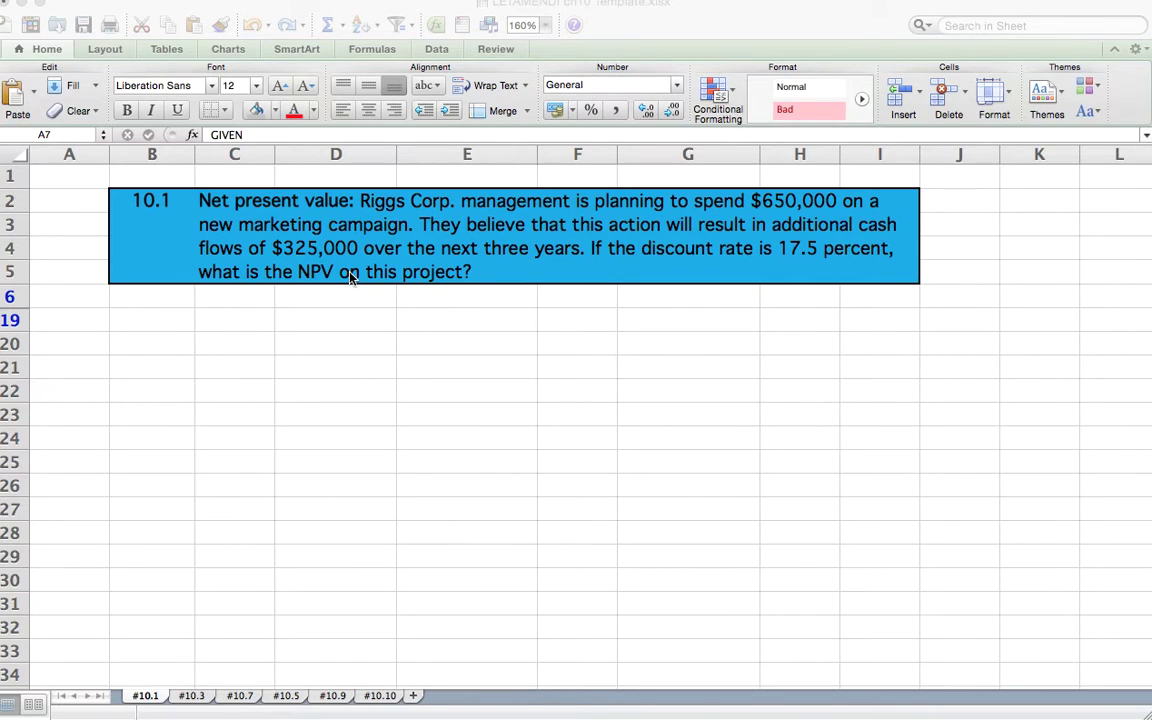
# Switch to Excel and unhide the hidden rows between rows 6 and 19 on sheet #10.1
pyautogui.press('super+Tab')
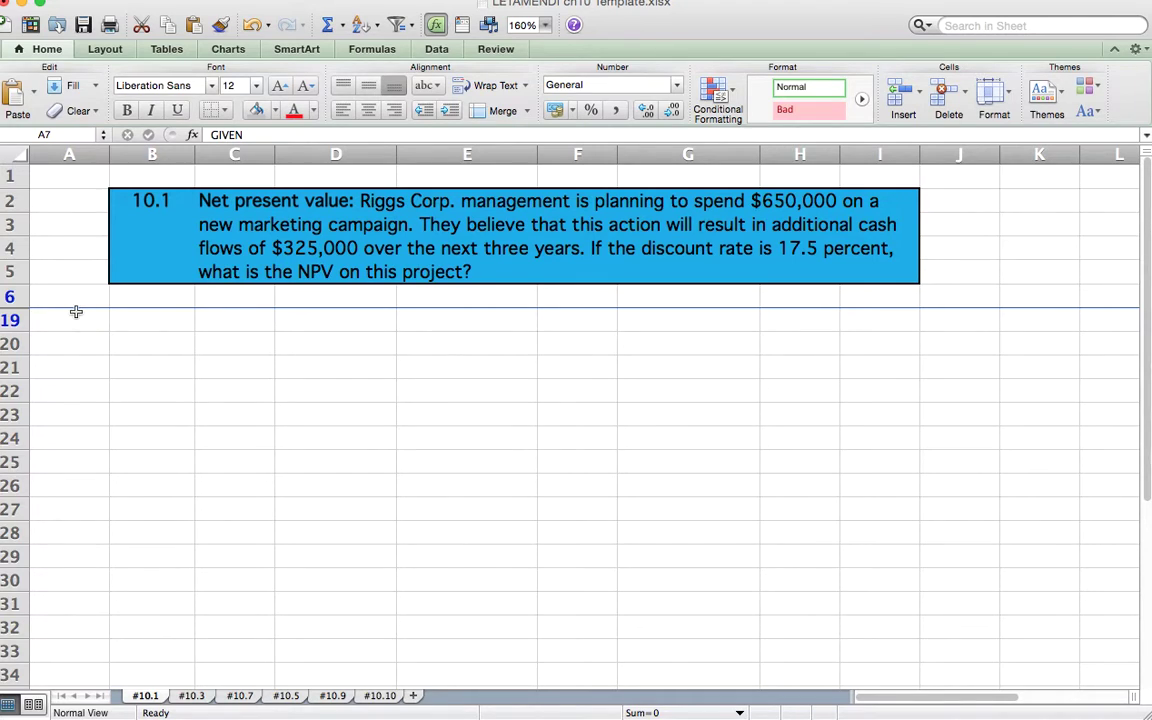
pyautogui.moveTo(12, 297); pyautogui.dragTo(16, 316)
pyautogui.rightClick(18, 320)
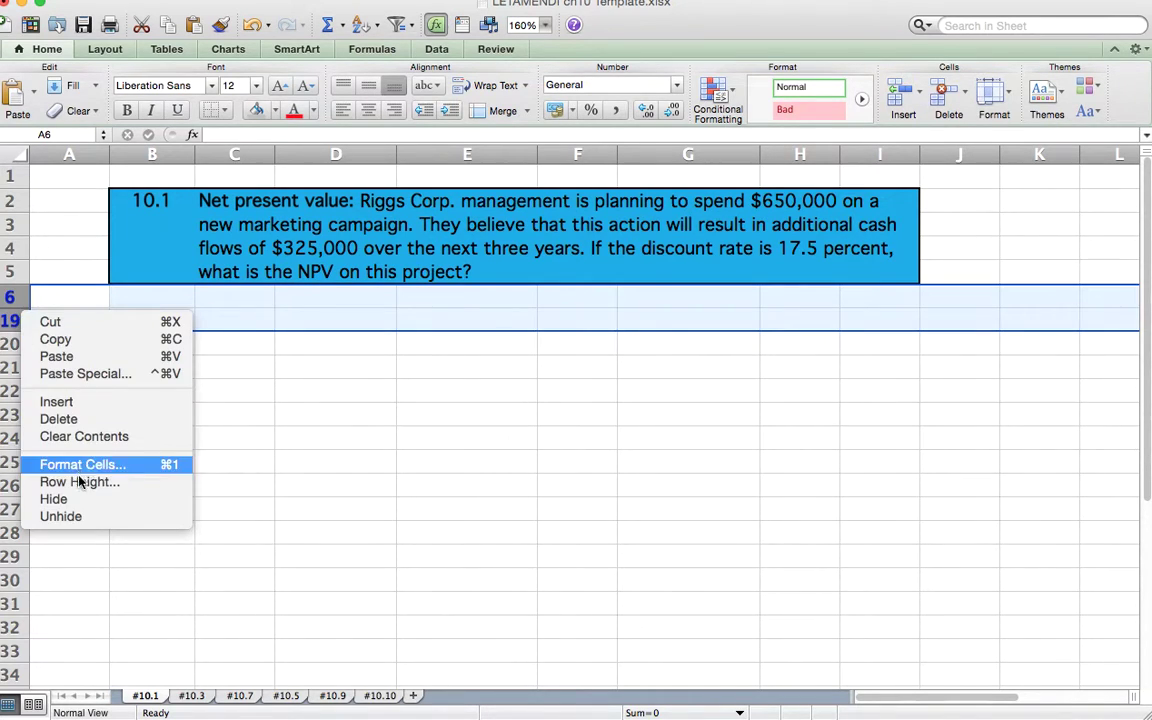
pyautogui.click(50, 516)
pyautogui.click(162, 418)
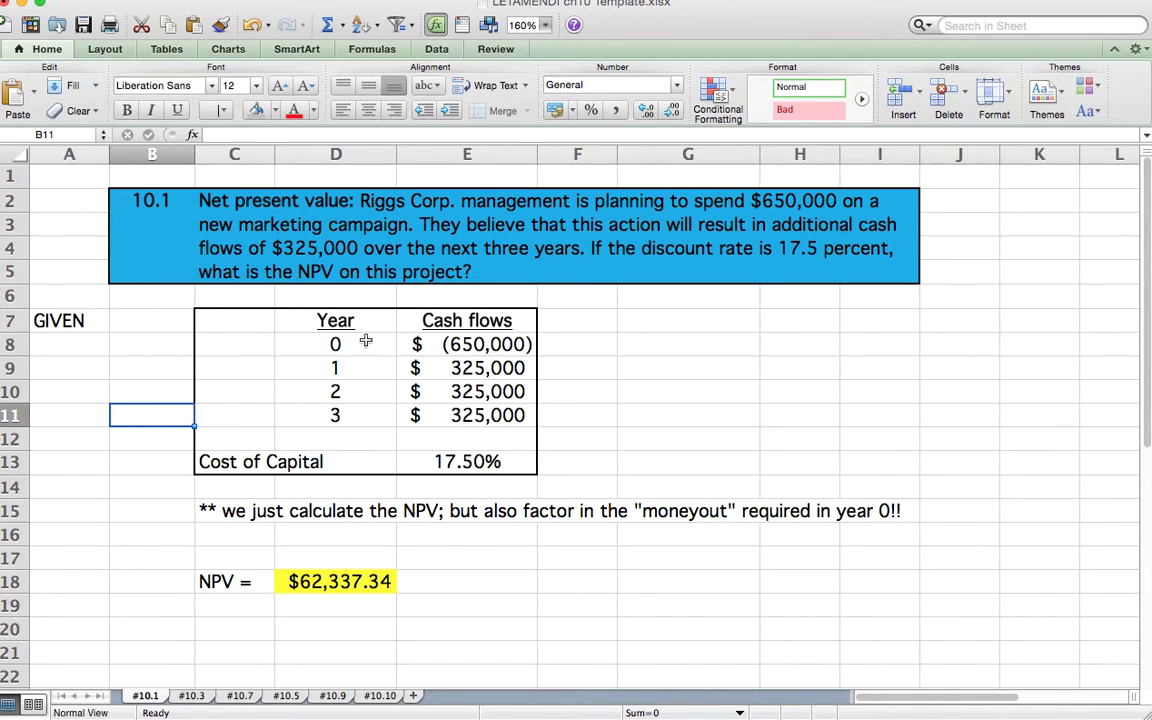
# Review the initial outlay, the yearly cash flows and the cost of capital in problem 10.1's given data
pyautogui.click(447, 344)
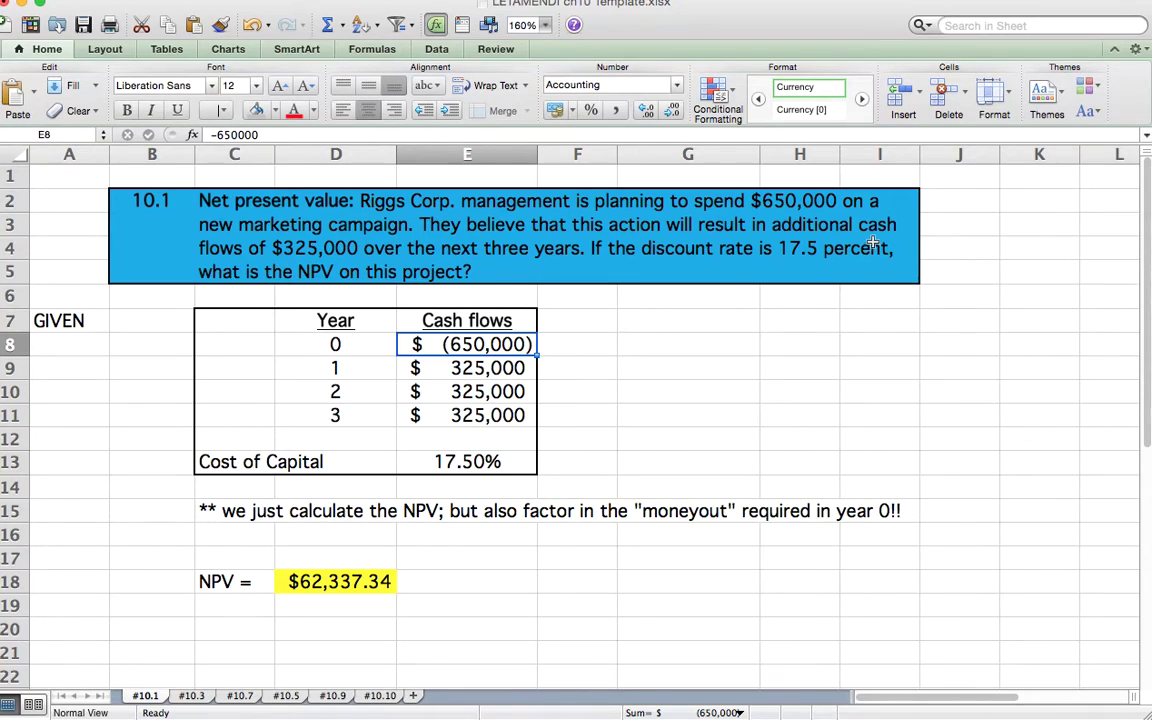
pyautogui.click(477, 368)
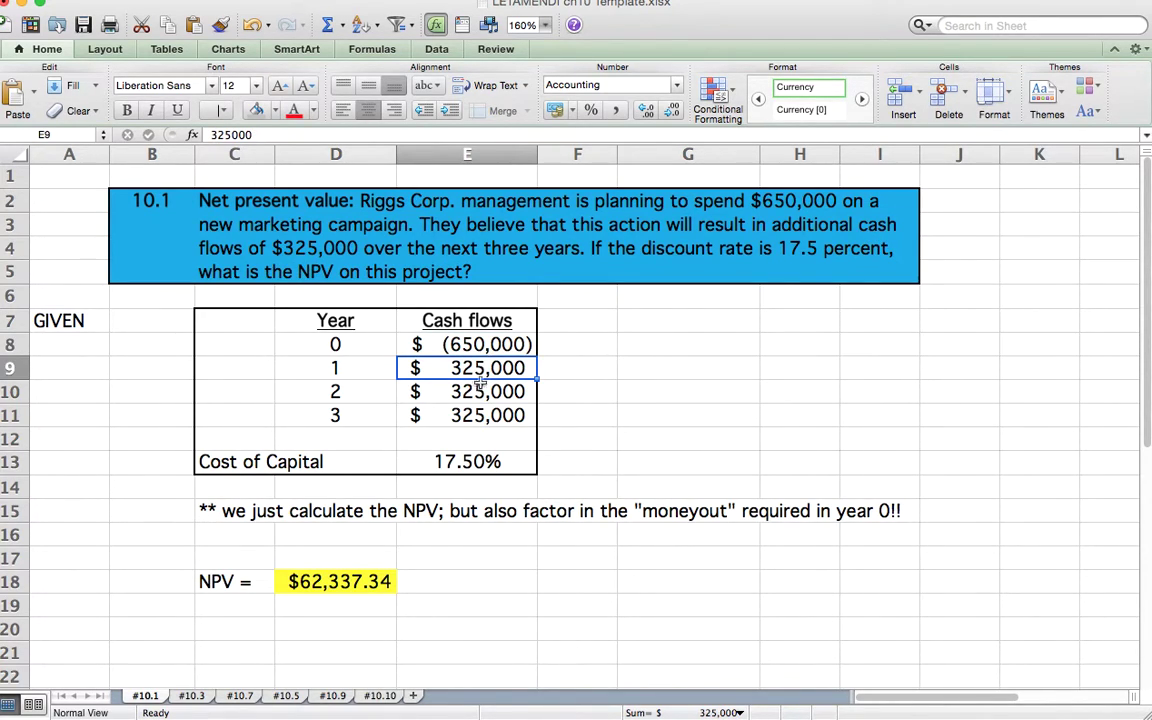
pyautogui.click(450, 408)
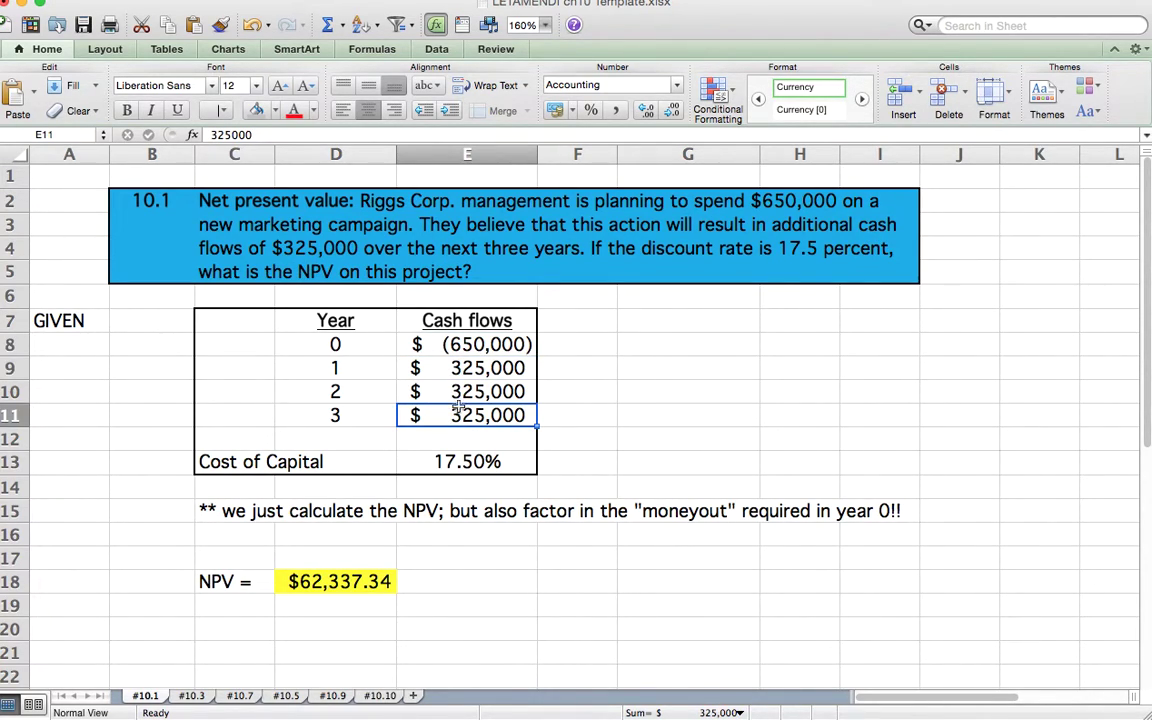
pyautogui.click(510, 461)
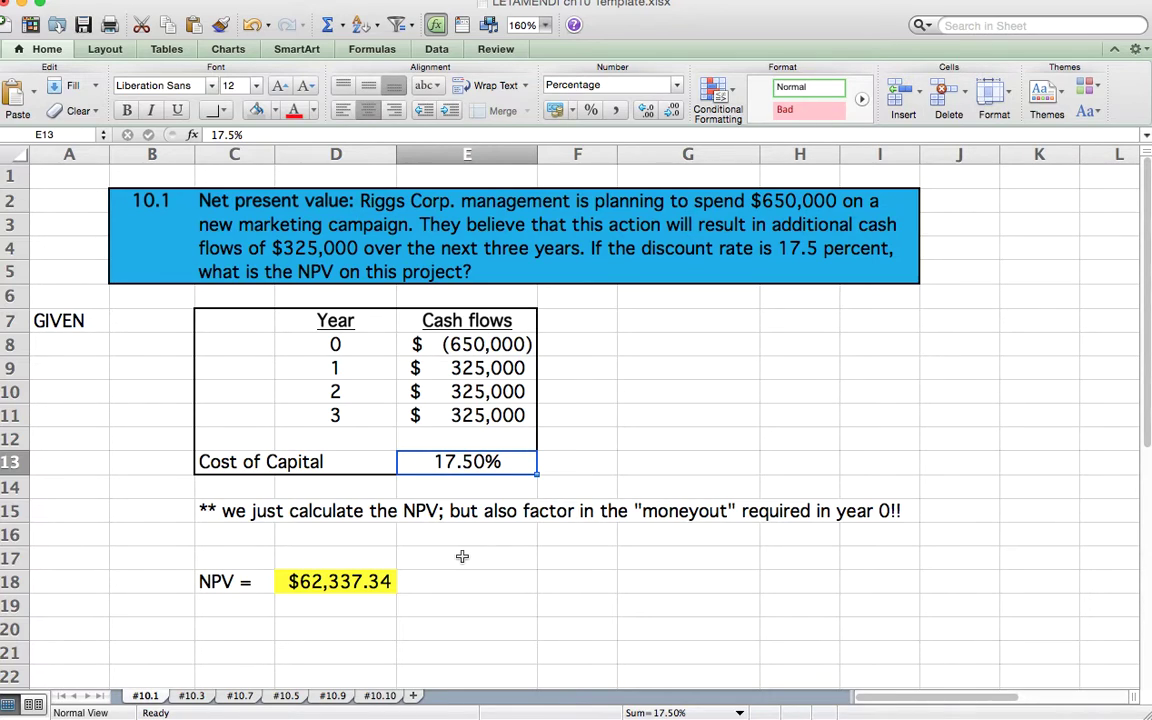
pyautogui.click(485, 344)
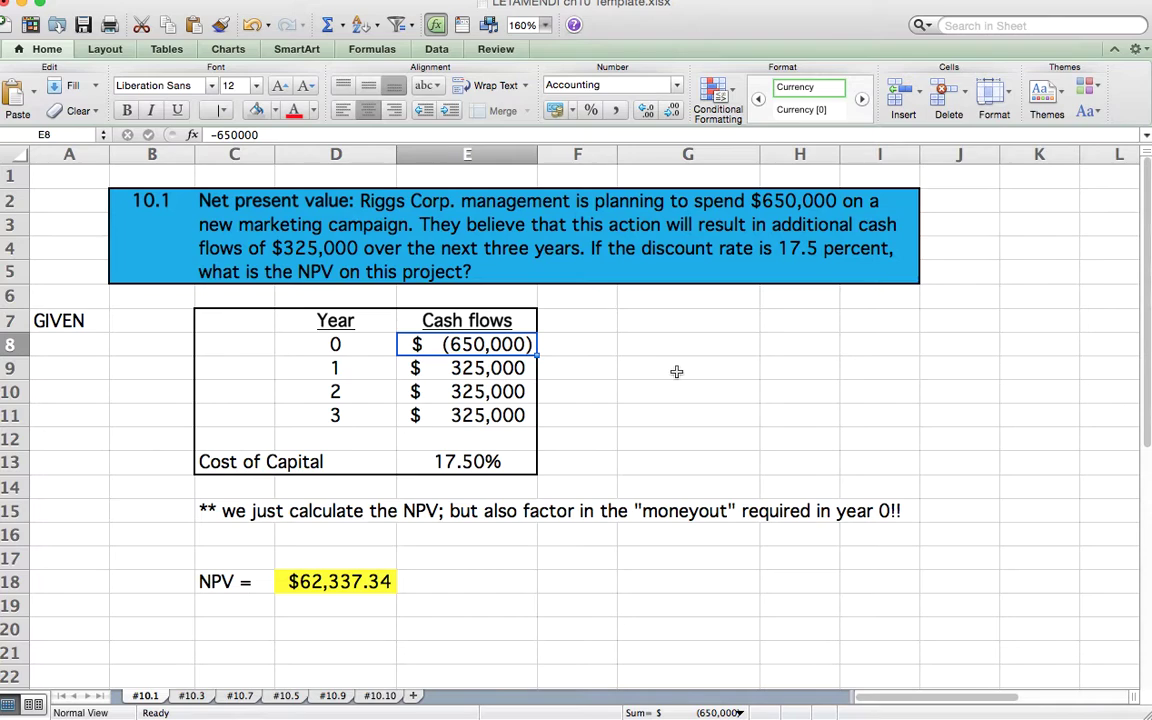
# Examine the NPV formula in D18, matching its rate and value arguments to the referenced cells
pyautogui.doubleClick(355, 588)
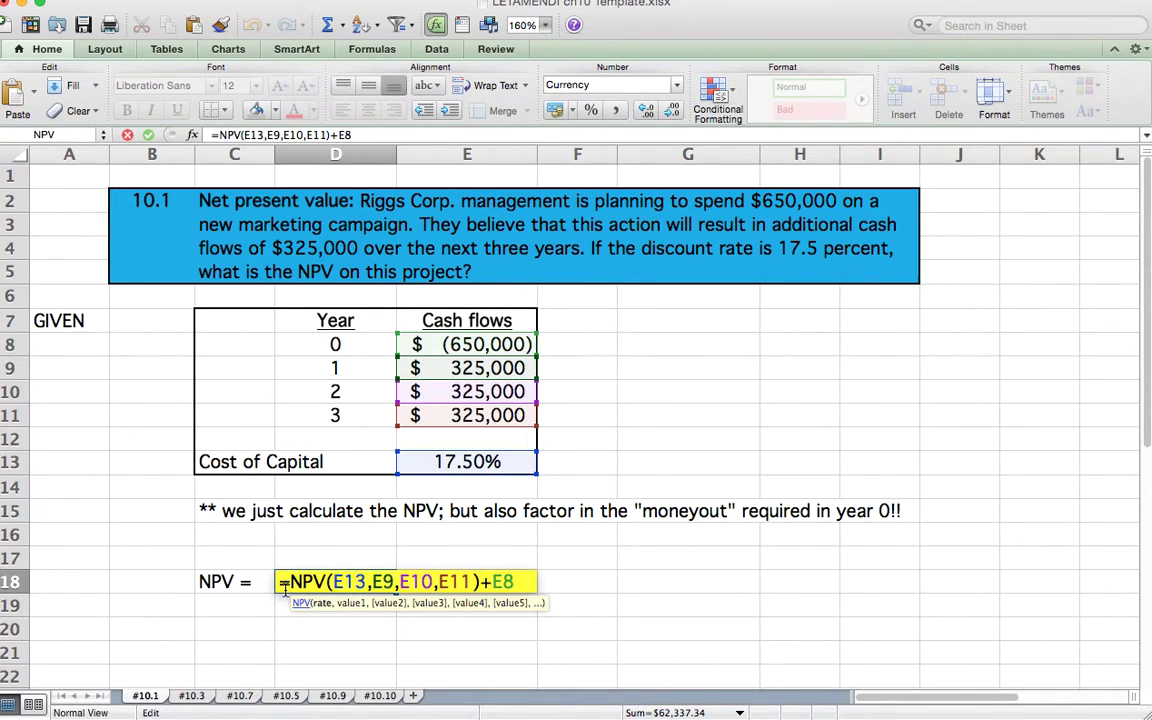
pyautogui.click(427, 470)
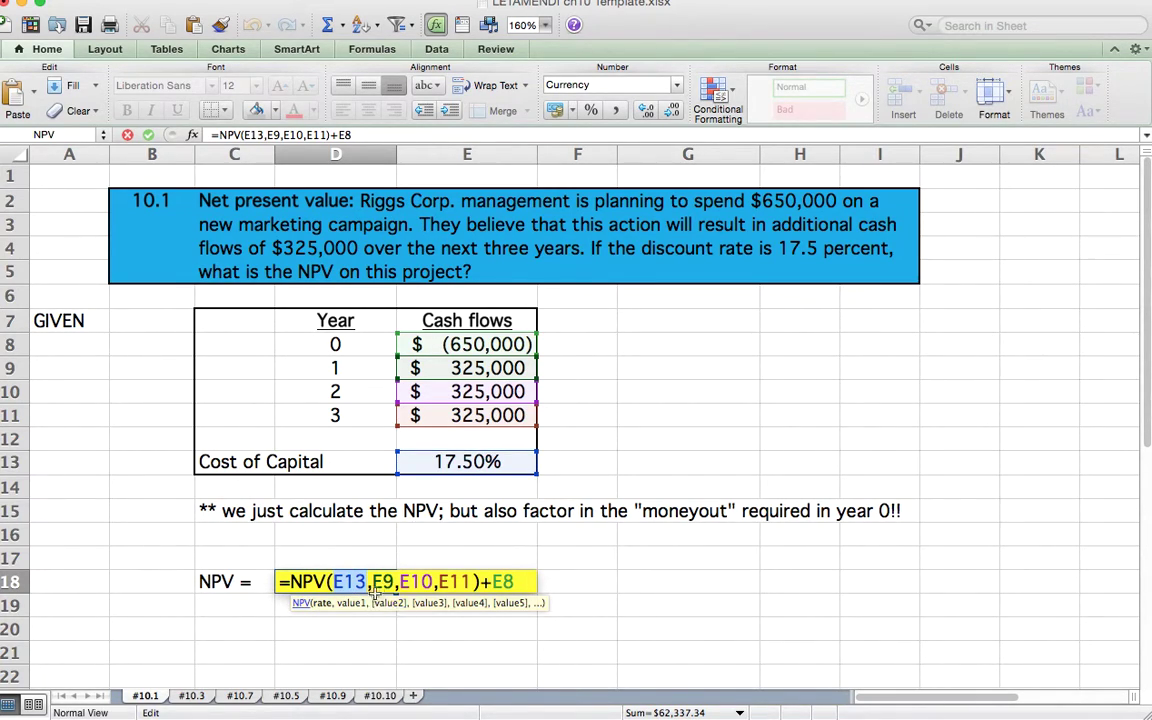
pyautogui.click(362, 604)
pyautogui.click(390, 604)
pyautogui.click(430, 604)
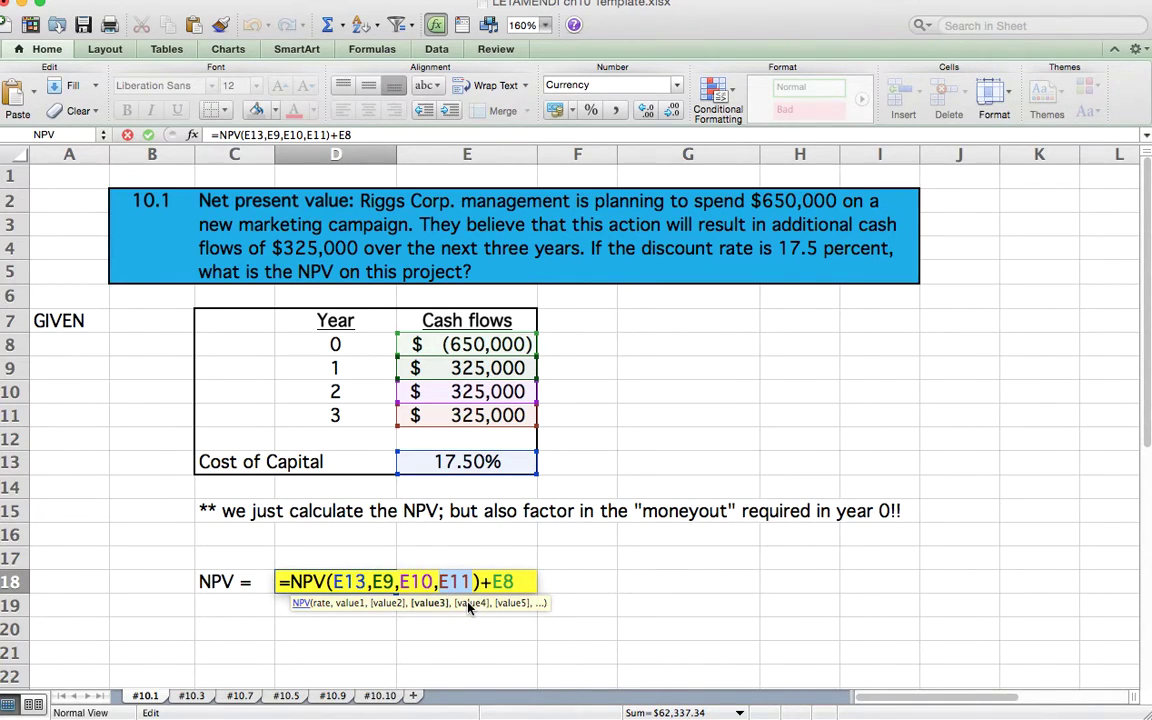
pyautogui.click(362, 604)
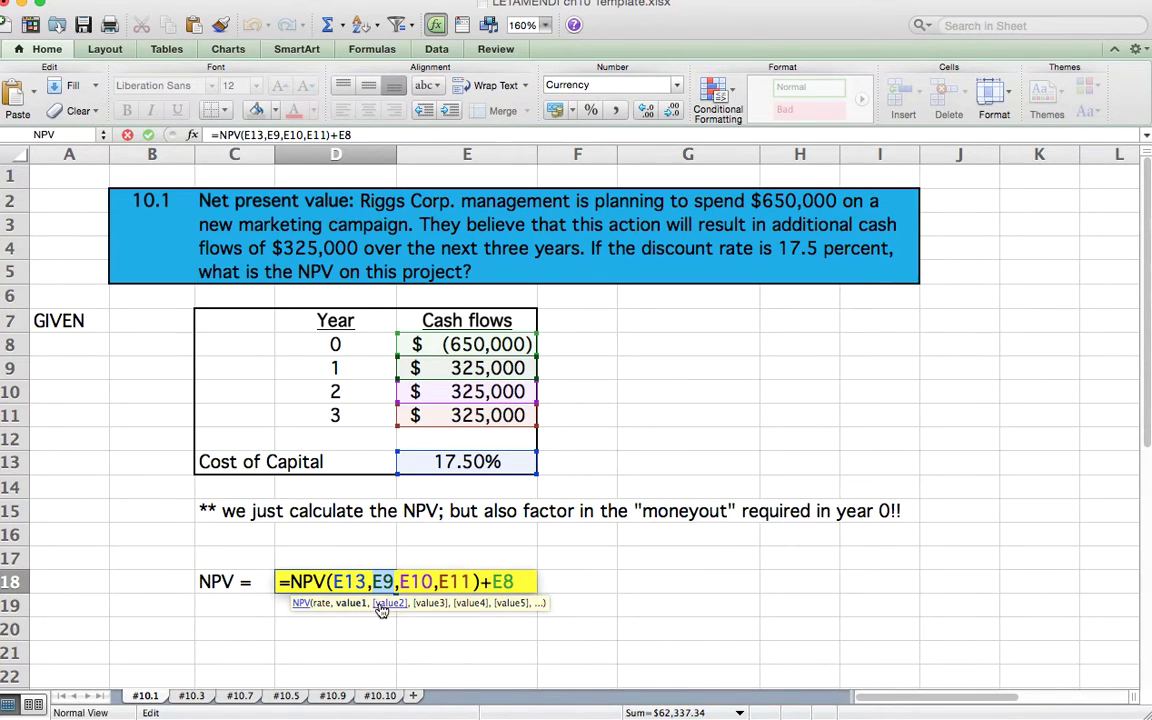
pyautogui.click(391, 604)
pyautogui.click(432, 603)
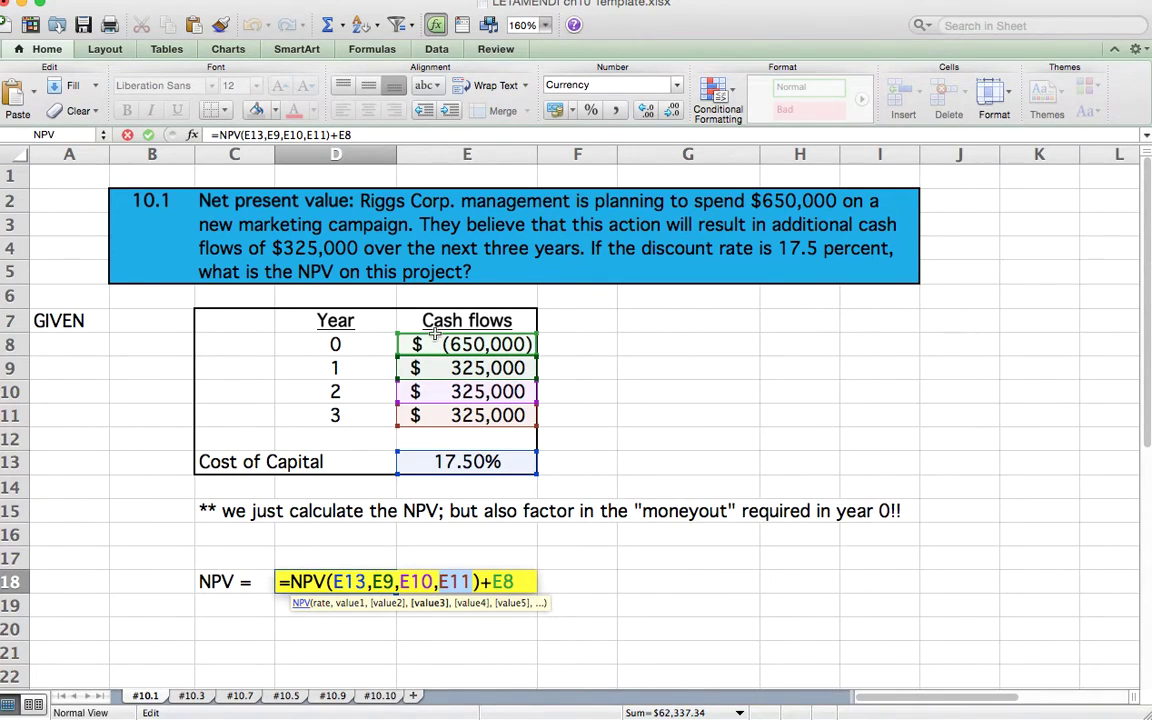
pyautogui.press('Return')
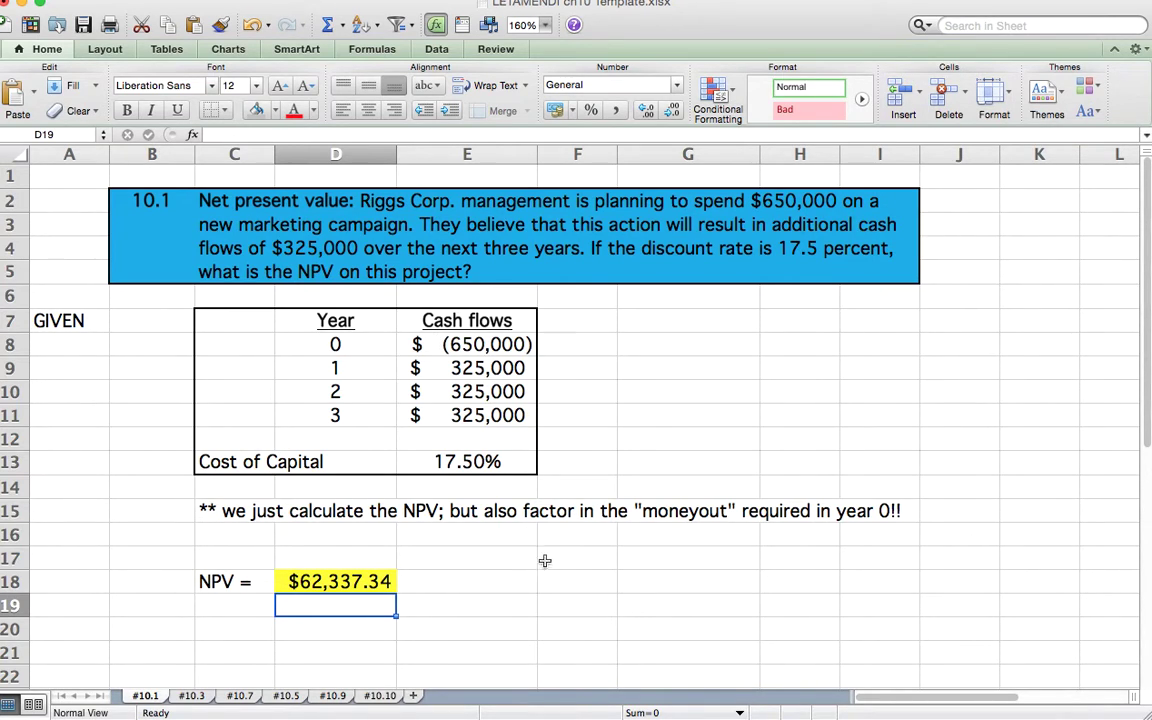
# Open sheet #10.3 and unhide the hidden rows between rows 6 and 24
pyautogui.click(191, 695)
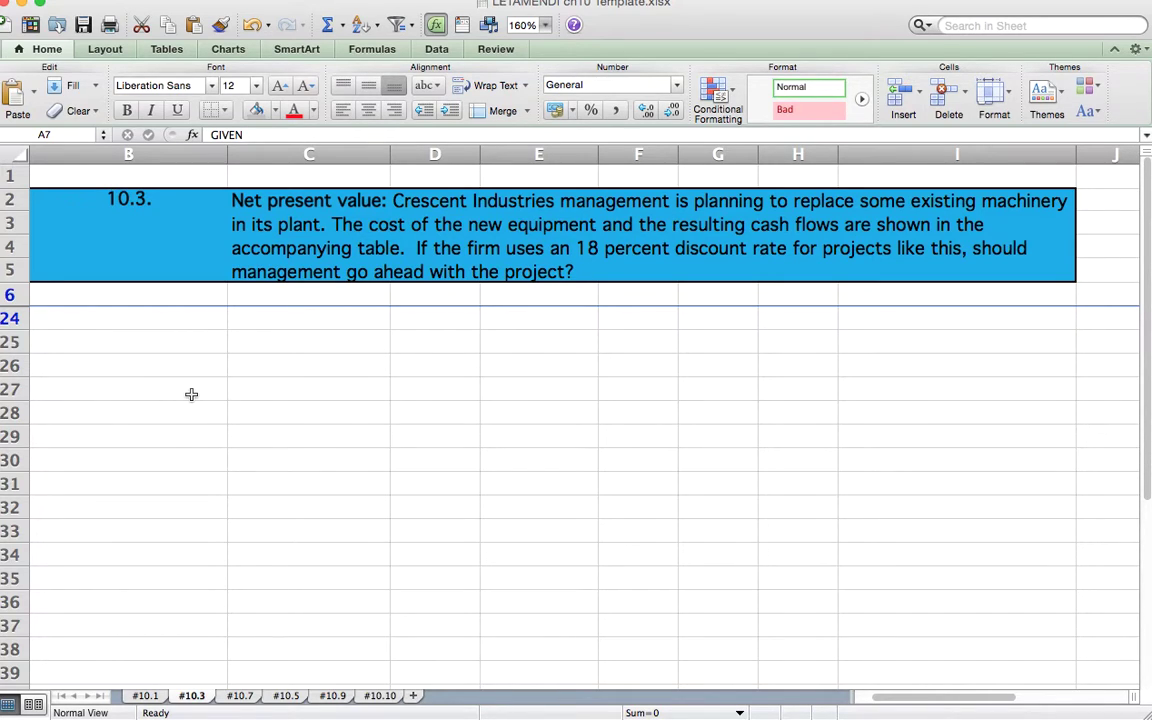
pyautogui.moveTo(15, 294); pyautogui.dragTo(20, 318)
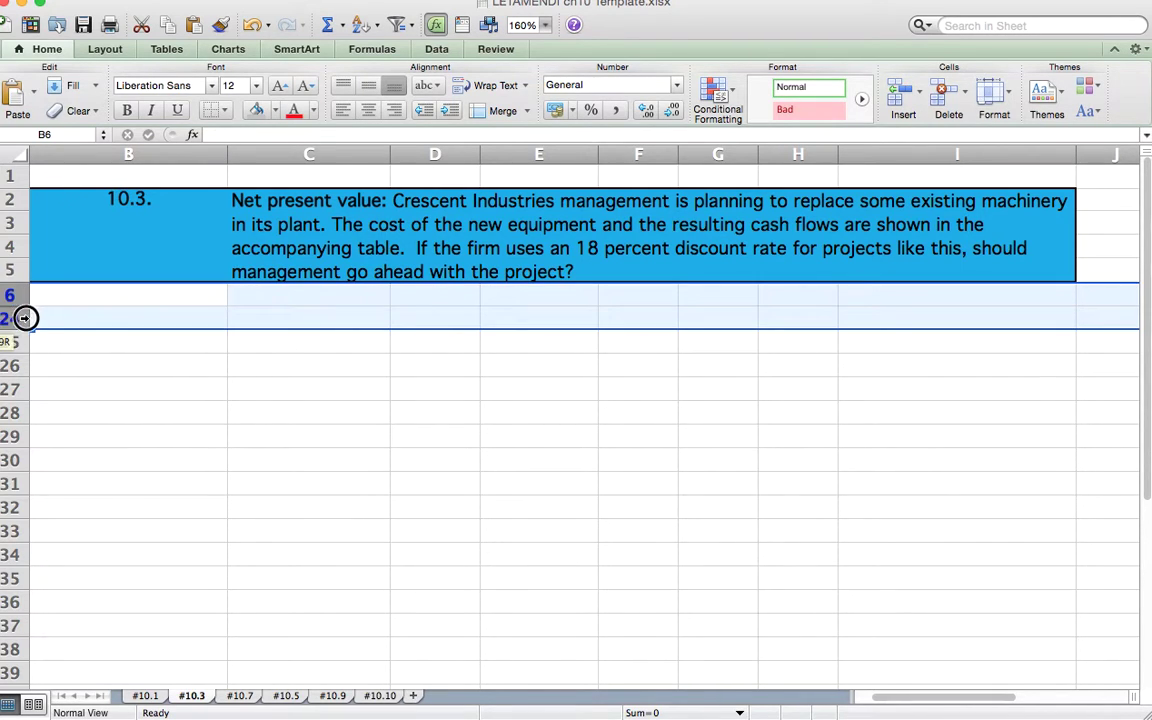
pyautogui.rightClick(24, 318)
pyautogui.click(125, 521)
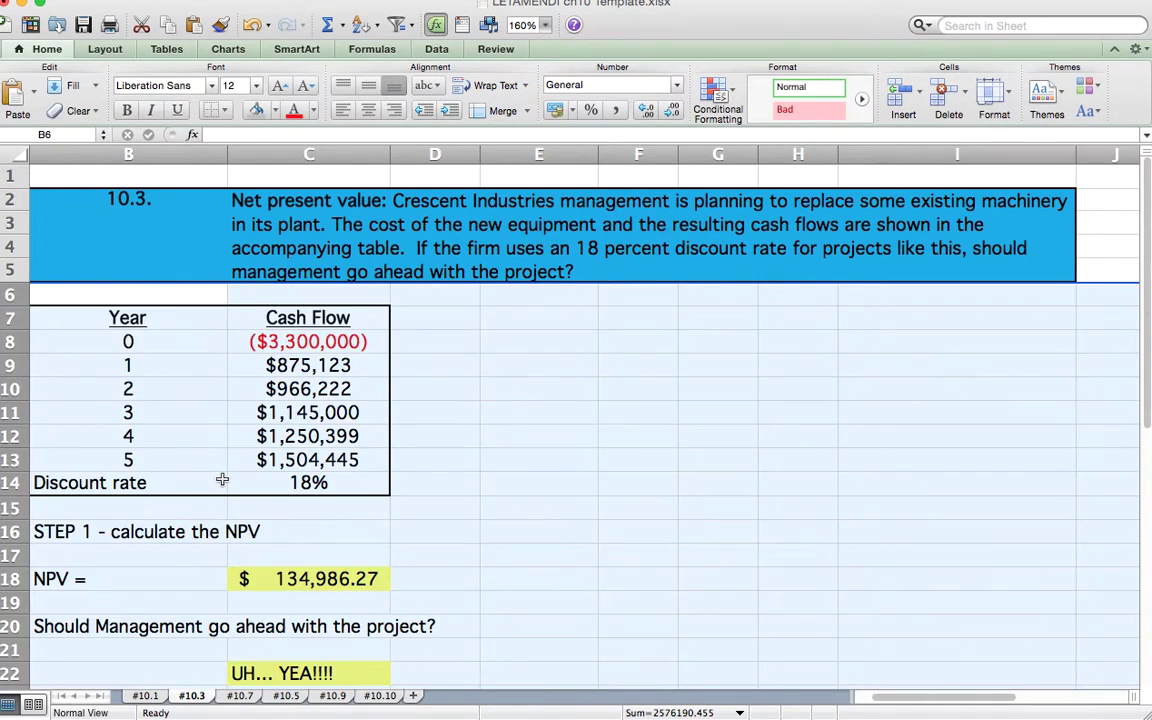
# Review the year 0 to 5 cash flows and the discount rate in problem 10.3's given table
pyautogui.hscroll(-2, 224, 480)
pyautogui.scroll(-1, 290, 470)
pyautogui.scroll(1, 290, 470)
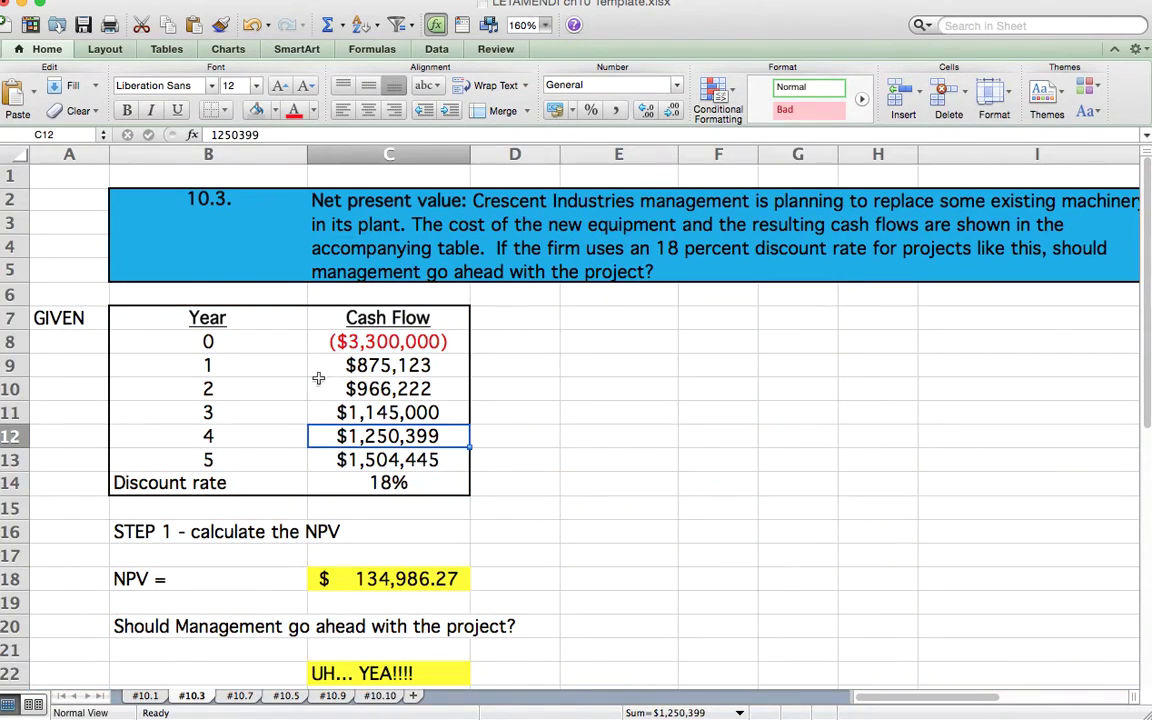
pyautogui.click(385, 436)
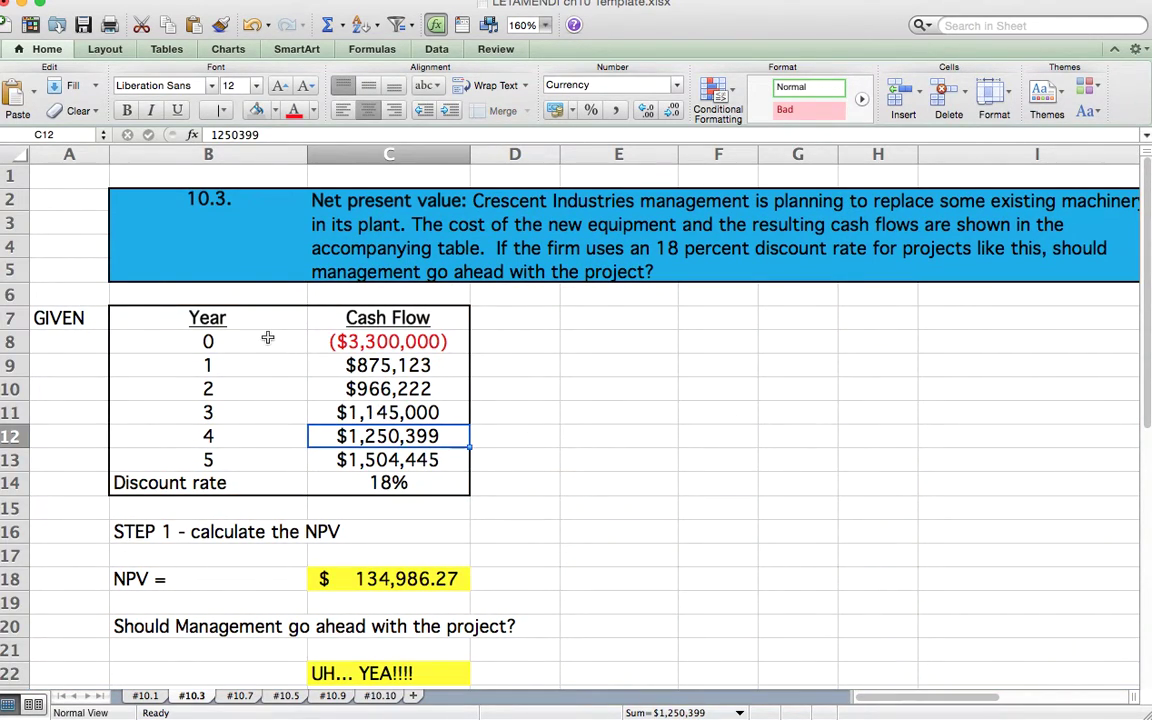
pyautogui.click(267, 338)
pyautogui.moveTo(267, 338); pyautogui.dragTo(395, 342)
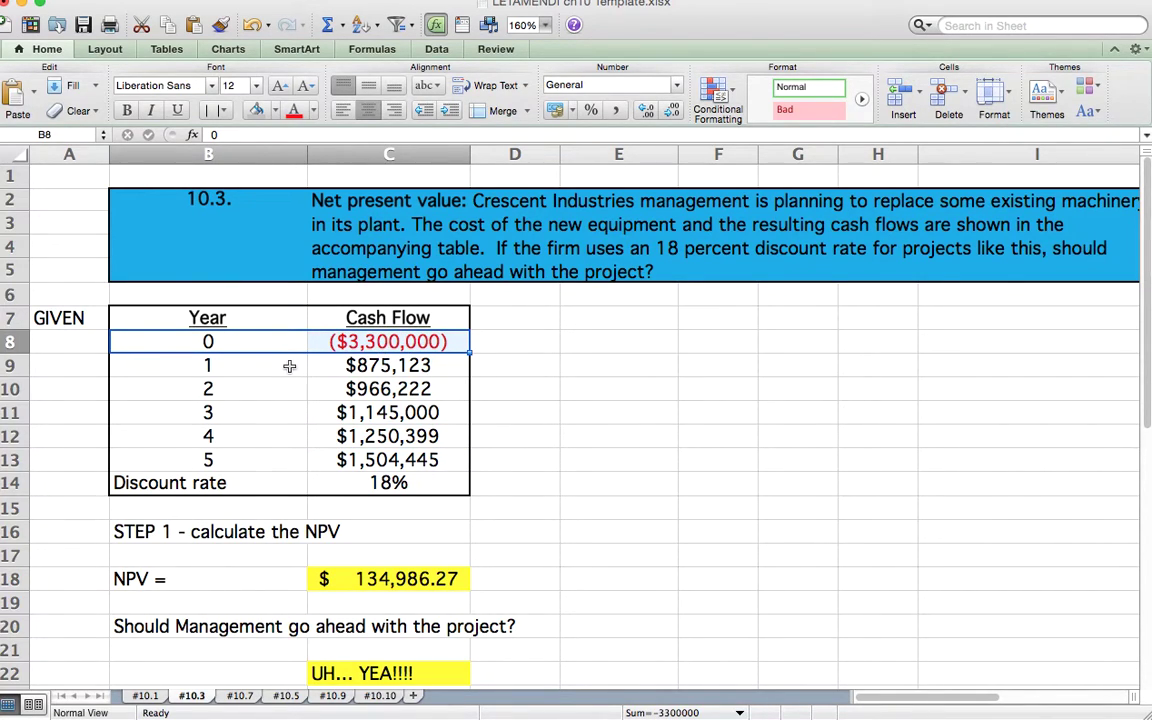
pyautogui.moveTo(247, 357); pyautogui.dragTo(380, 458)
pyautogui.click(401, 500)
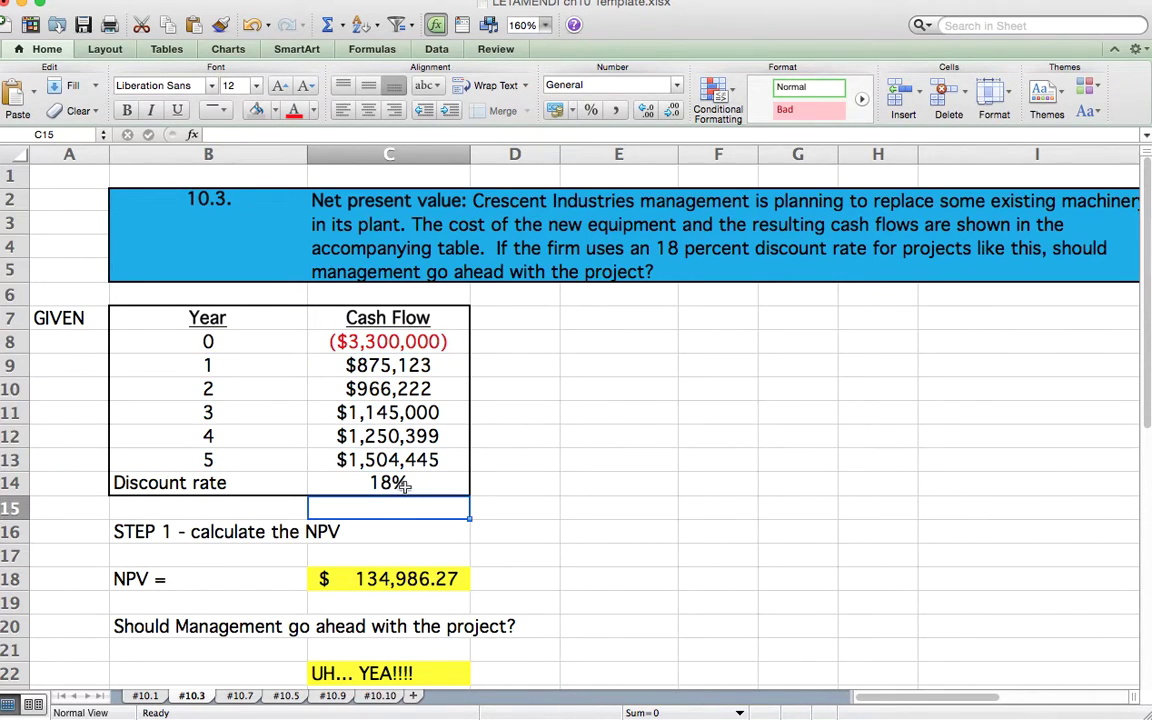
pyautogui.click(388, 483)
pyautogui.hscroll(5, 260, 480)
pyautogui.hscroll(-5, 267, 487)
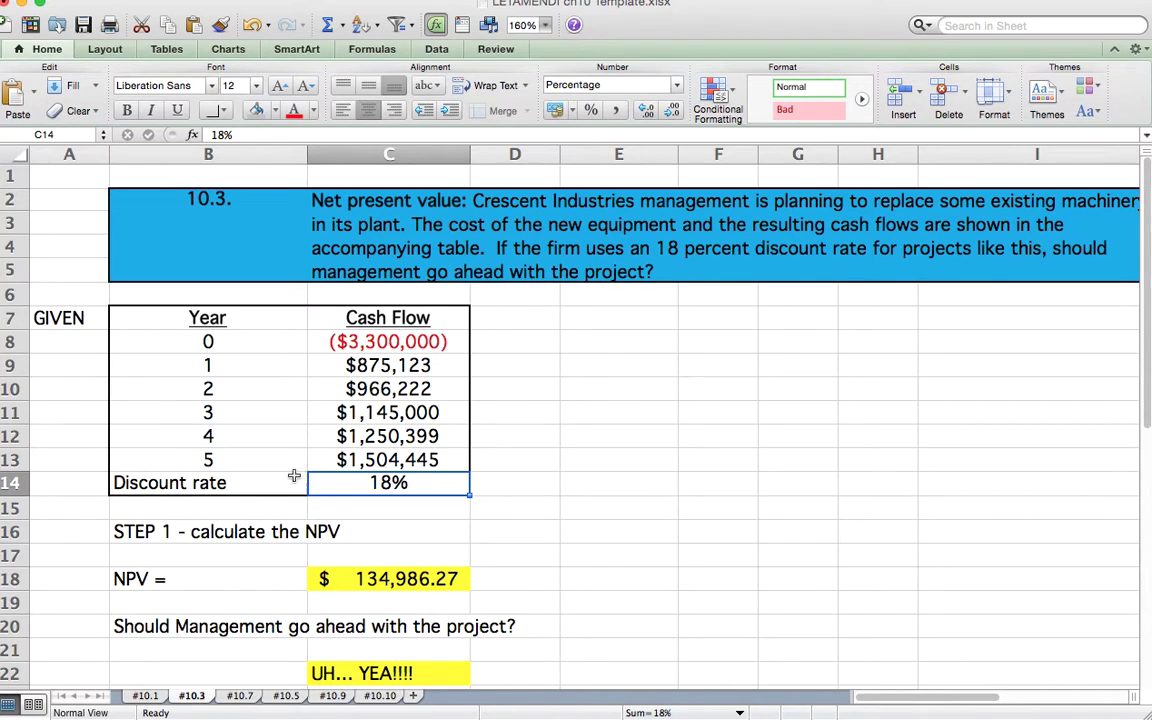
# Examine the NPV formula in C18 argument by argument, including the added year 0 outlay, and review the go-ahead answer
pyautogui.scroll(-4, 270, 561)
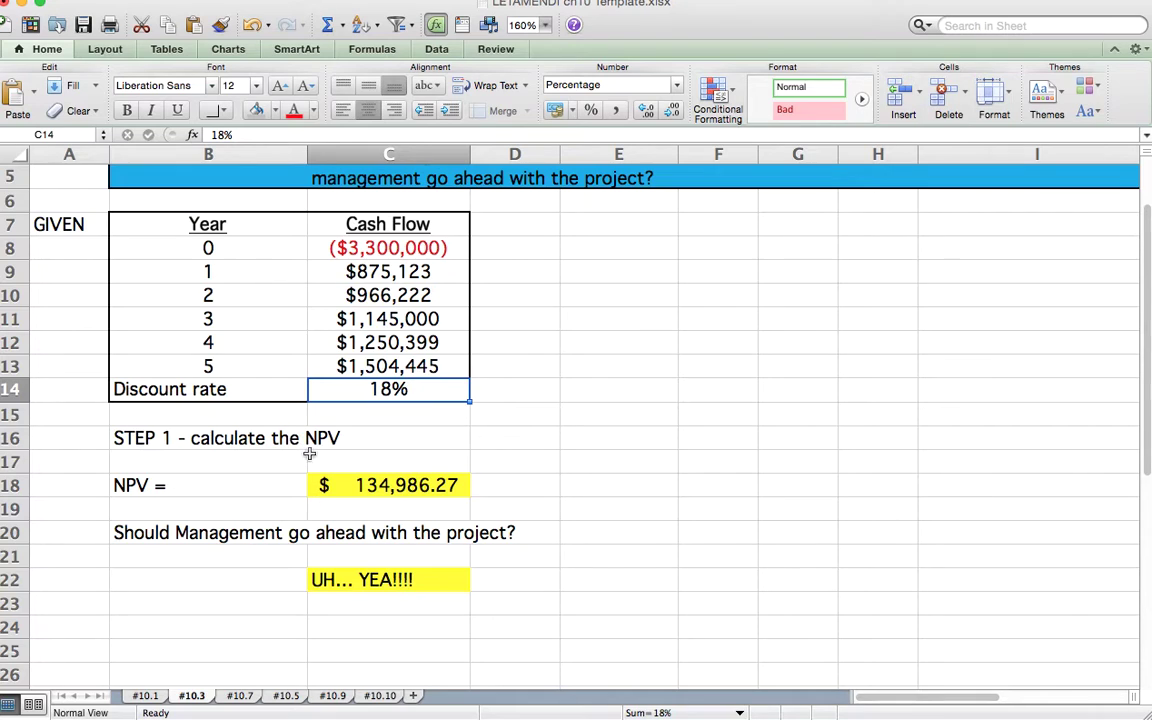
pyautogui.doubleClick(378, 485)
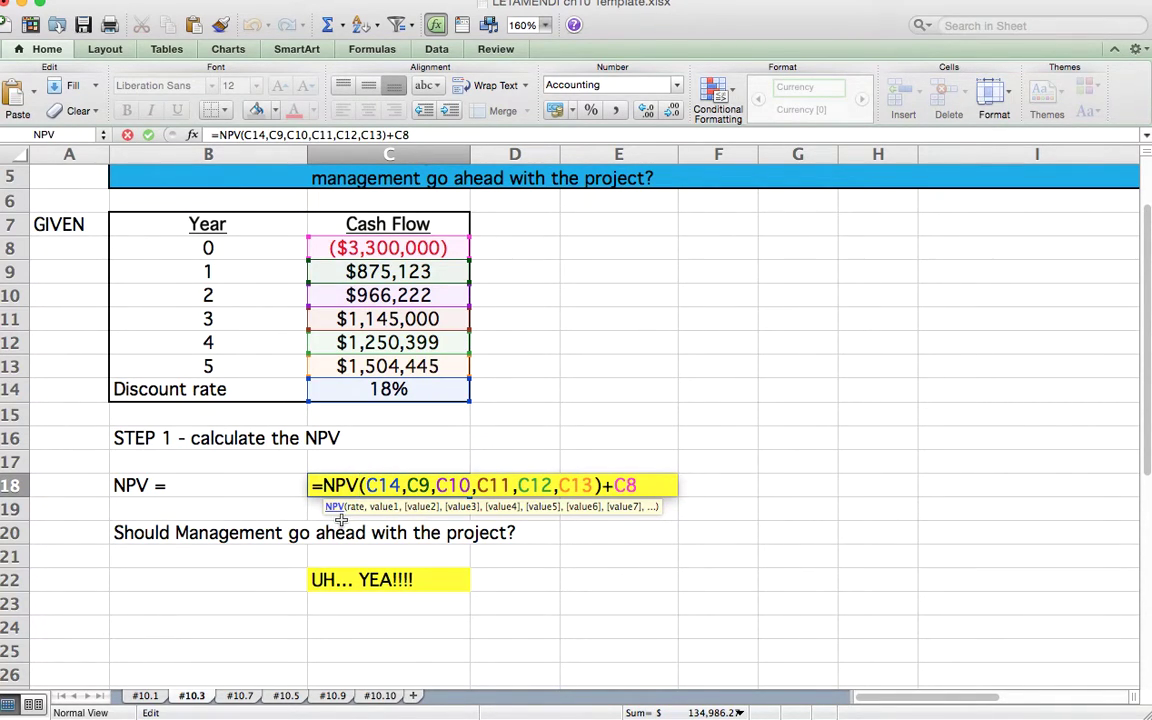
pyautogui.click(354, 507)
pyautogui.click(383, 507)
pyautogui.click(423, 507)
pyautogui.click(462, 507)
pyautogui.click(502, 507)
pyautogui.click(545, 507)
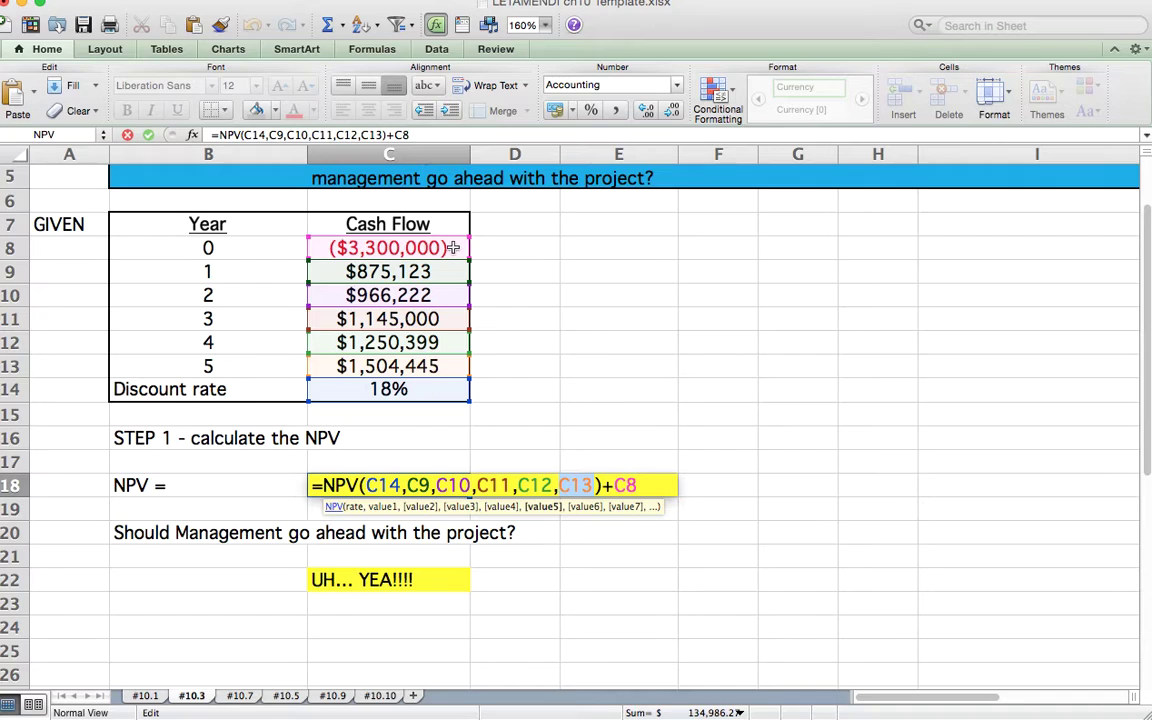
pyautogui.press('Return')
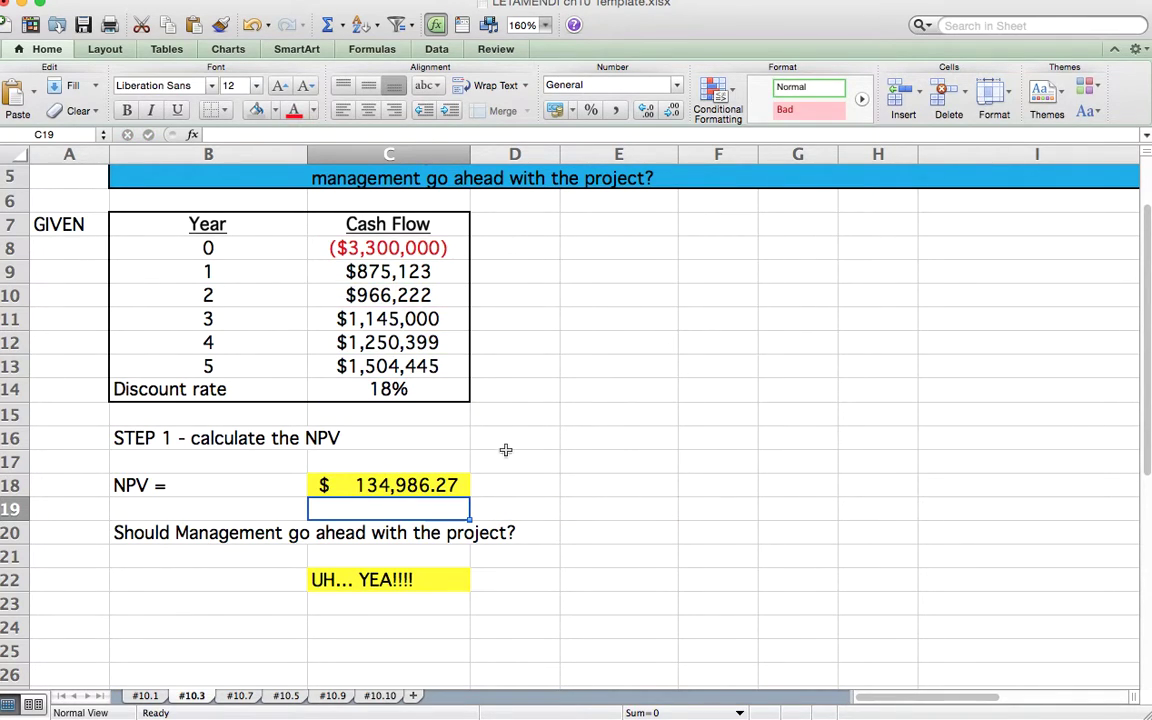
pyautogui.click(450, 485)
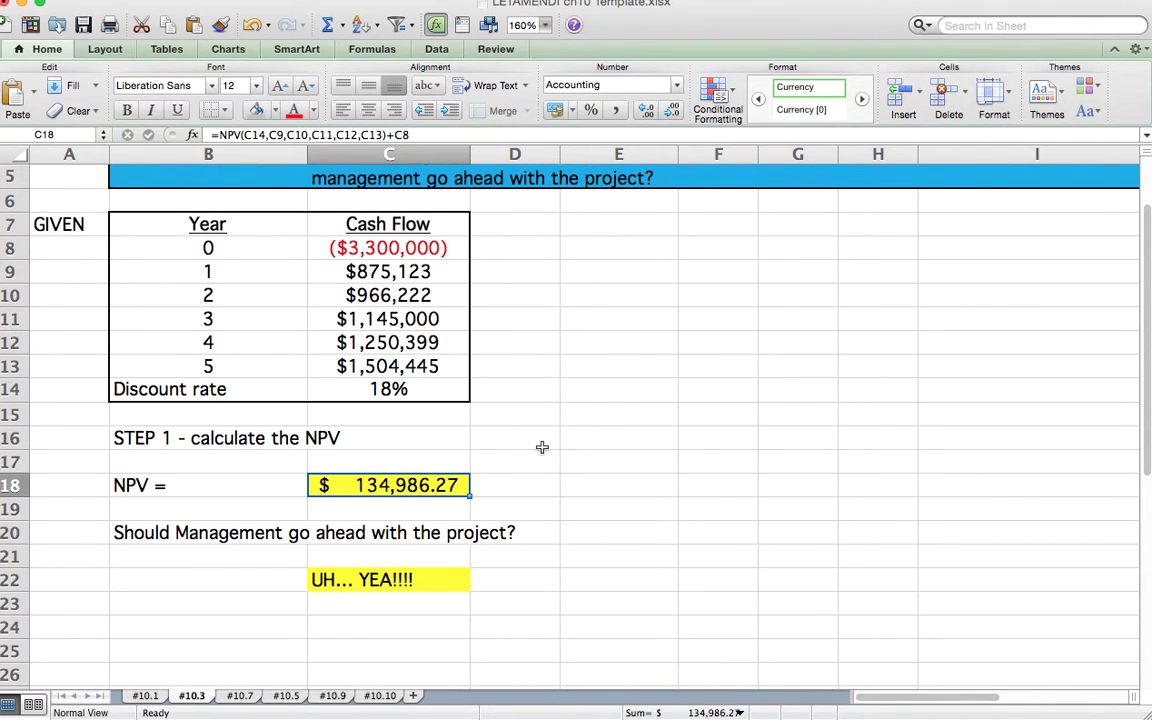
pyautogui.scroll(1, 541, 447)
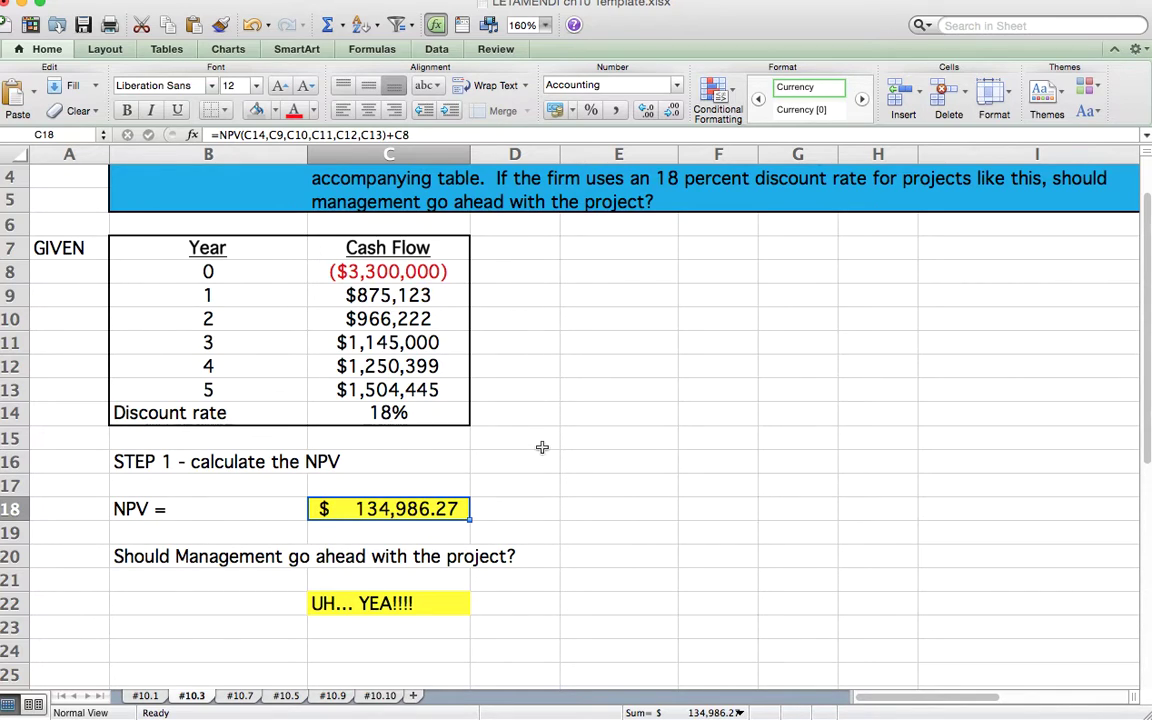
pyautogui.scroll(2, 541, 447)
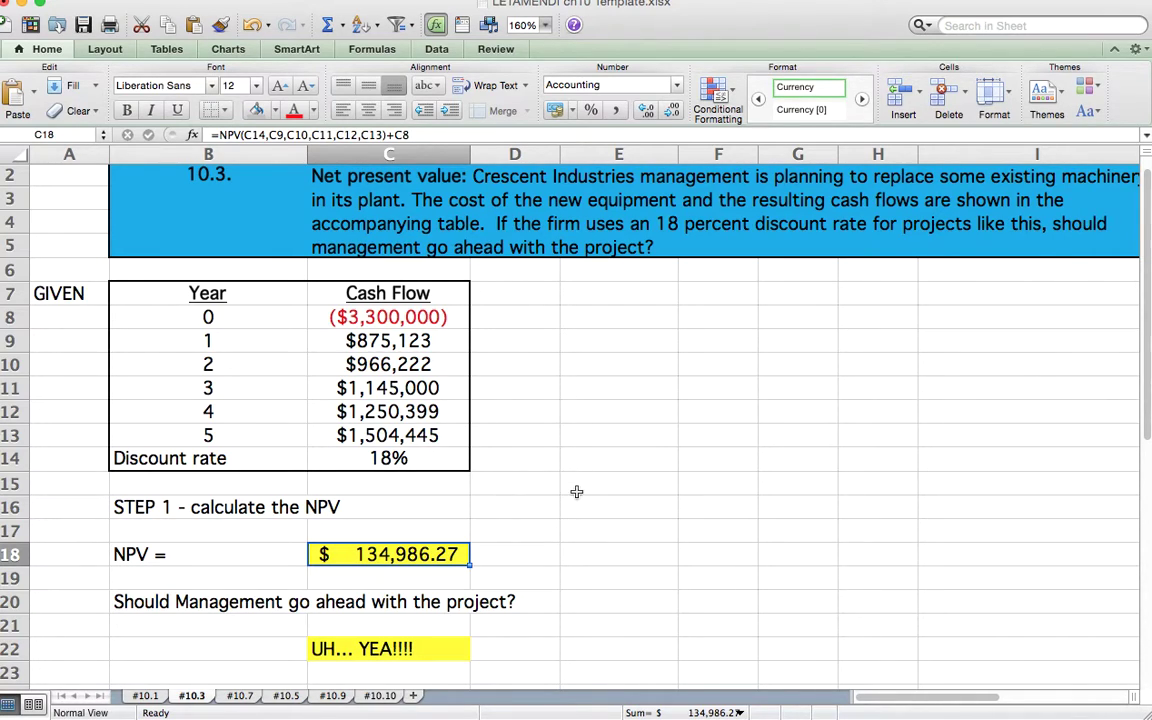
# Open sheet #10.7 and inspect the formula behind the year 0 cumulative cash flow in C14, leaving it unedited
pyautogui.click(240, 695)
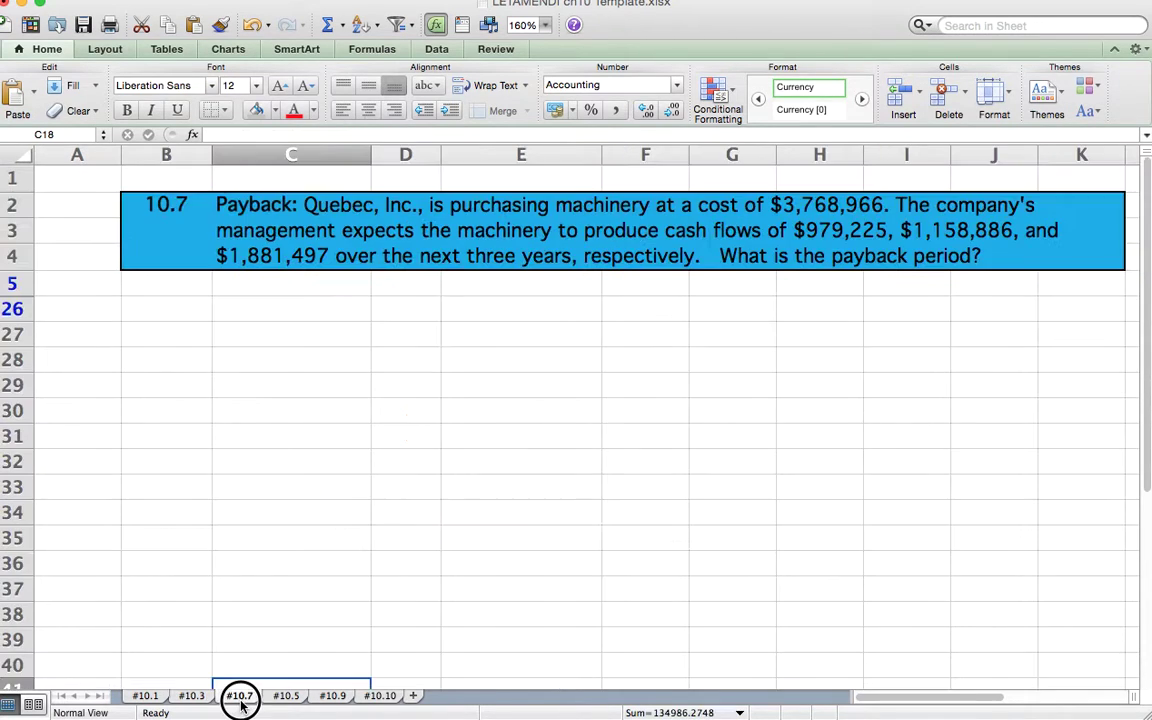
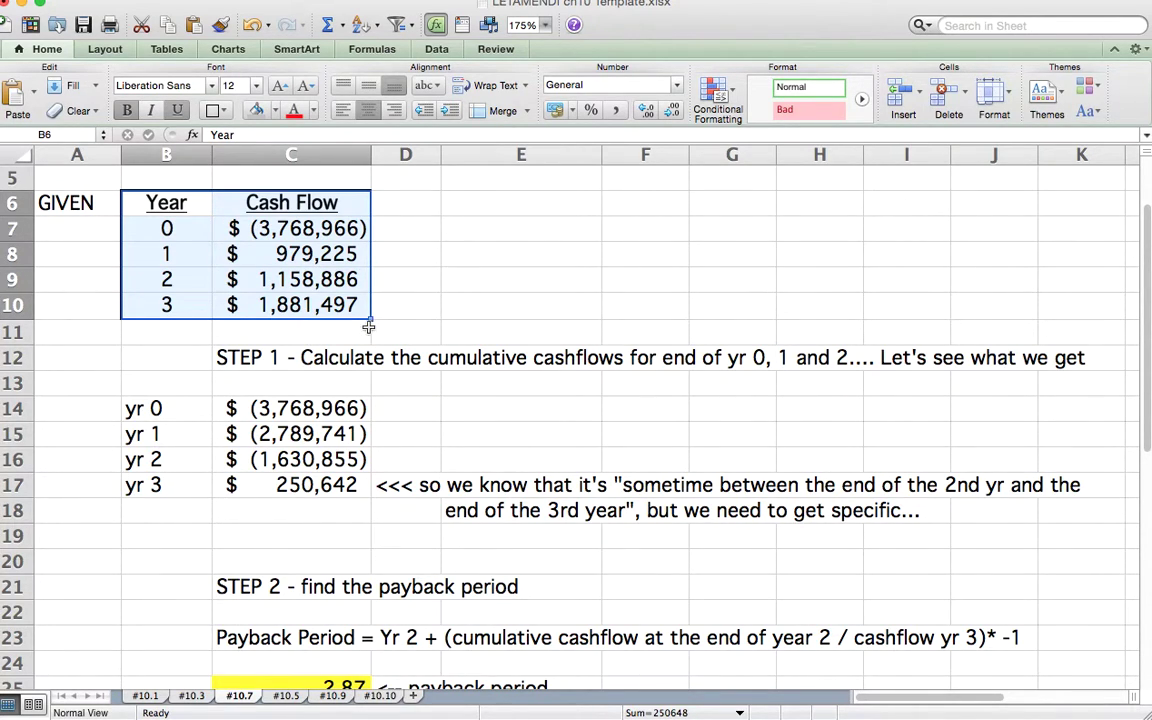
pyautogui.scroll(2, 366, 331)
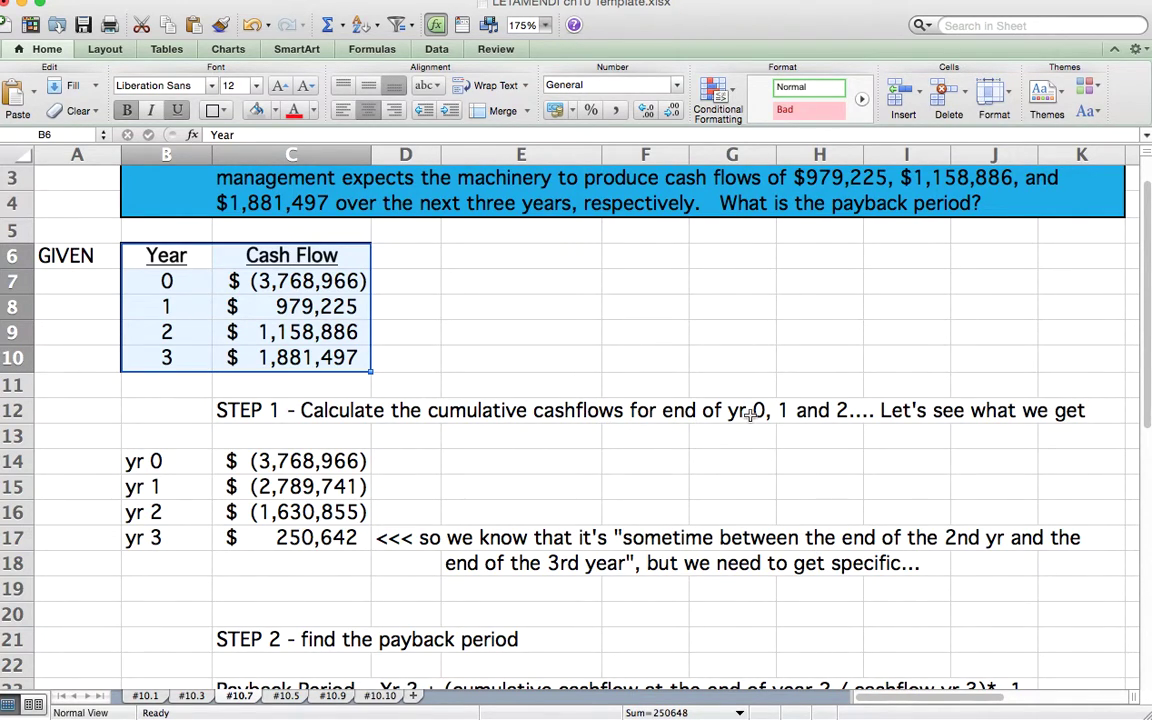
pyautogui.scroll(1, 568, 435)
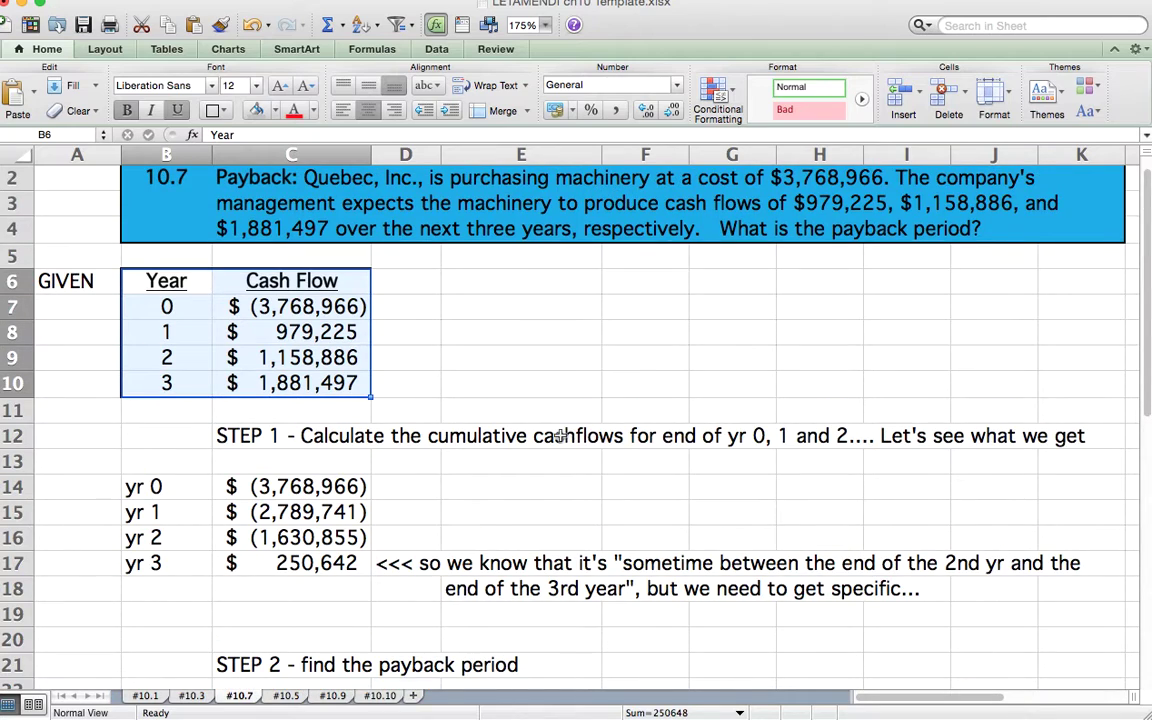
pyautogui.click(380, 458)
pyautogui.doubleClick(316, 487)
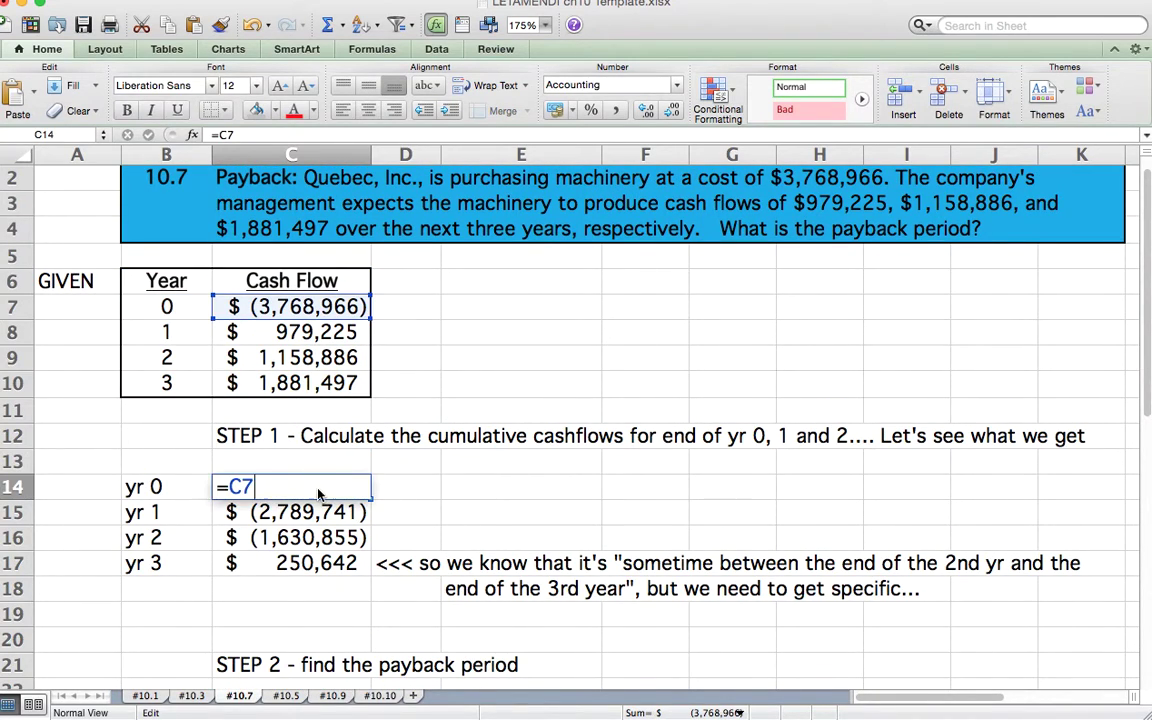
pyautogui.press('Escape')
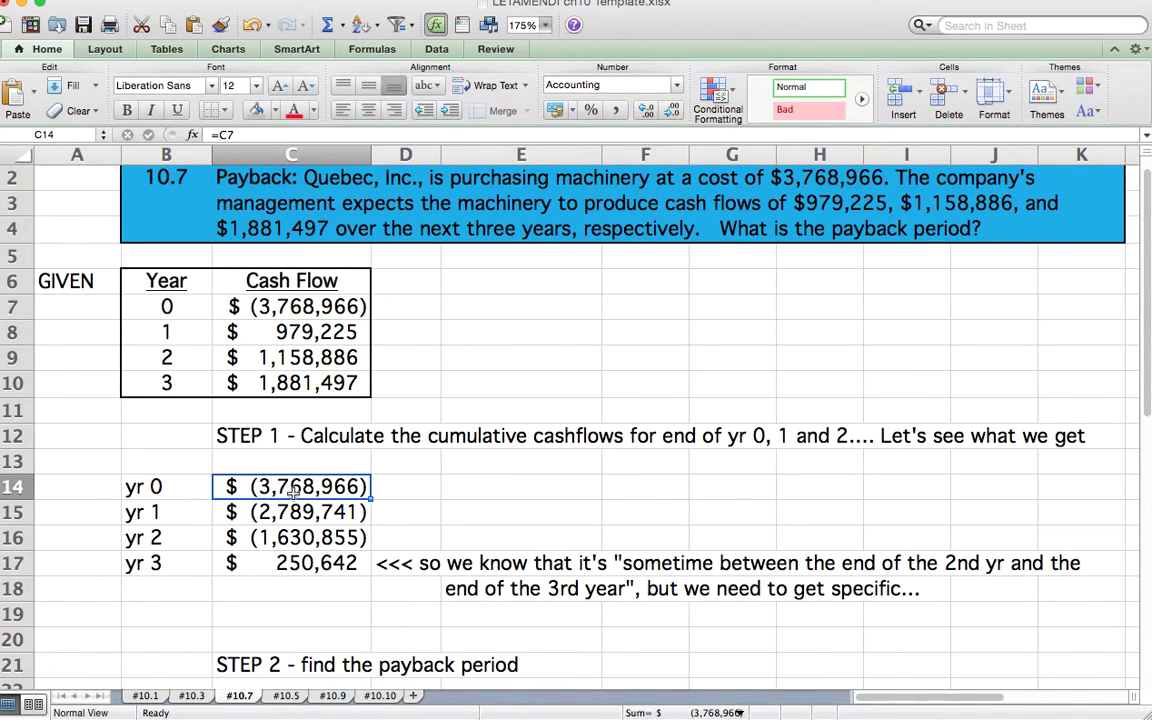
# Inspect the formulas behind the year 0 and year 1 cumulative cash flows in C14 and C15 without editing them
pyautogui.doubleClick(340, 487)
pyautogui.press('Escape')
pyautogui.doubleClick(327, 511)
pyautogui.press('Escape')
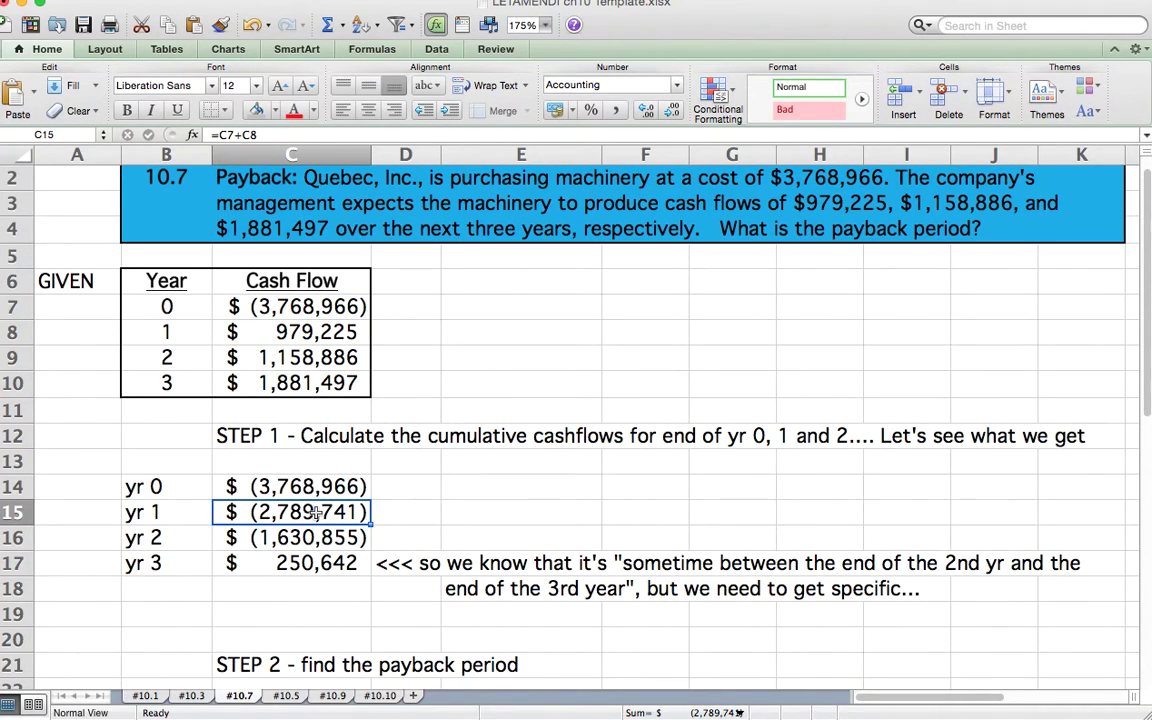
pyautogui.doubleClick(317, 516)
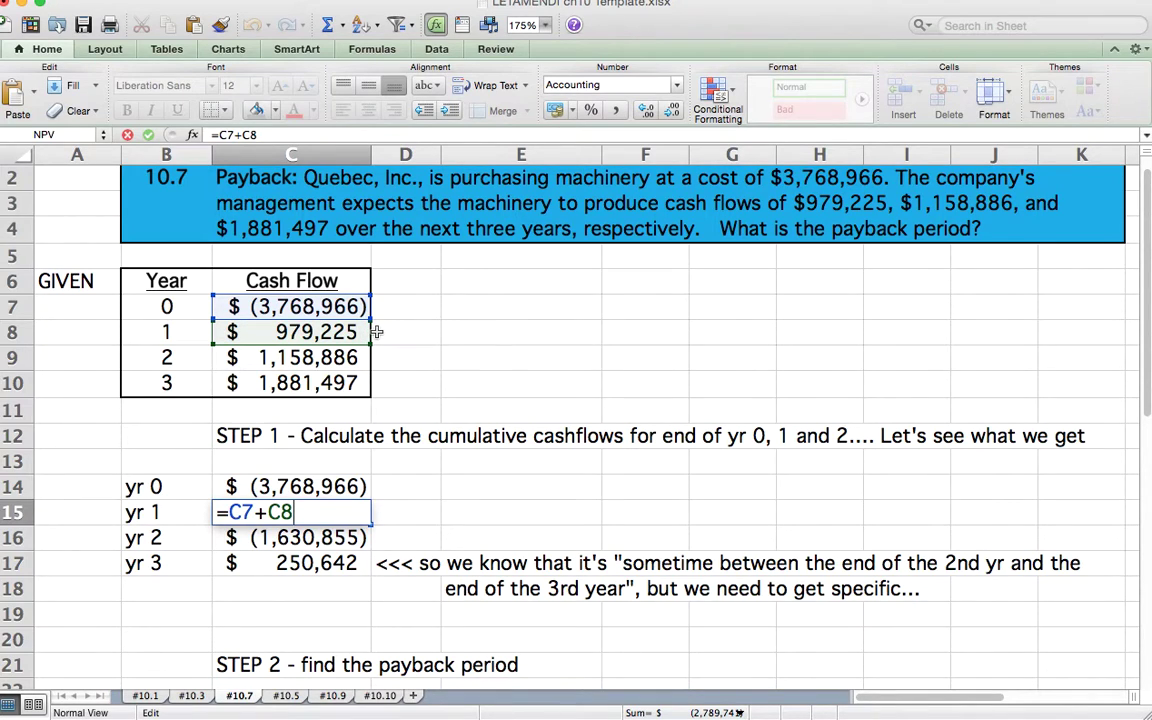
pyautogui.press('Return')
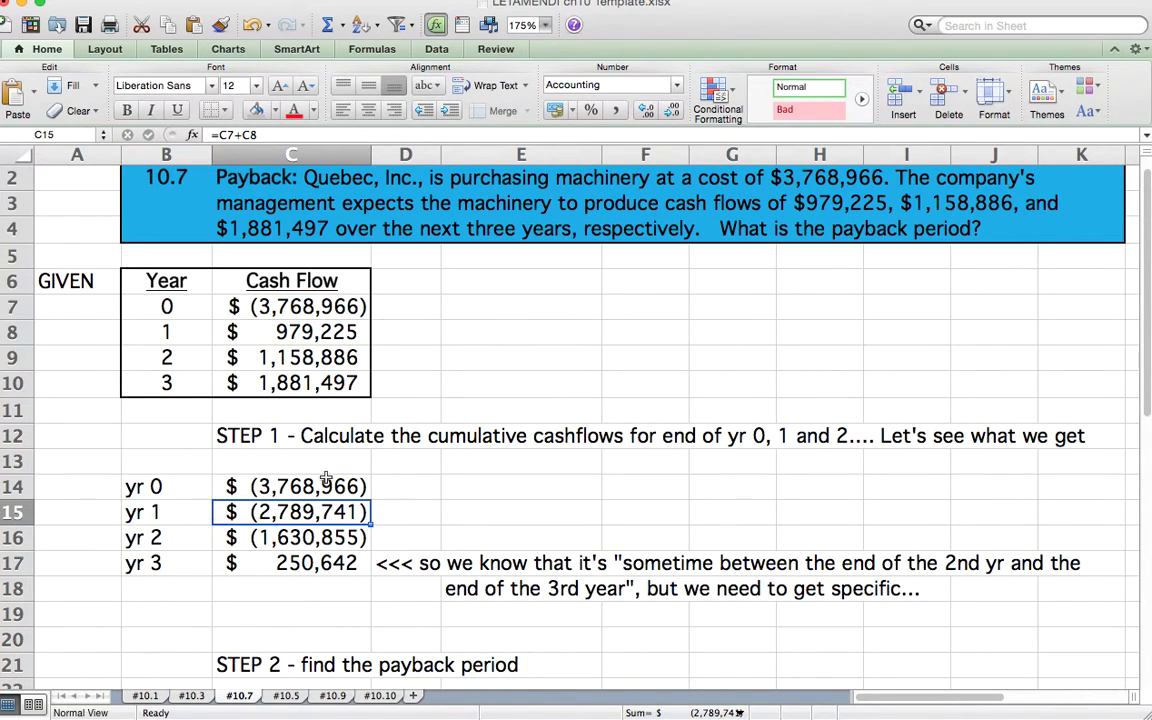
# Inspect the formulas behind the year 2 and year 3 cumulative cash flows in C16 and C17, leaving them unedited
pyautogui.click(271, 538)
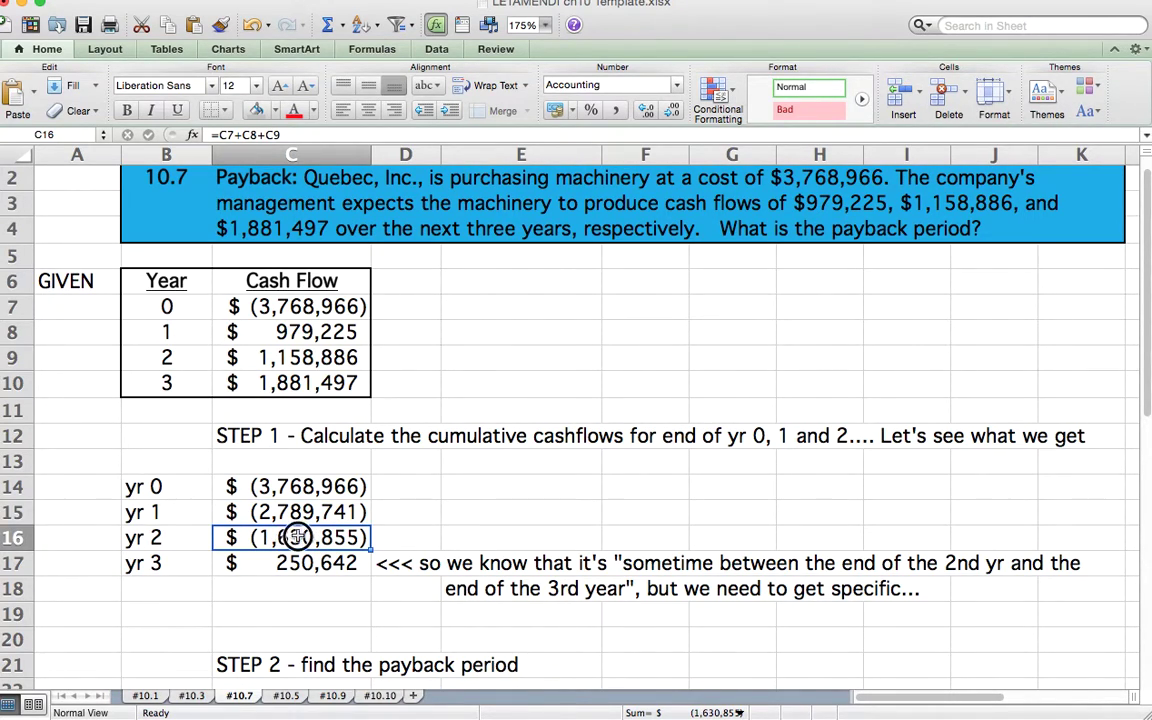
pyautogui.doubleClick(290, 538)
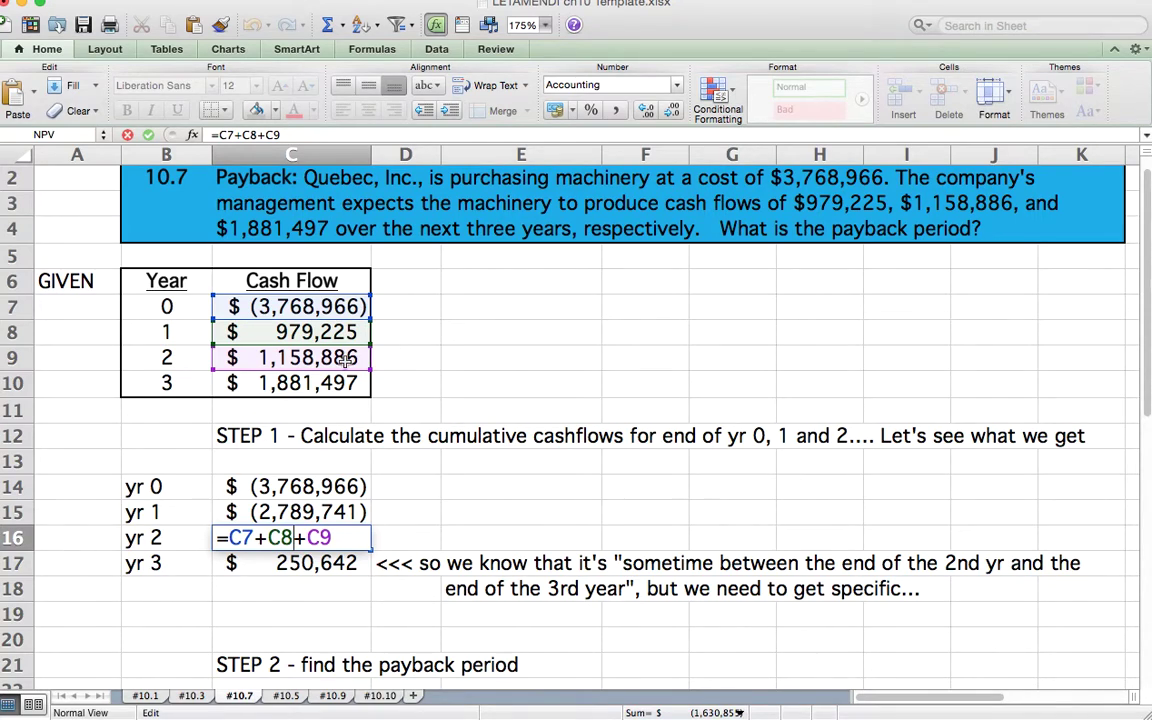
pyautogui.press('Escape')
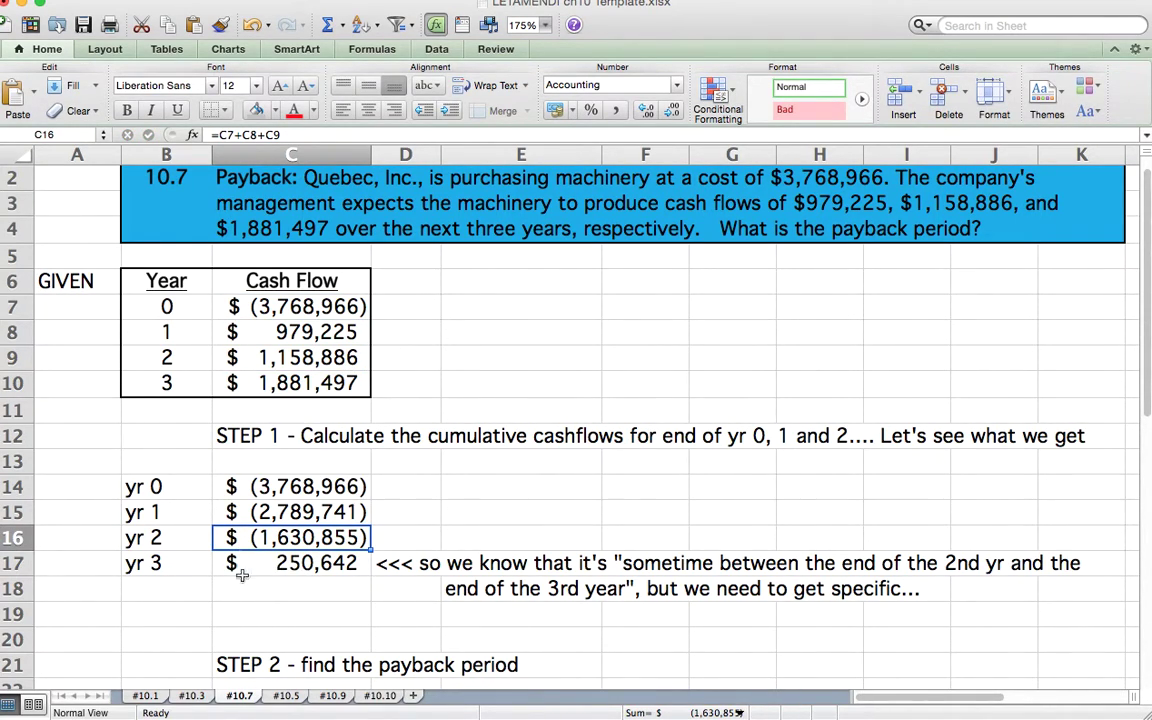
pyautogui.click(272, 563)
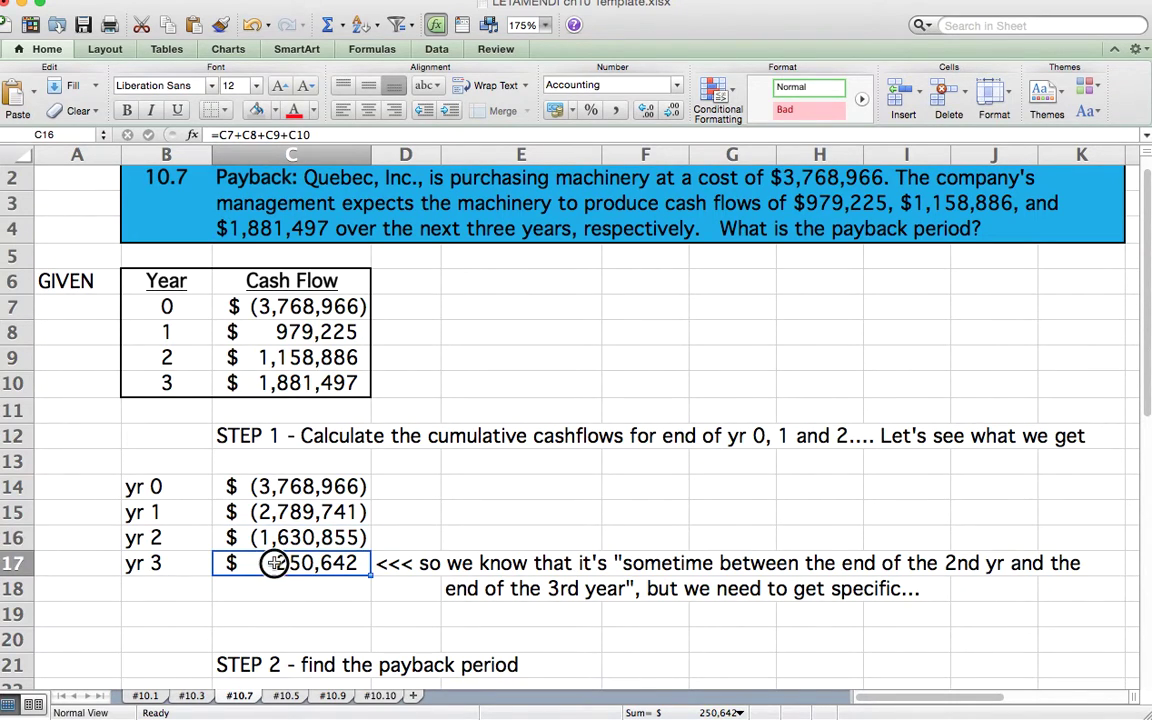
pyautogui.doubleClick(262, 563)
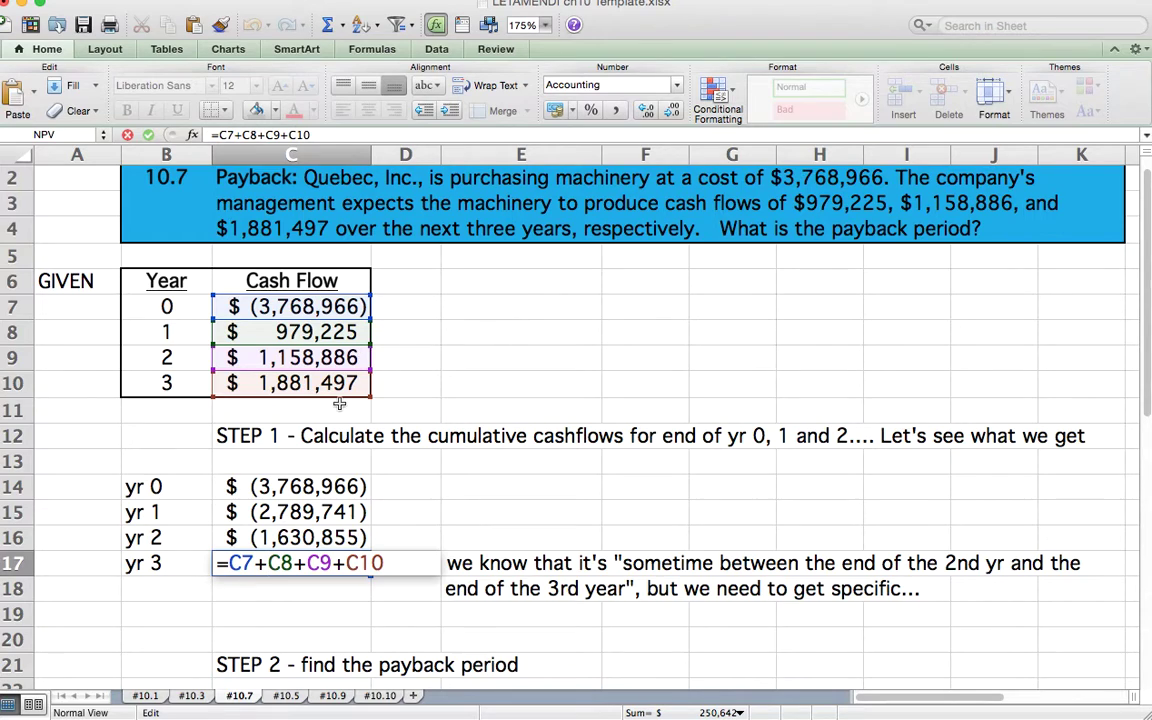
pyautogui.press('Escape')
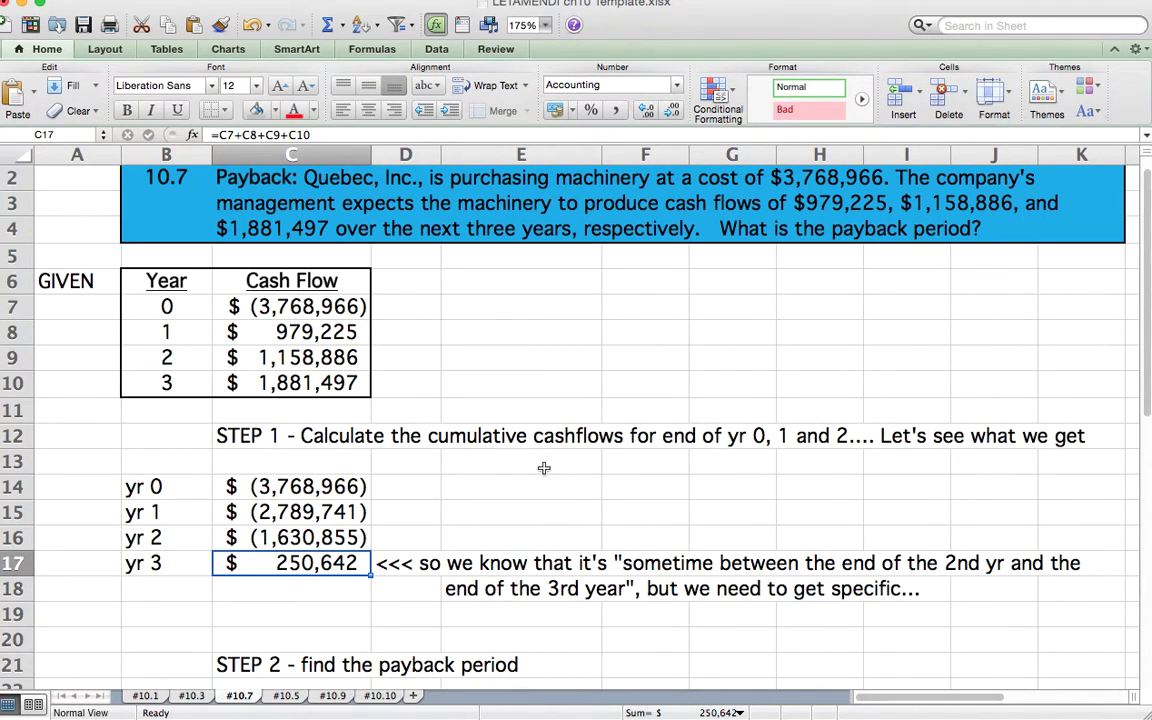
# Color the negative cumulative cash flows for years 0 to 2 in C14:C16 red
pyautogui.moveTo(340, 537); pyautogui.dragTo(358, 563)
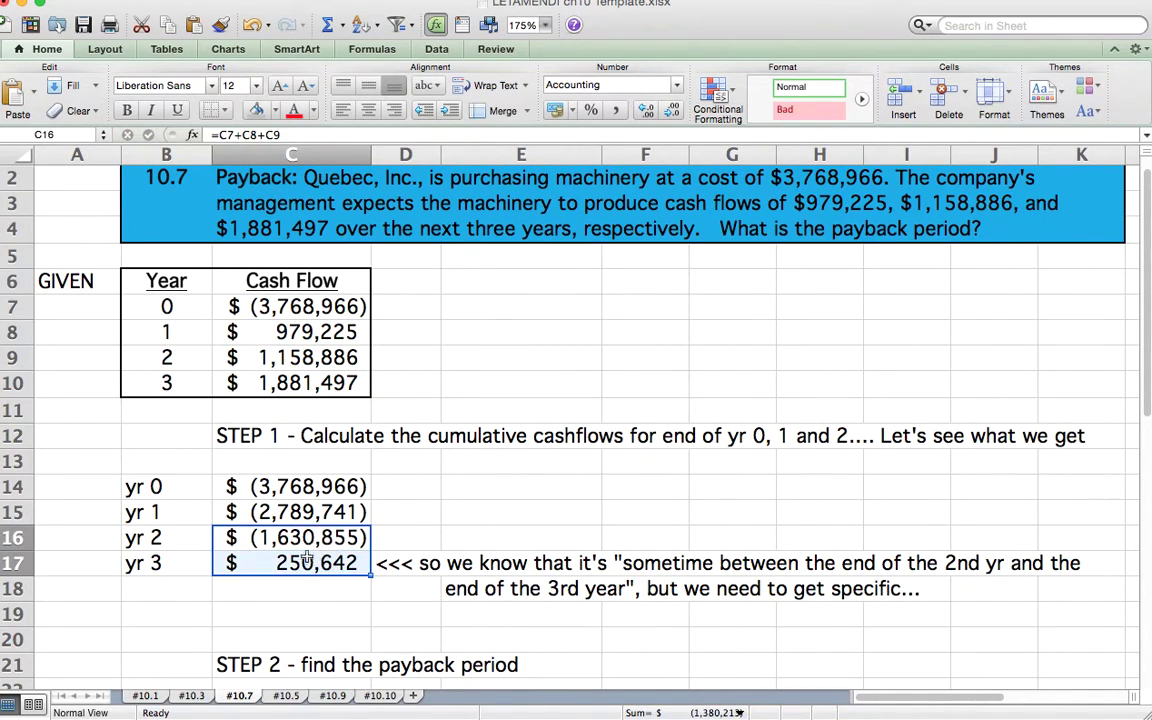
pyautogui.scroll(-2, 301, 556)
pyautogui.click(240, 486)
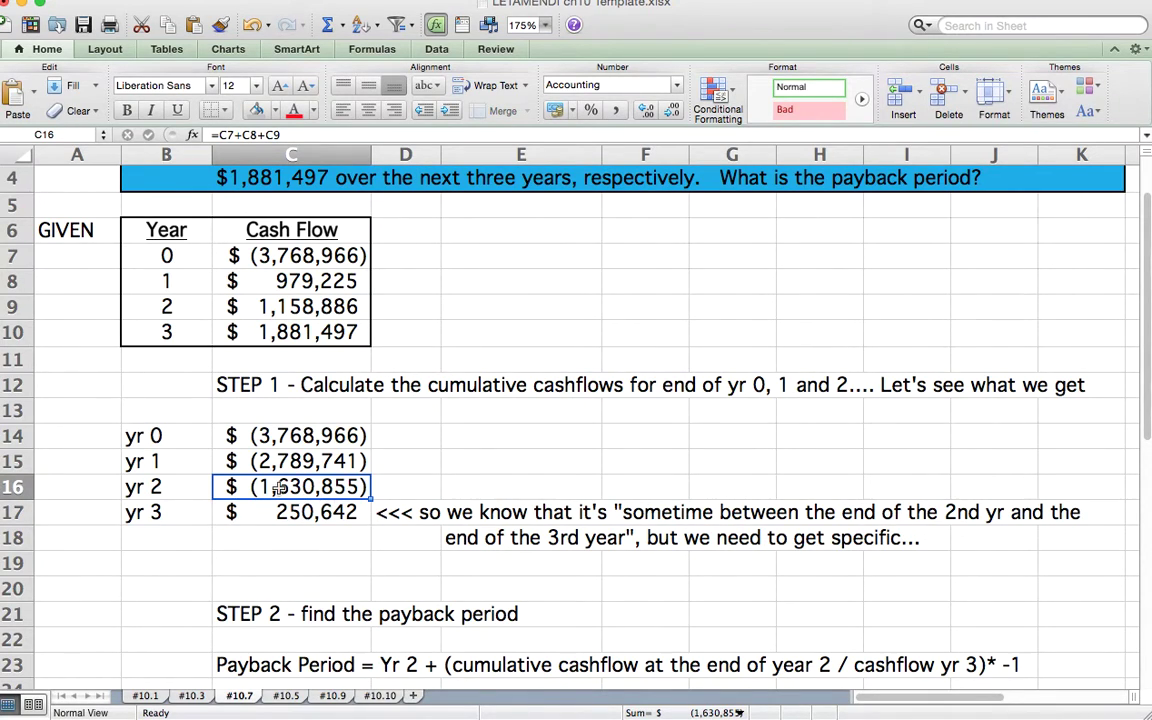
pyautogui.moveTo(265, 432); pyautogui.dragTo(300, 488)
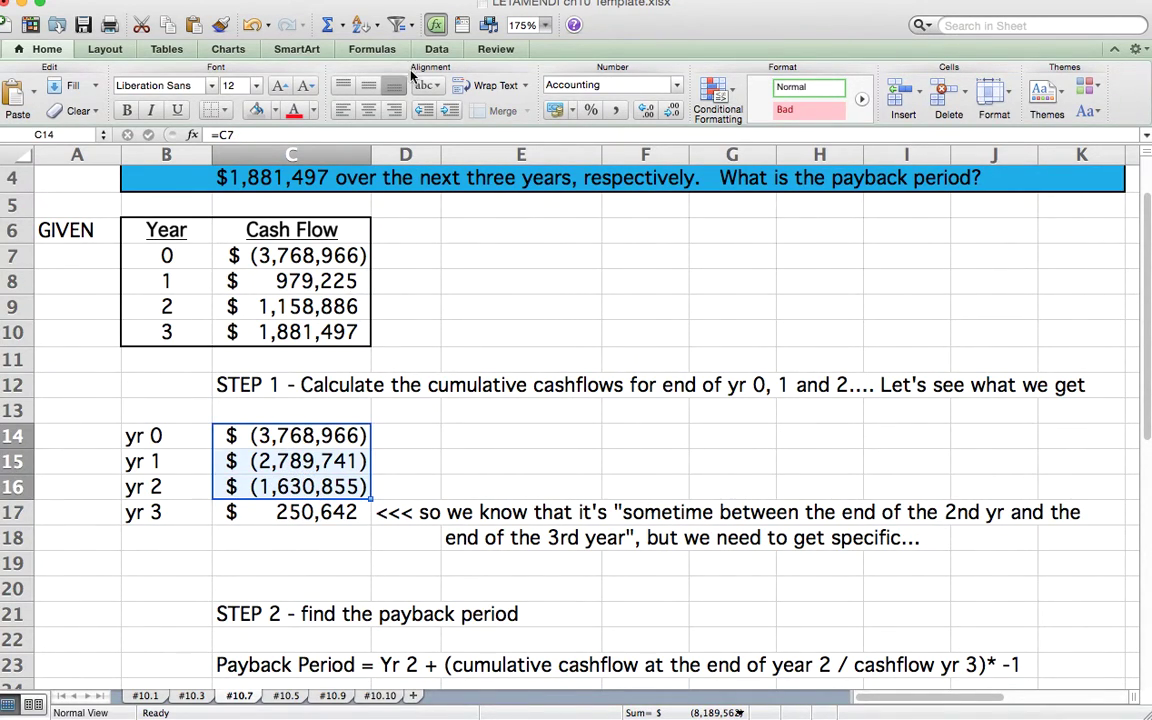
pyautogui.click(294, 110)
pyautogui.click(333, 481)
pyautogui.click(311, 435)
pyautogui.moveTo(311, 435); pyautogui.dragTo(311, 506)
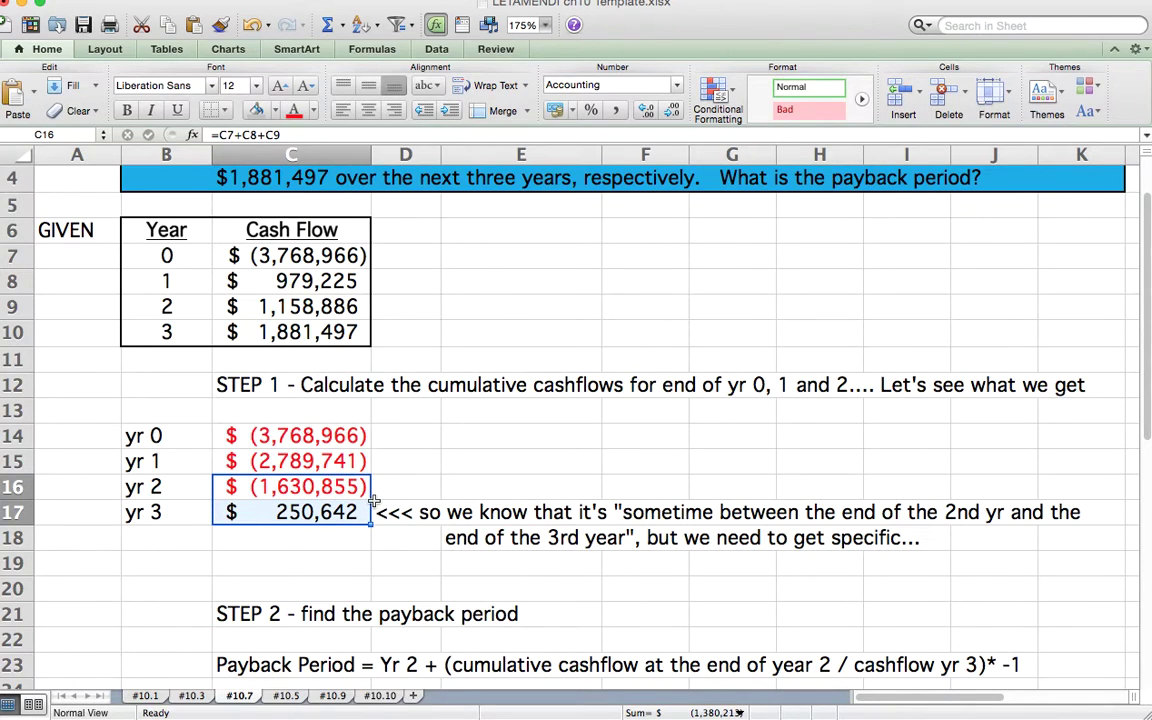
# Review the written payback period formula in row 23, relating its terms to the year 2 label and the year 3 cash flow
pyautogui.scroll(2, 372, 502)
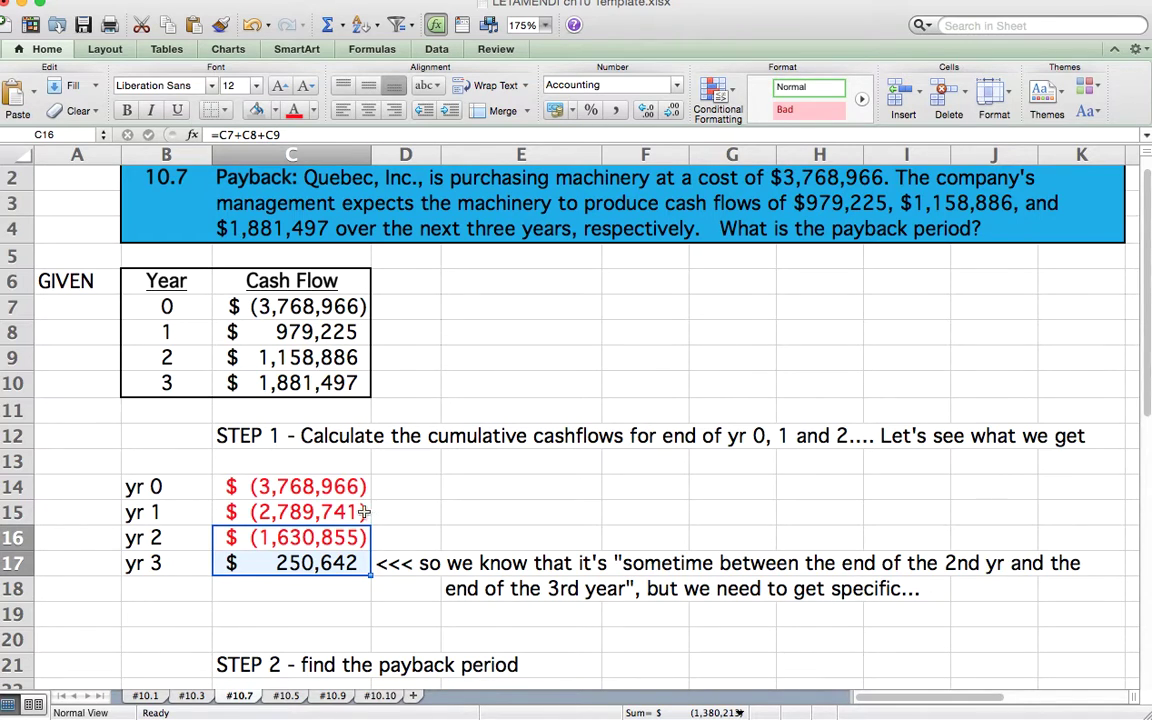
pyautogui.scroll(-4, 360, 617)
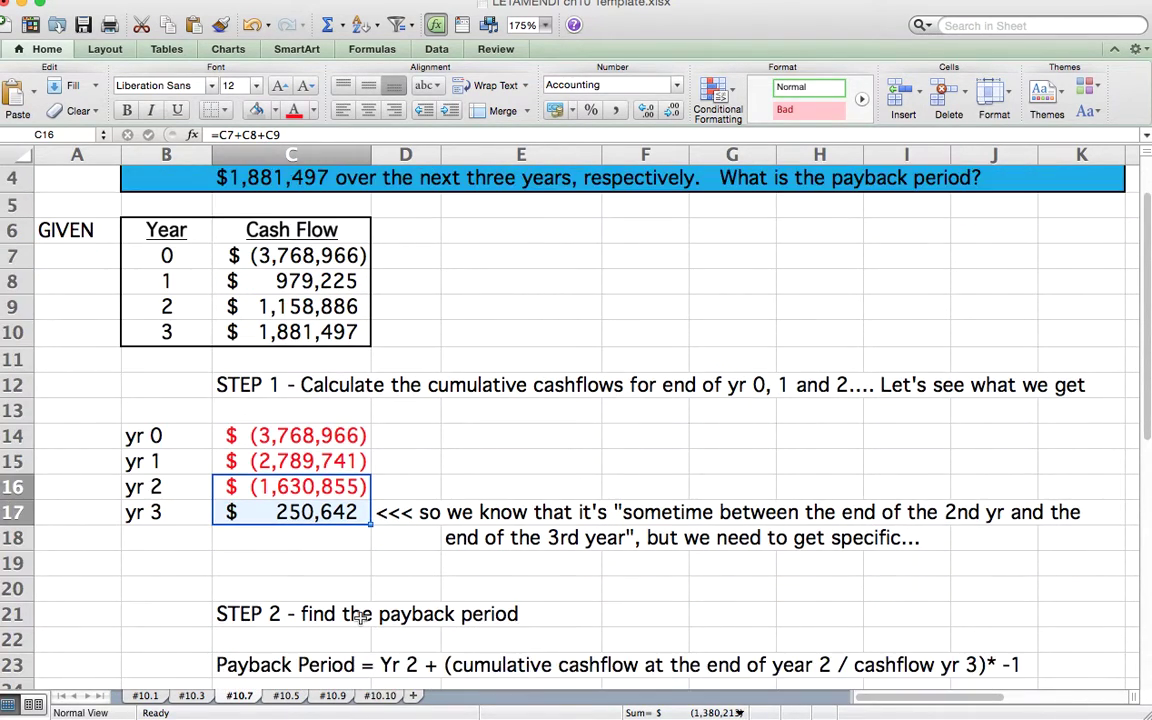
pyautogui.click(335, 612)
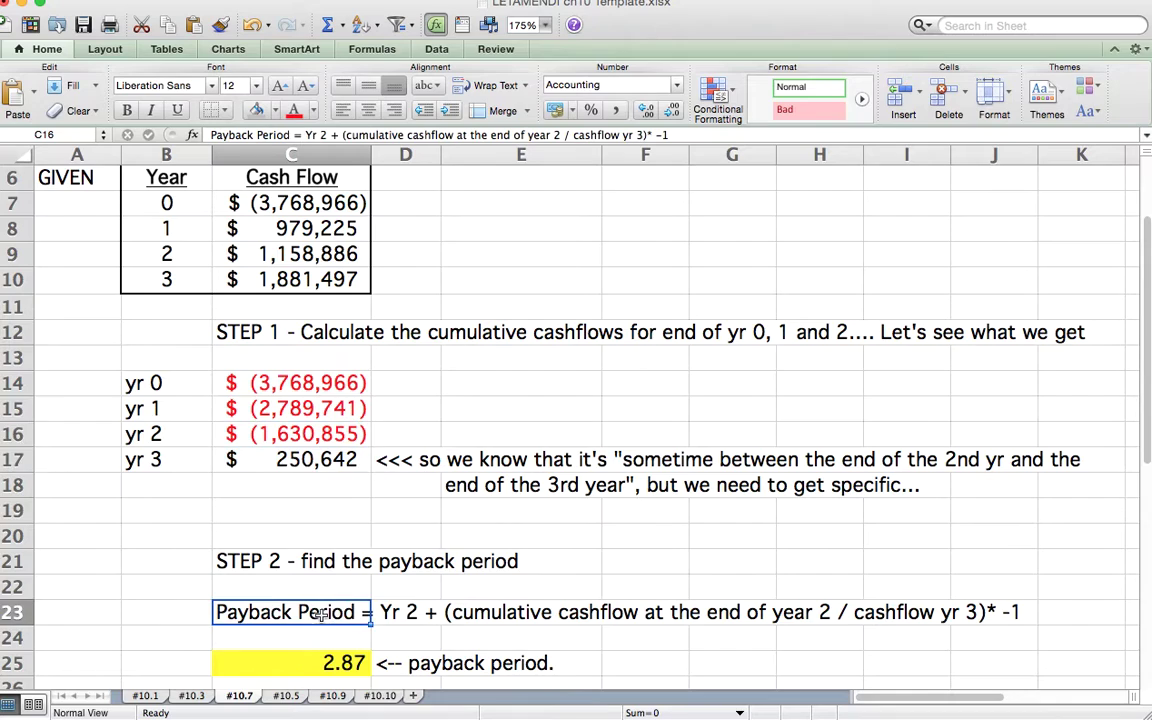
pyautogui.click(377, 582)
pyautogui.click(427, 616)
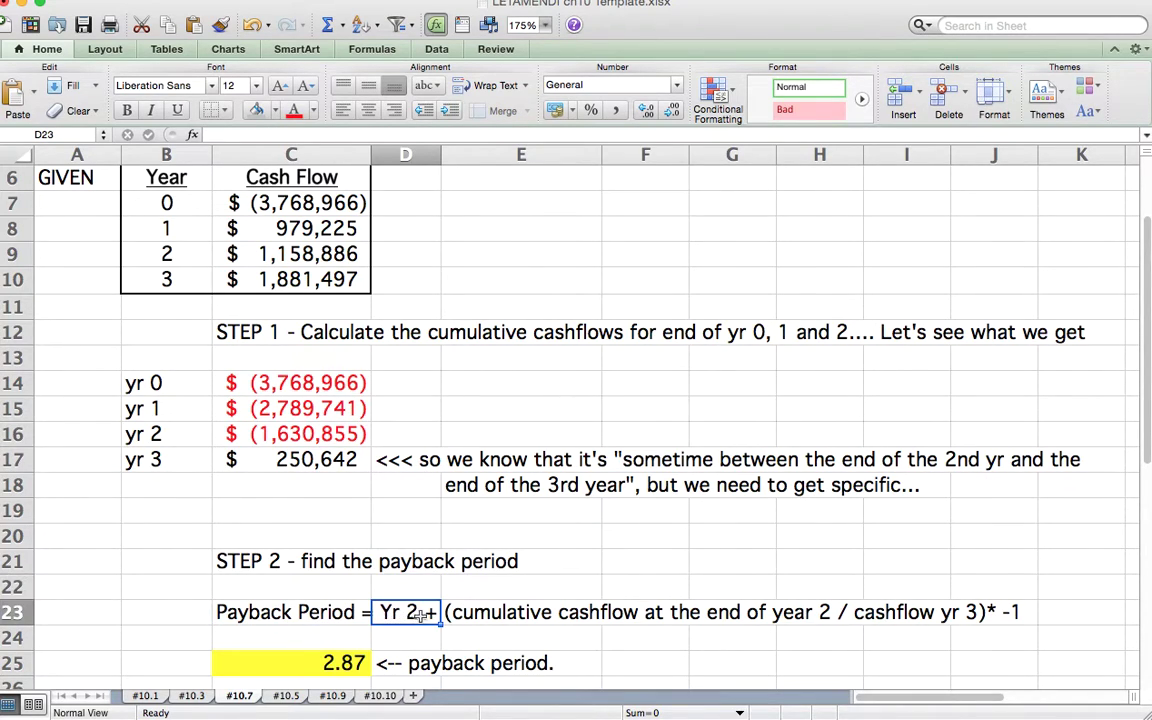
pyautogui.click(180, 436)
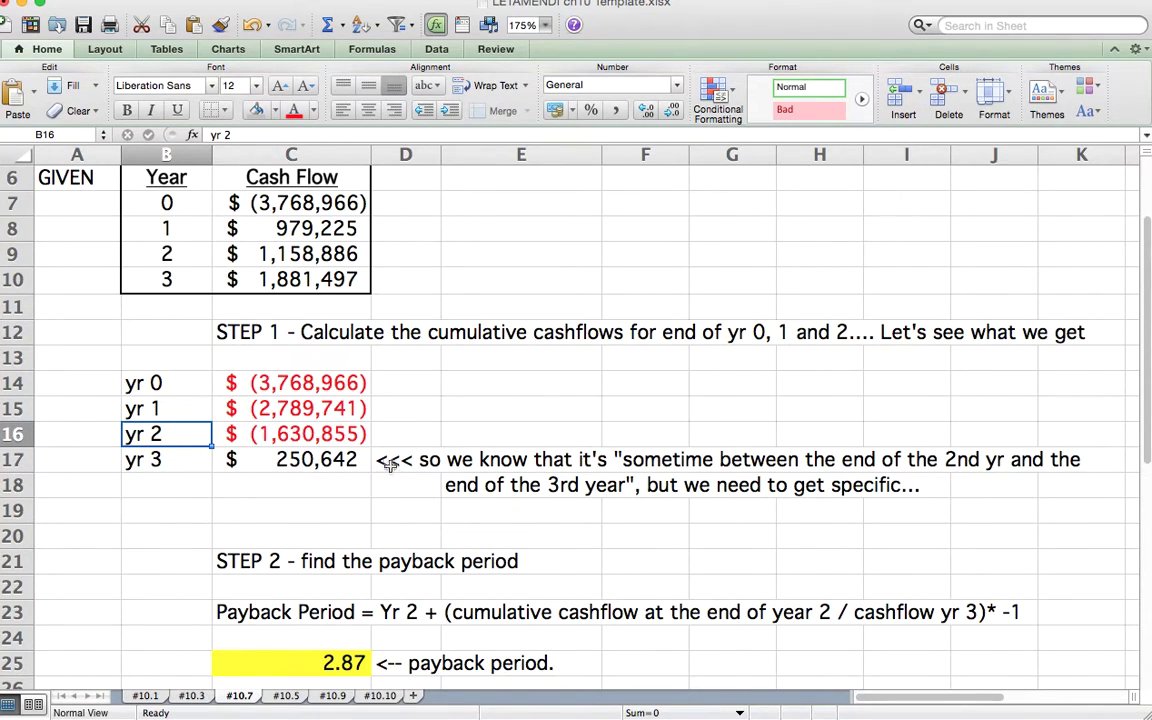
pyautogui.click(275, 280)
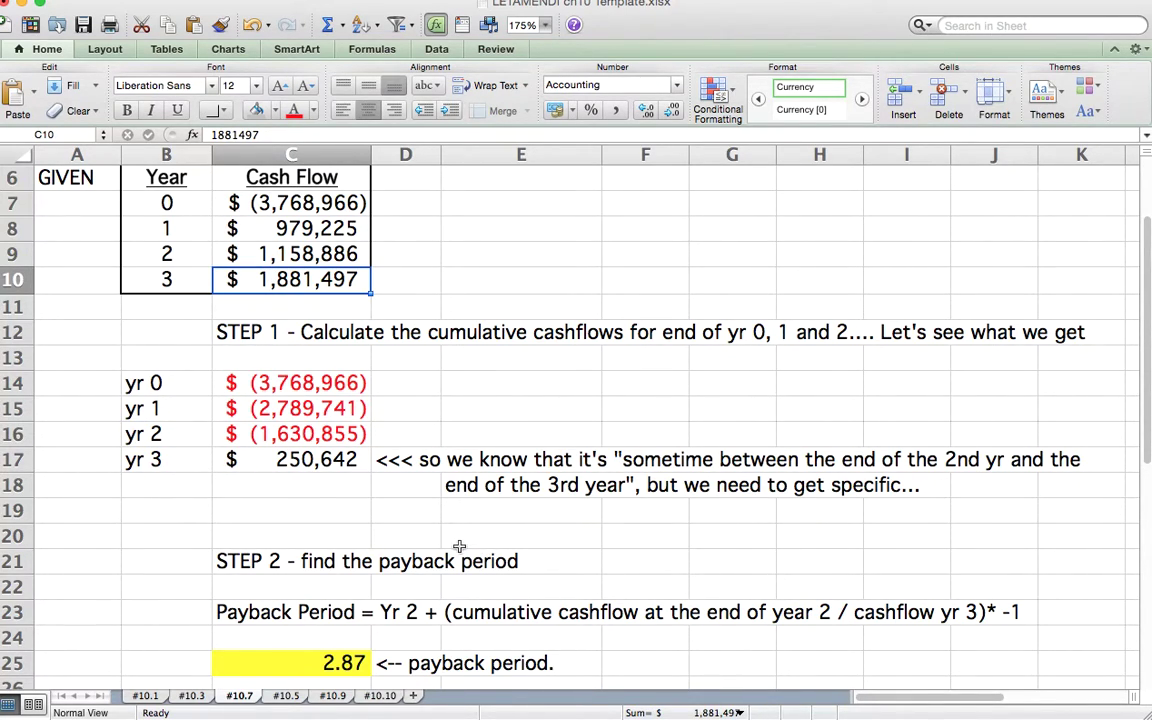
pyautogui.scroll(-1, 459, 545)
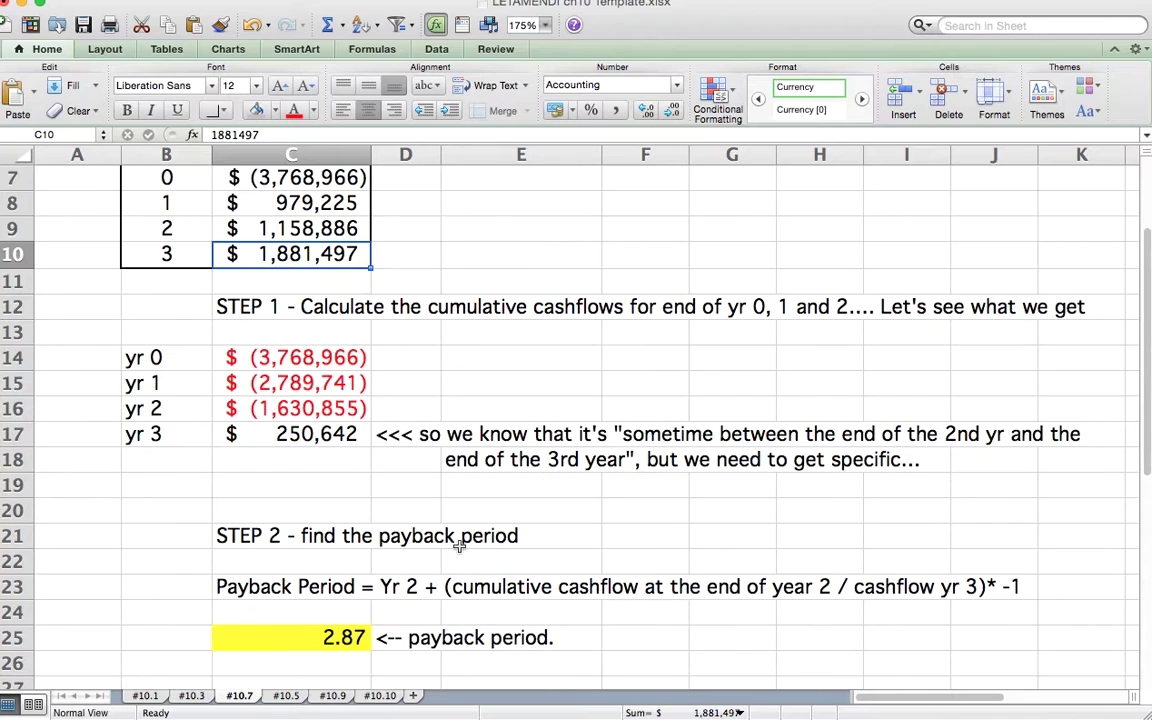
# Inspect the payback period formula in C25 and its references to B9, C16 and C10
pyautogui.doubleClick(306, 640)
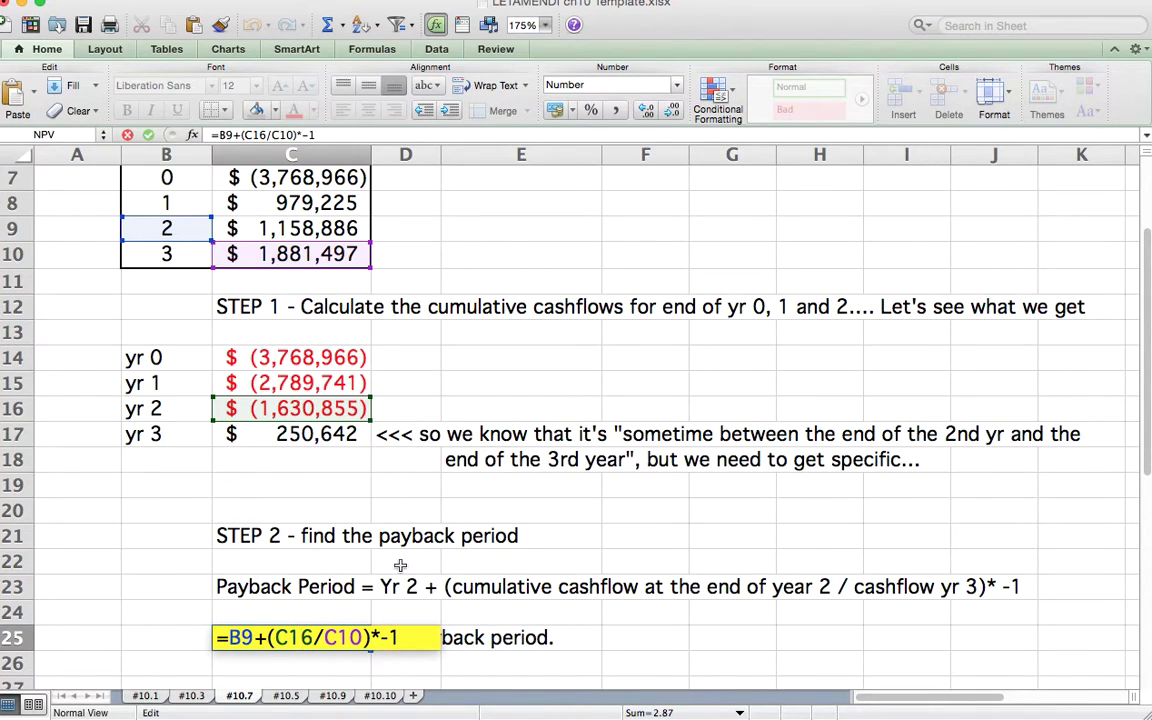
pyautogui.press('Return')
pyautogui.click(290, 636)
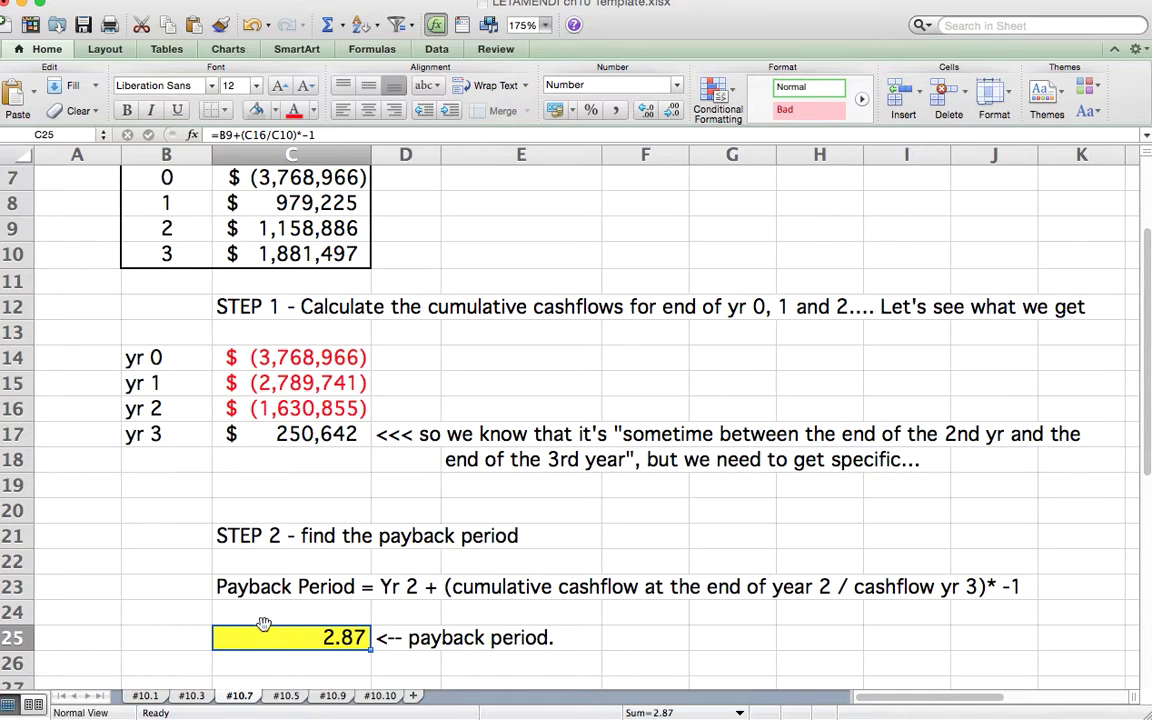
pyautogui.scroll(-2, 264, 624)
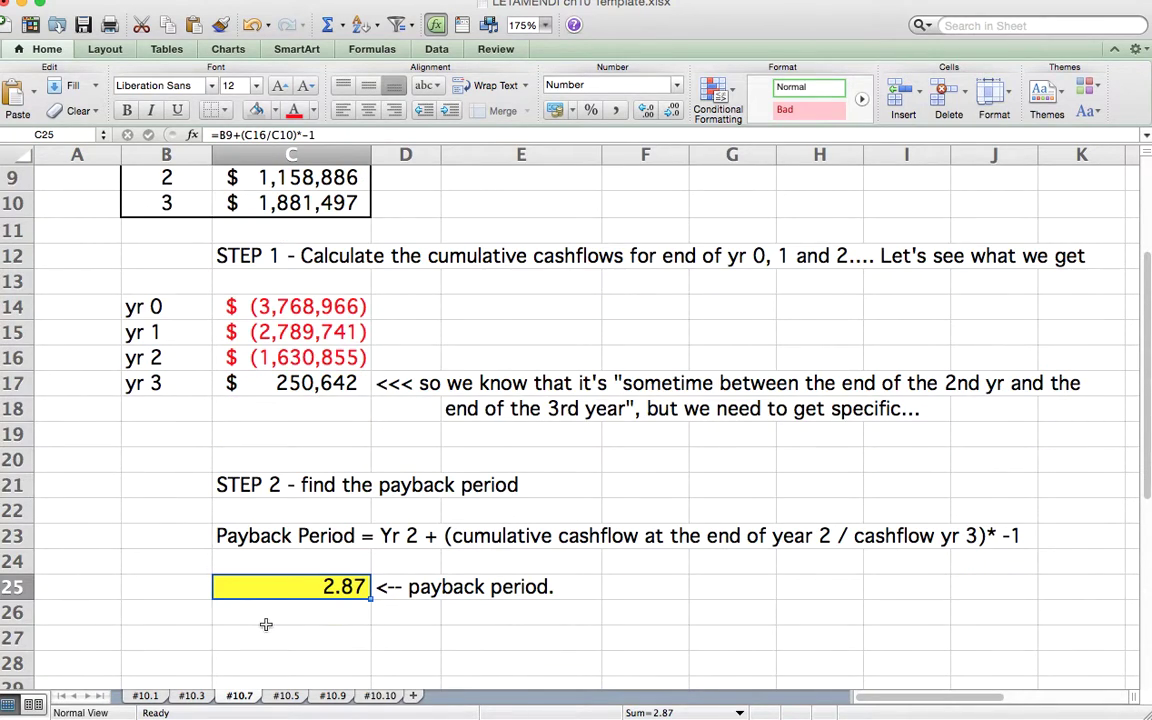
pyautogui.scroll(2, 266, 624)
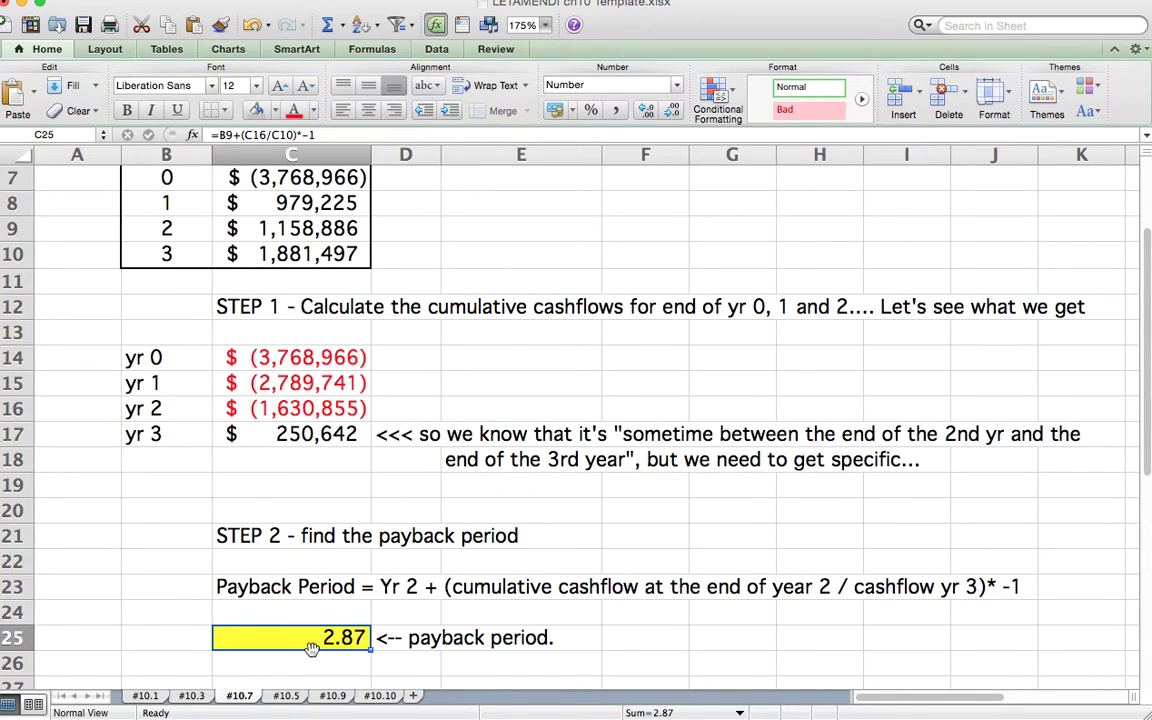
# Open sheet #10.5 and unhide the hidden rows between rows 6 and 23
pyautogui.click(280, 697)
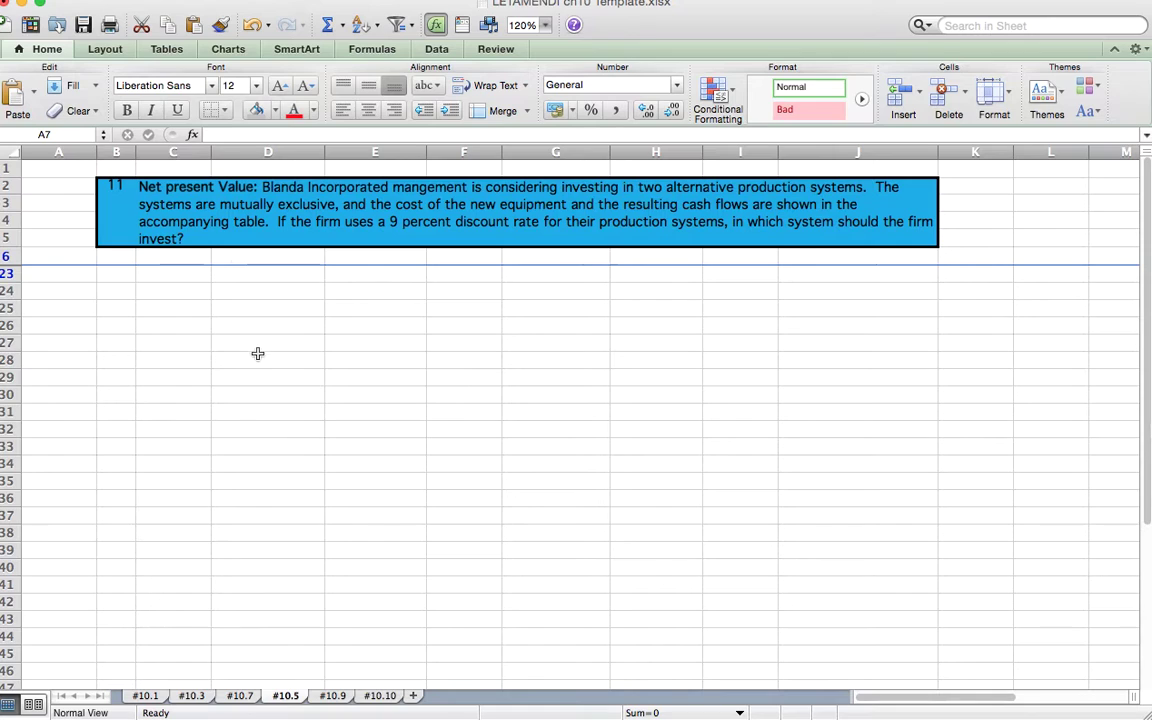
pyautogui.scroll(1, 252, 365)
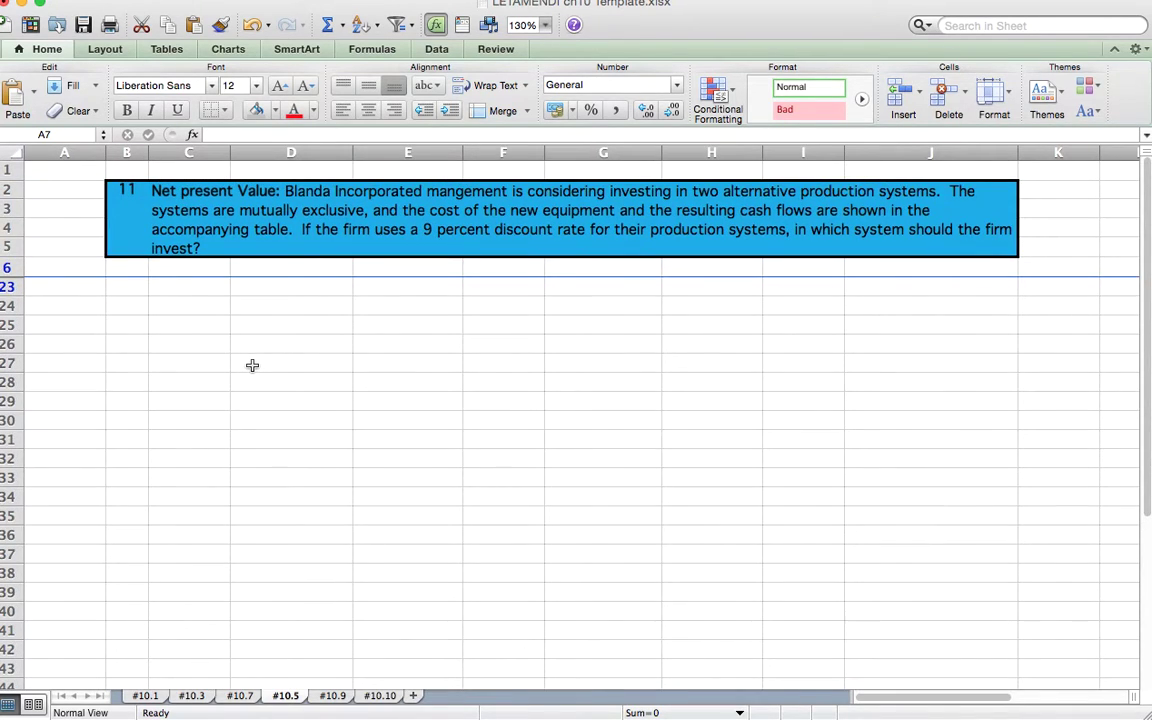
pyautogui.scroll(1, 252, 365)
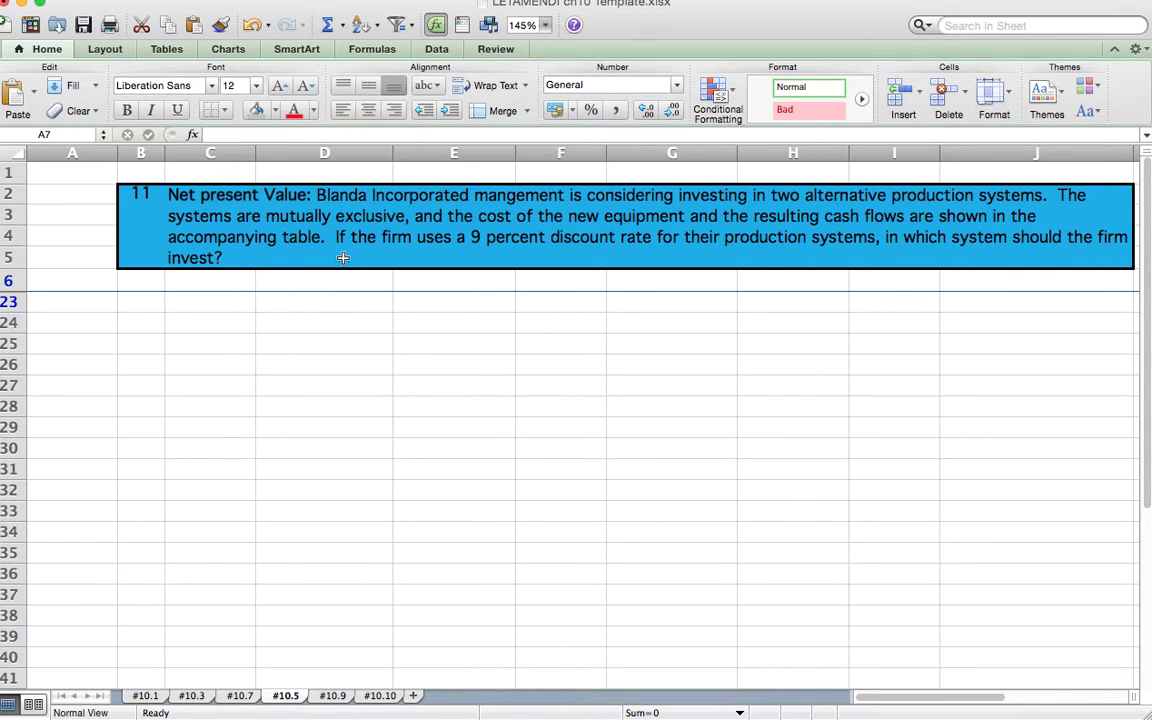
pyautogui.moveTo(14, 300); pyautogui.dragTo(10, 288)
pyautogui.rightClick(10, 288)
pyautogui.click(72, 446)
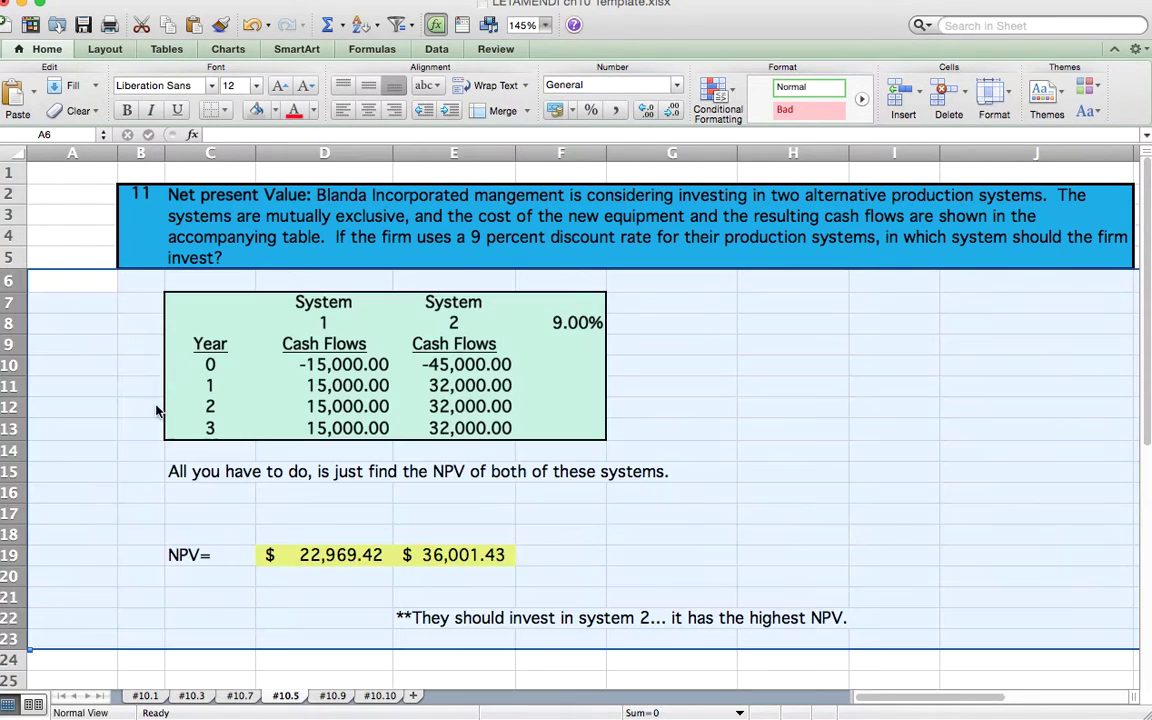
# Review the given table's cash flows for System 1 and System 2, the discount rate in F8 and the solution hint
pyautogui.moveTo(185, 322); pyautogui.dragTo(560, 422)
pyautogui.moveTo(325, 302); pyautogui.dragTo(347, 430)
pyautogui.moveTo(455, 302); pyautogui.dragTo(463, 427)
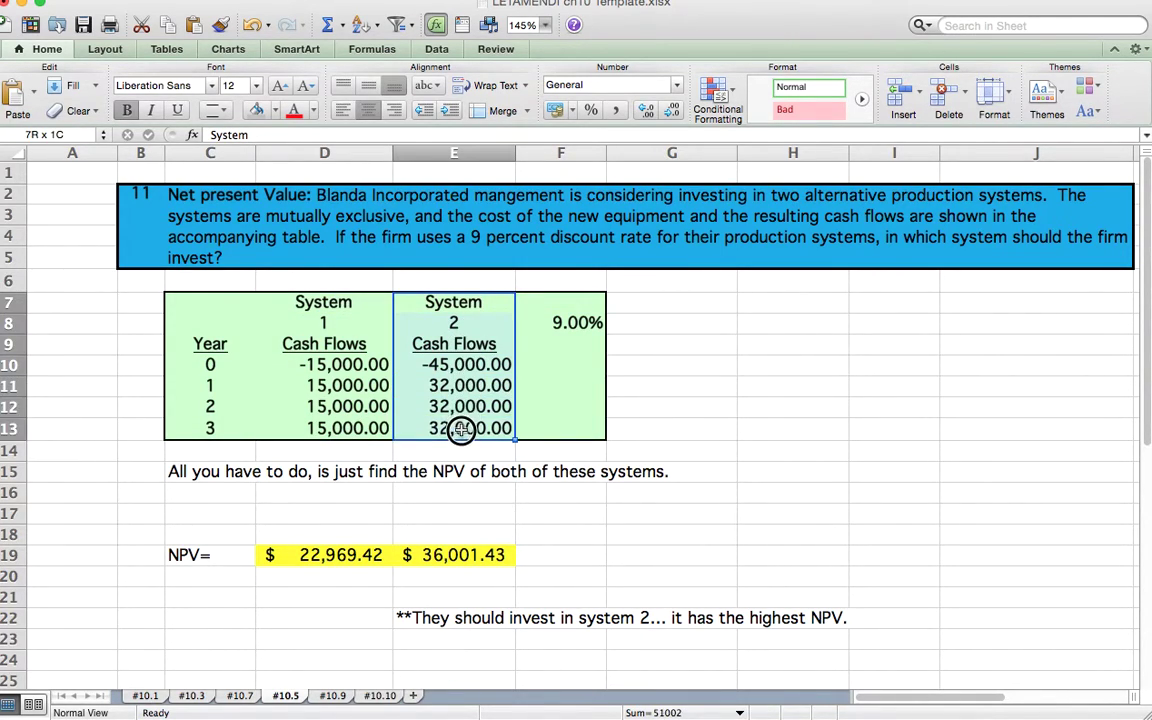
pyautogui.click(555, 322)
pyautogui.click(248, 471)
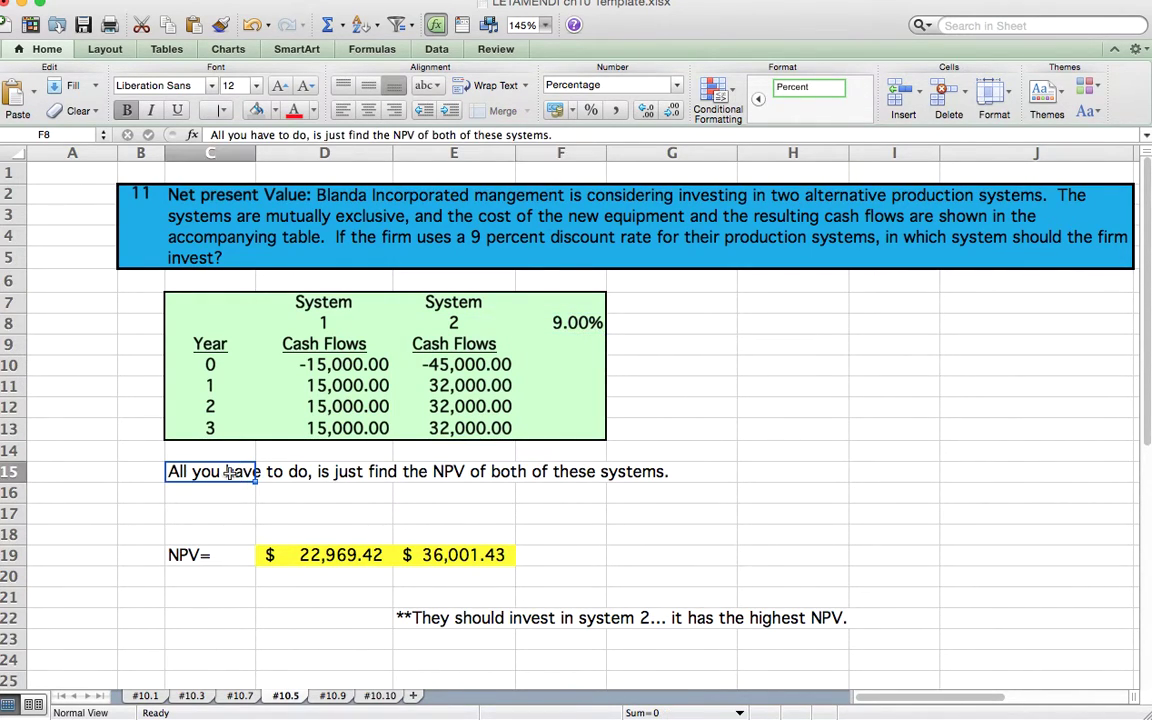
pyautogui.click(326, 512)
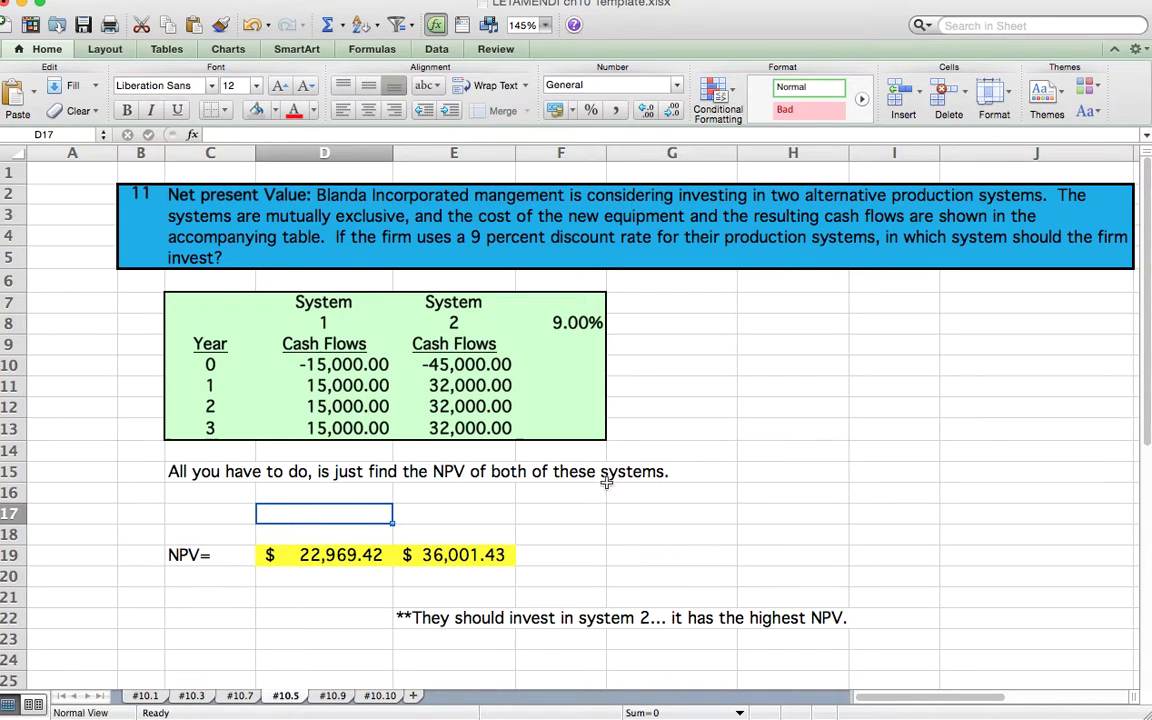
# Inspect System 1's NPV formula in D19 without editing it and review the cash flows in D10:D13
pyautogui.doubleClick(347, 557)
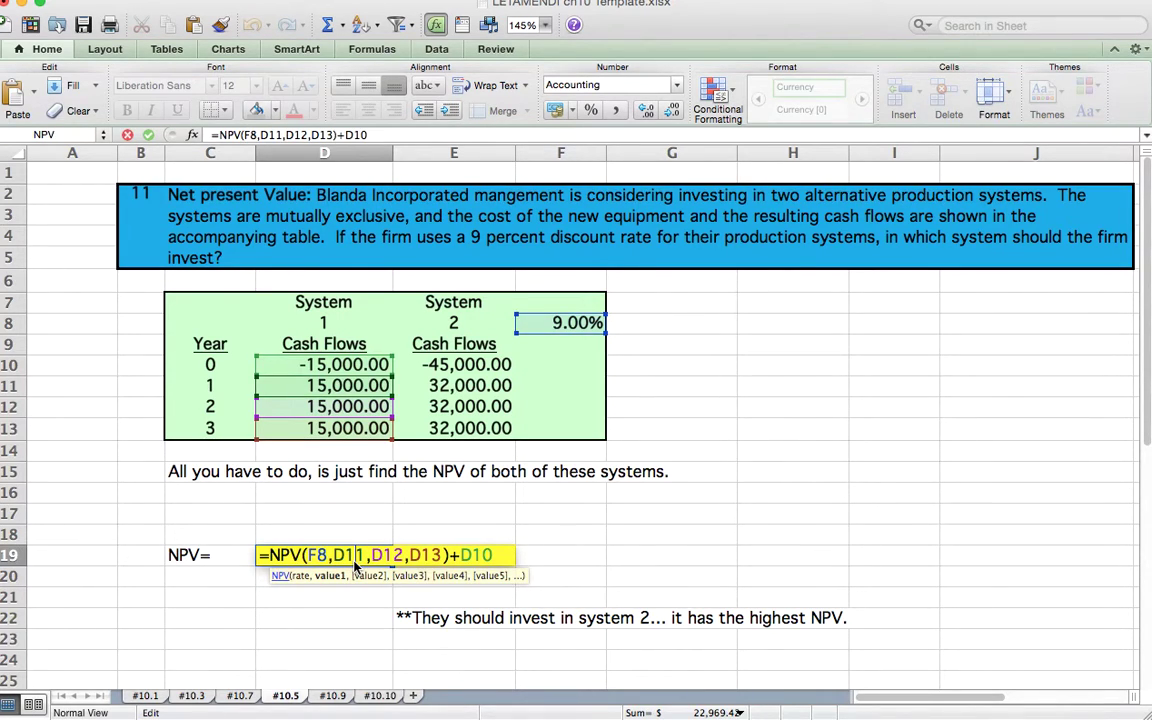
pyautogui.press('Escape')
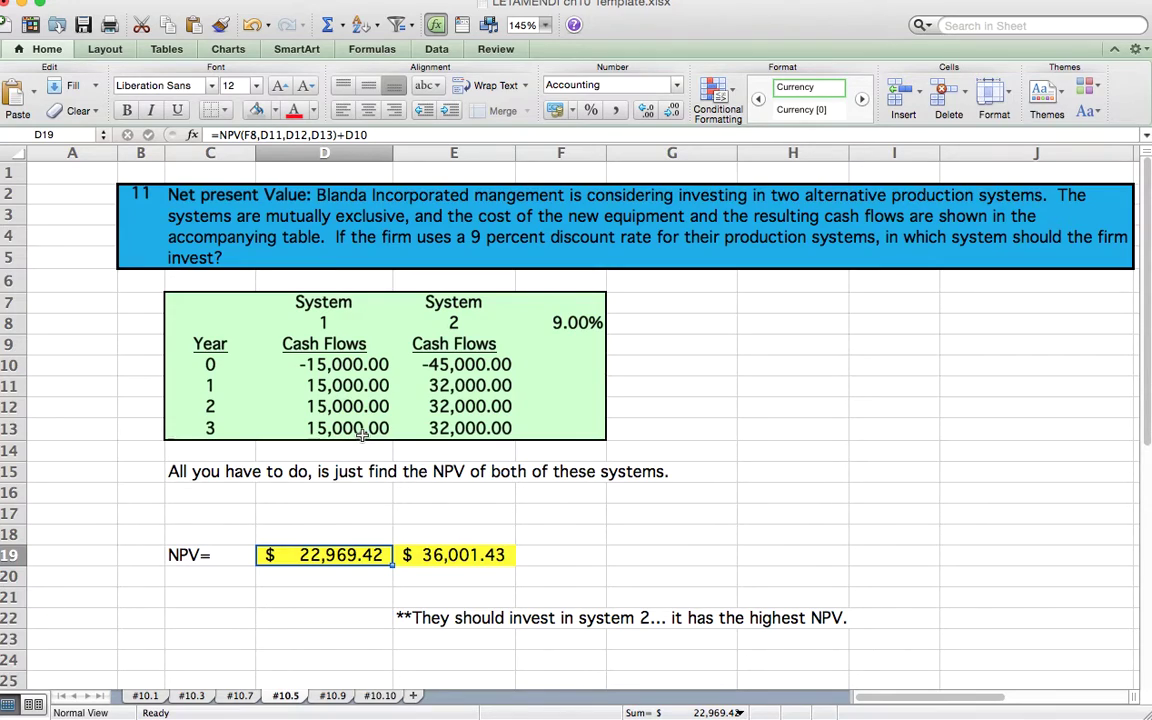
pyautogui.moveTo(361, 401); pyautogui.dragTo(330, 422)
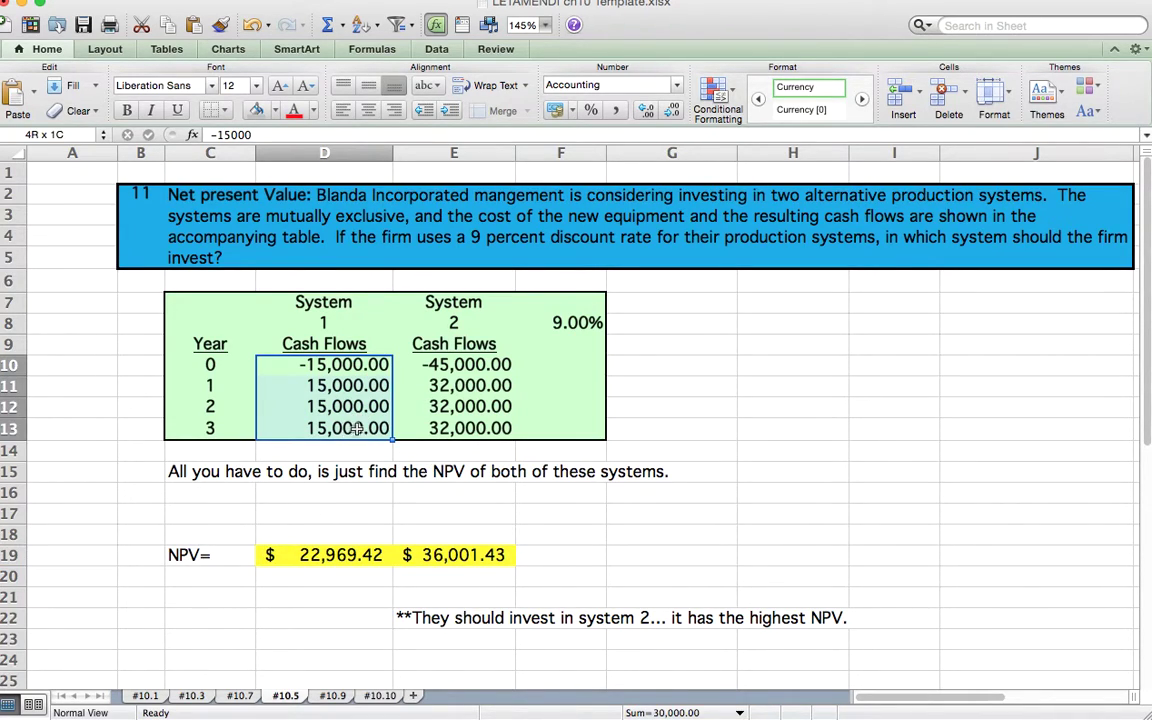
pyautogui.click(320, 471)
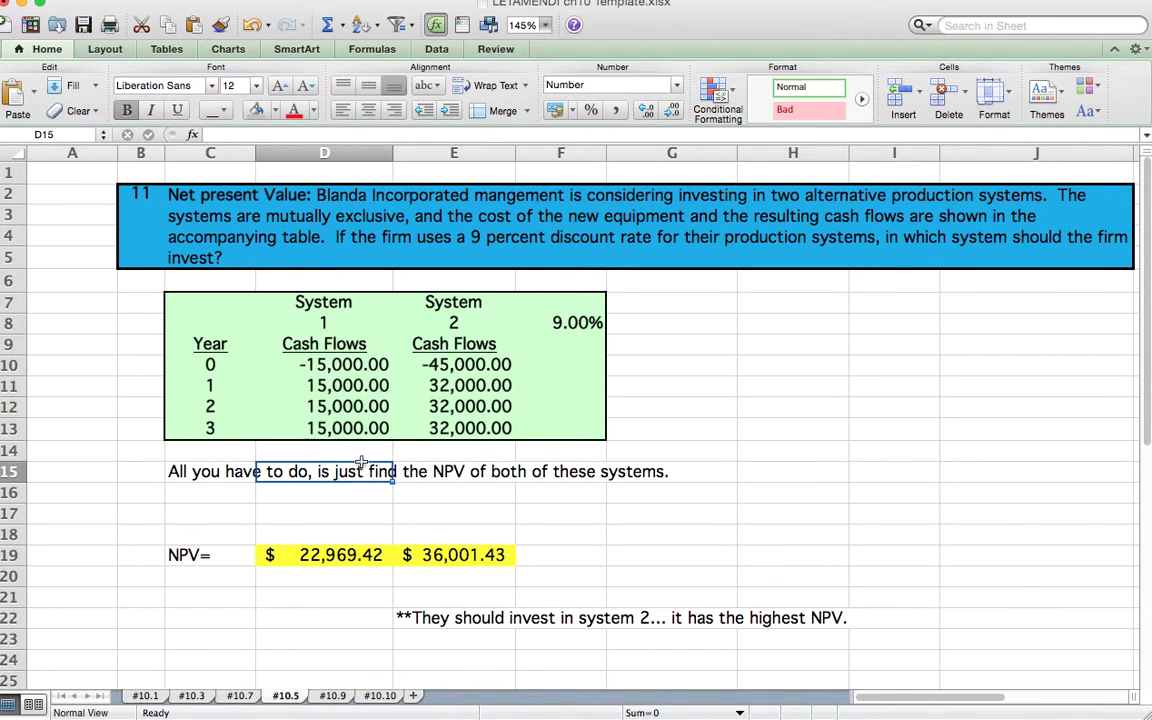
# Trace System 1's NPV formula in D19 argument by argument (F8, D11, D12, D13) against the cash flows in D11:D13, leaving it unedited
pyautogui.click(347, 385)
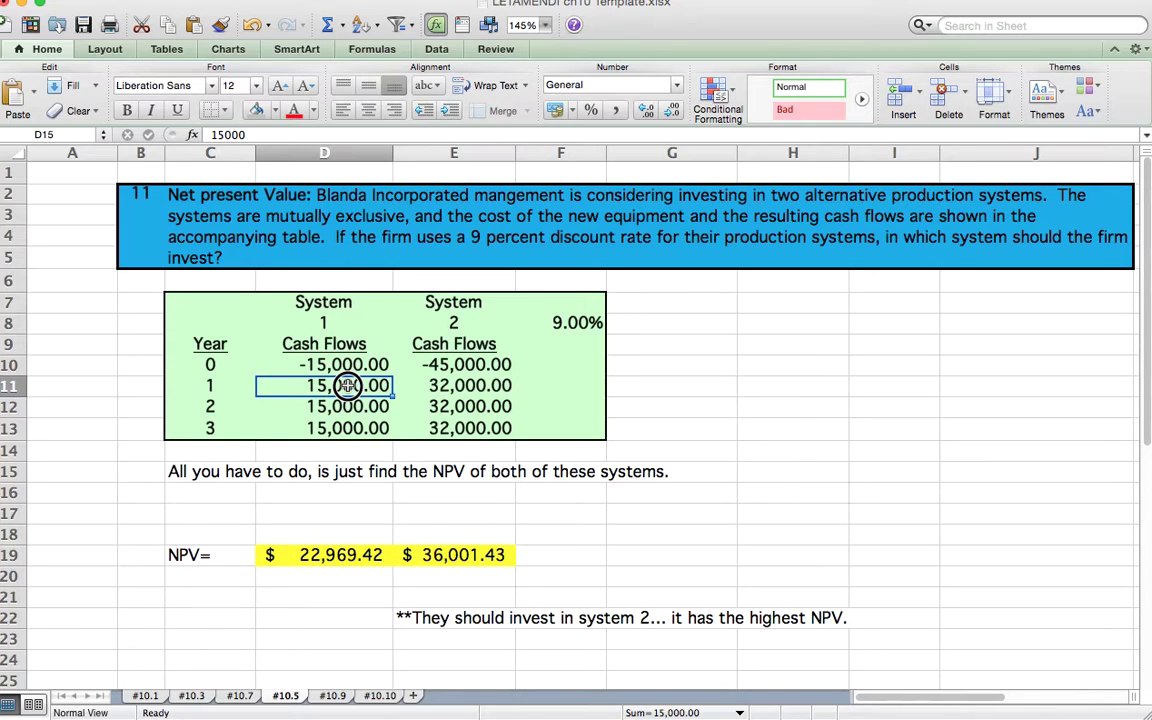
pyautogui.moveTo(347, 385); pyautogui.dragTo(339, 429)
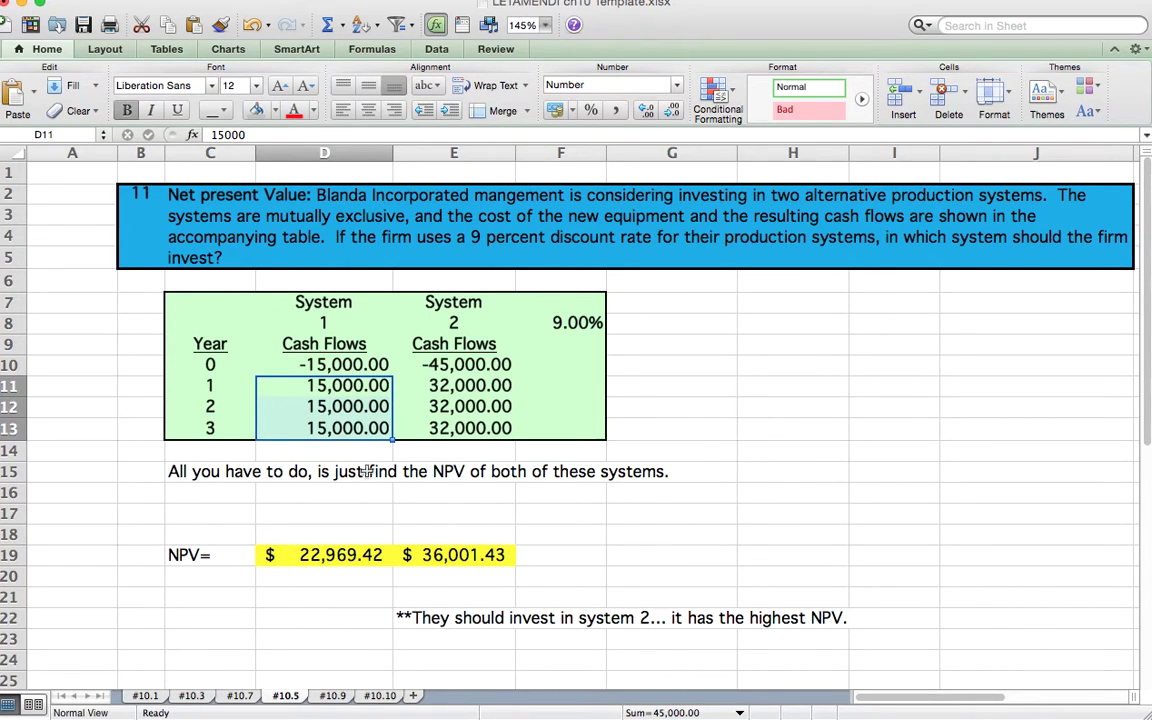
pyautogui.click(330, 556)
pyautogui.doubleClick(305, 557)
pyautogui.click(300, 576)
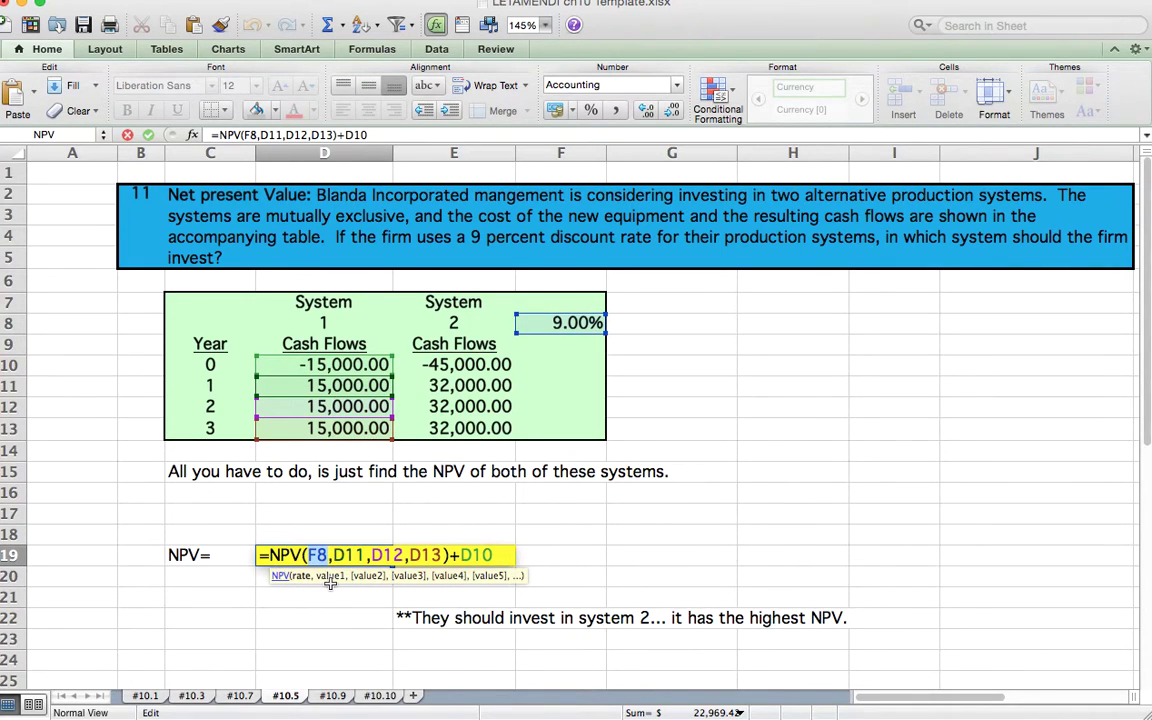
pyautogui.click(331, 578)
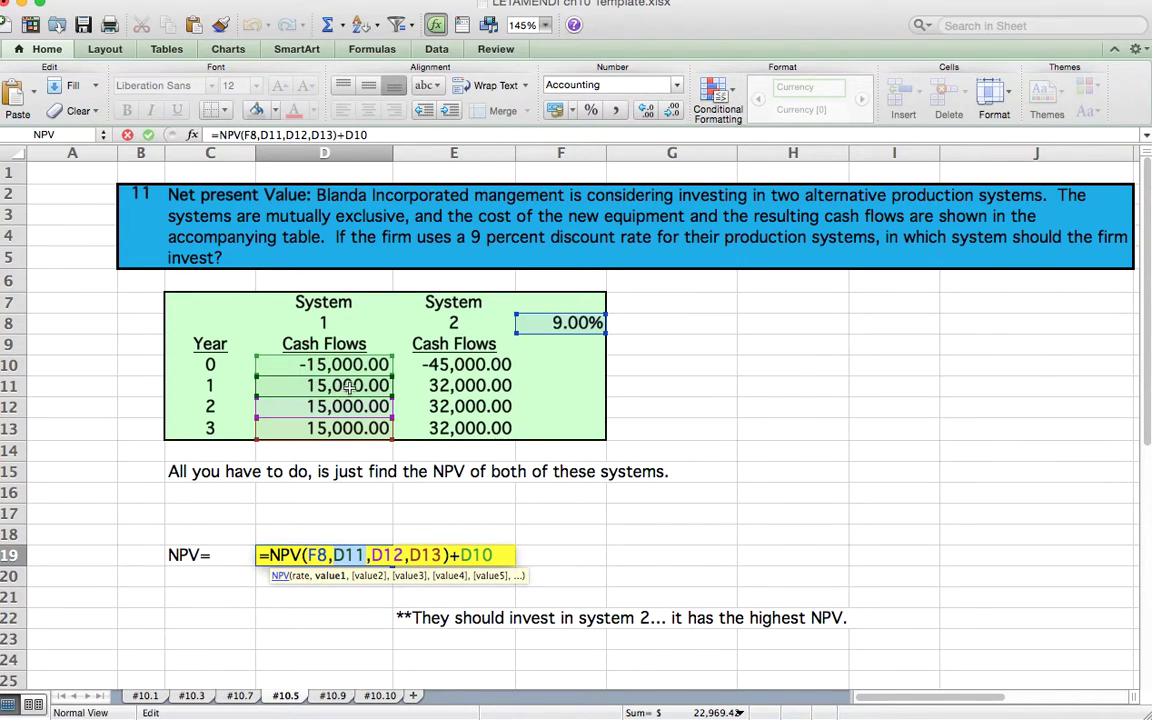
pyautogui.doubleClick(381, 554)
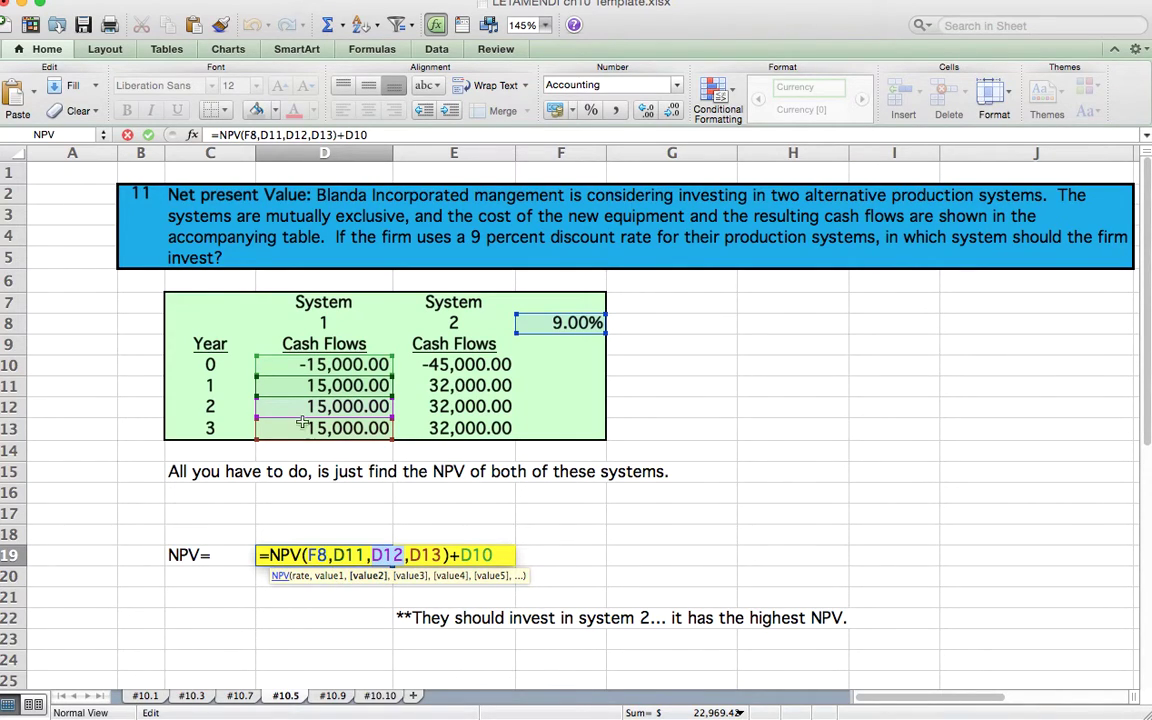
pyautogui.doubleClick(420, 554)
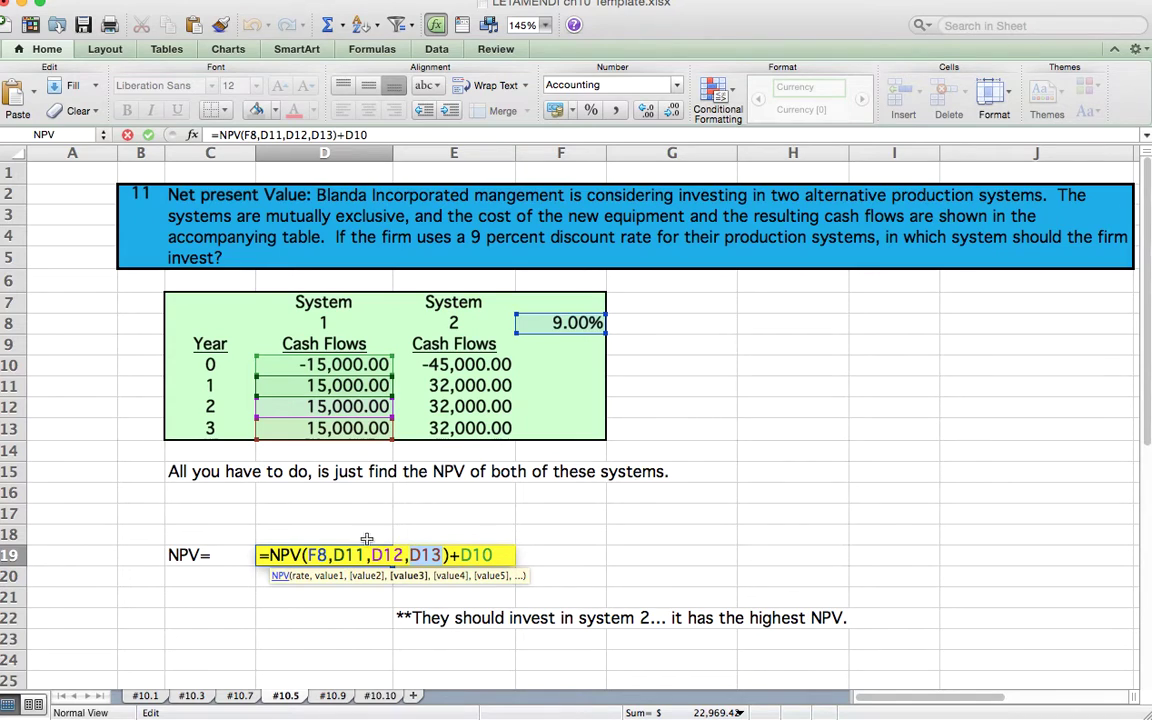
pyautogui.press('Return')
pyautogui.click(362, 636)
pyautogui.doubleClick(355, 555)
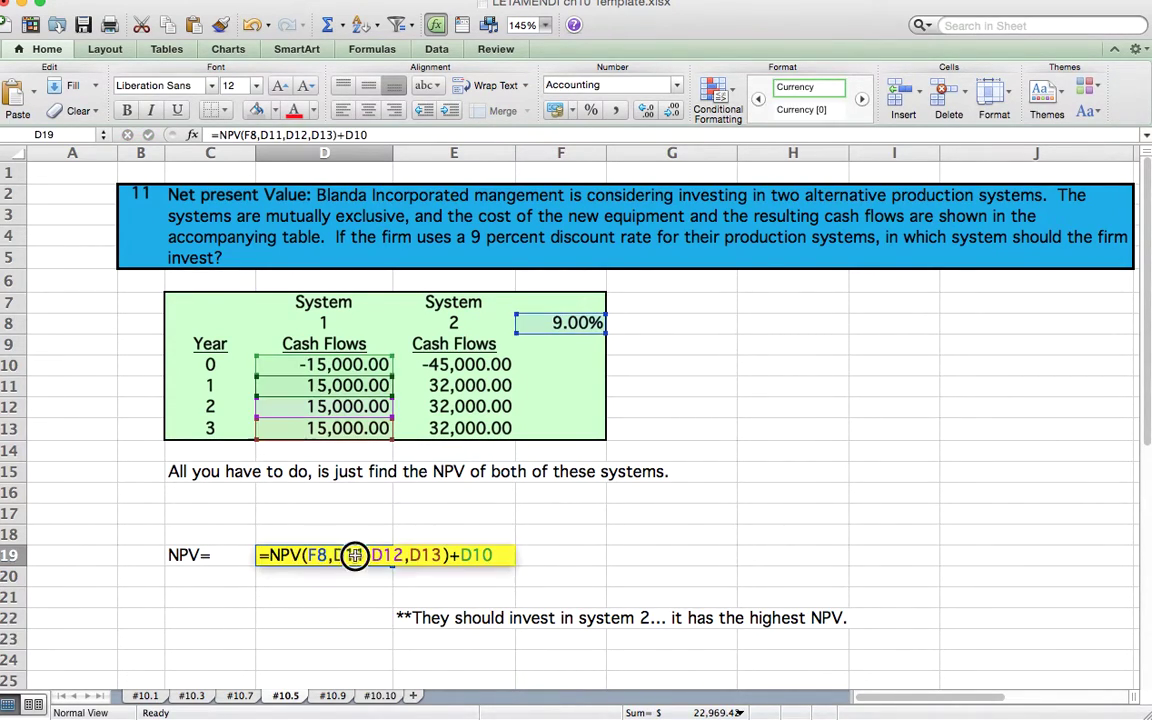
pyautogui.press('Escape')
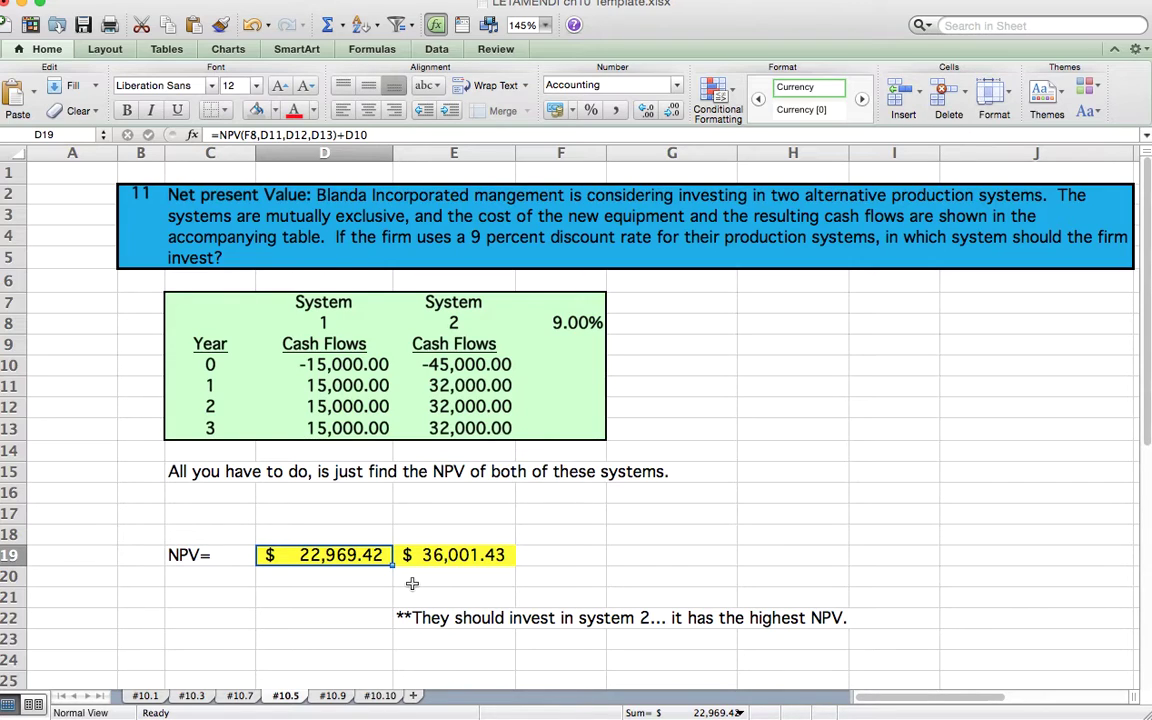
# Inspect System 2's NPV formula in E19 without editing it and compare the NPV results in D19 and E19
pyautogui.doubleClick(452, 555)
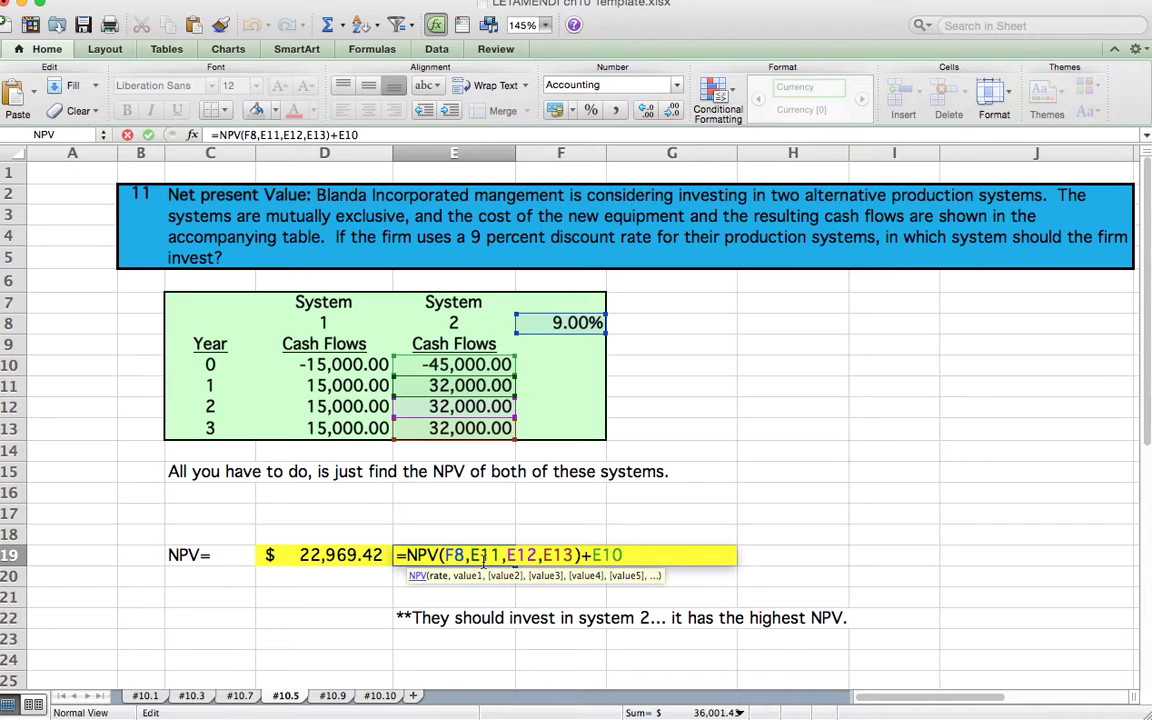
pyautogui.press('Return')
pyautogui.click(266, 556)
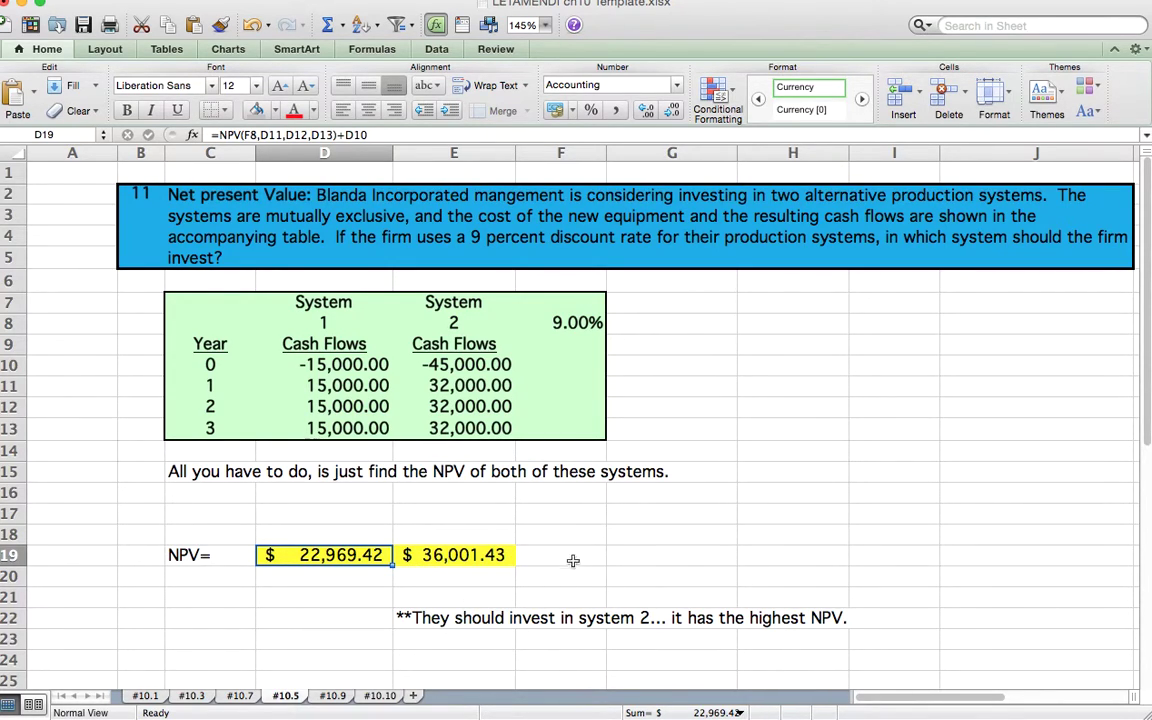
pyautogui.press('Right')
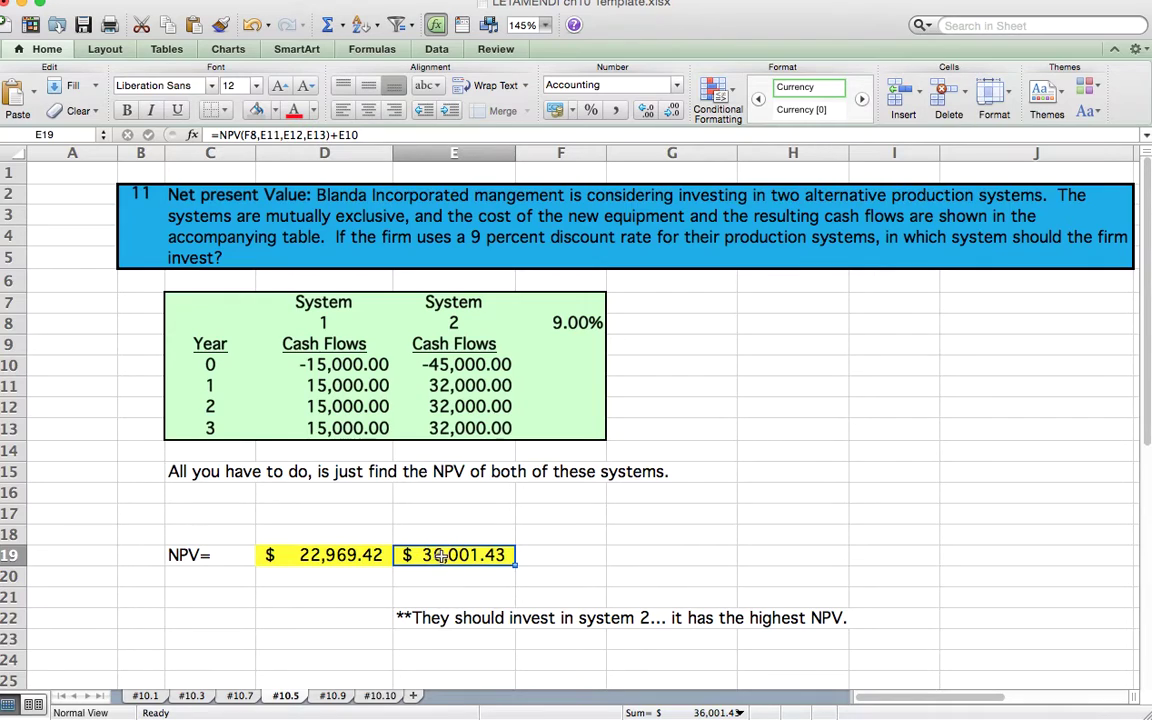
# Compare the year 0 to 3 cash flows of System 1 in D10:D13 with those of System 2 in E10:E13
pyautogui.click(384, 366)
pyautogui.click(384, 385)
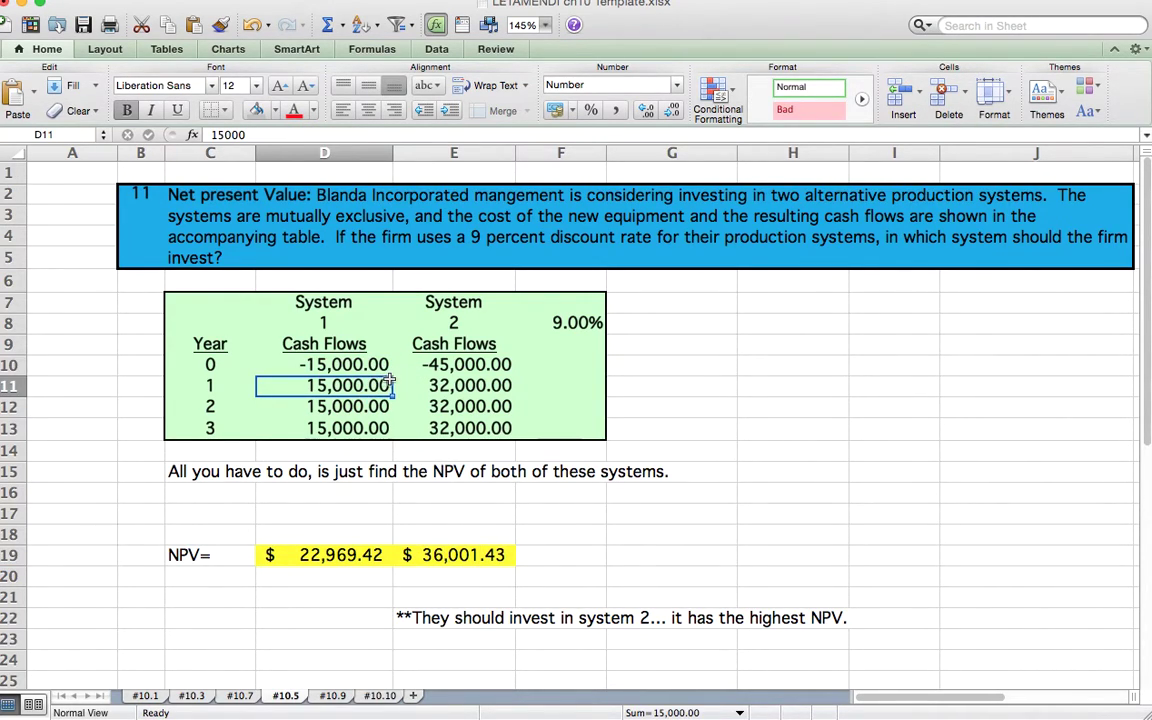
pyautogui.click(340, 364)
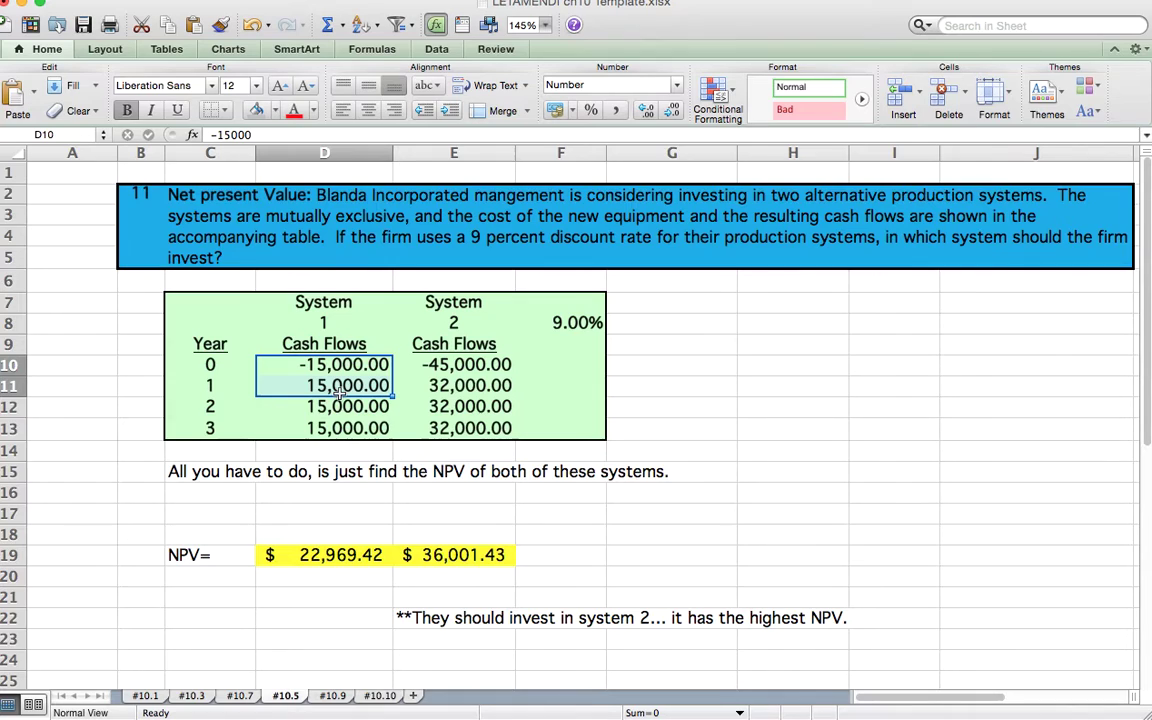
pyautogui.moveTo(335, 366)
pyautogui.mouseDown()
pyautogui.moveTo(337, 428)
pyautogui.moveTo(363, 420)
pyautogui.mouseUp()
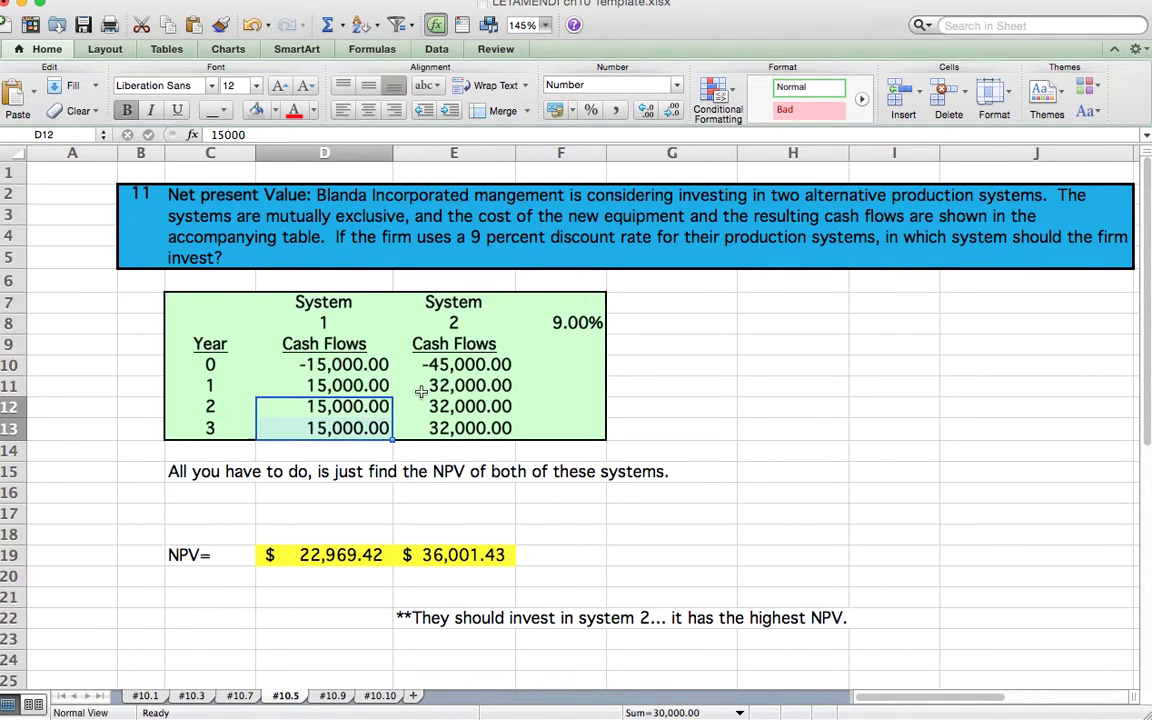
pyautogui.click(471, 365)
pyautogui.moveTo(460, 366); pyautogui.dragTo(463, 430)
pyautogui.click(456, 366)
pyautogui.click(462, 408)
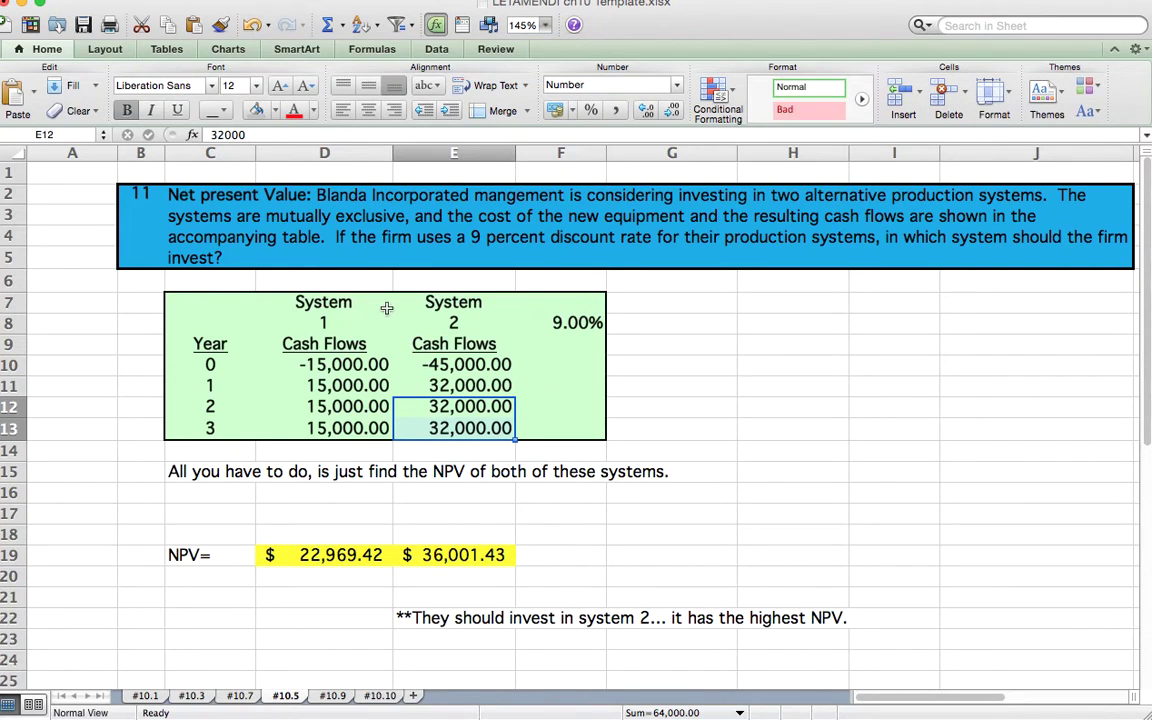
pyautogui.click(372, 554)
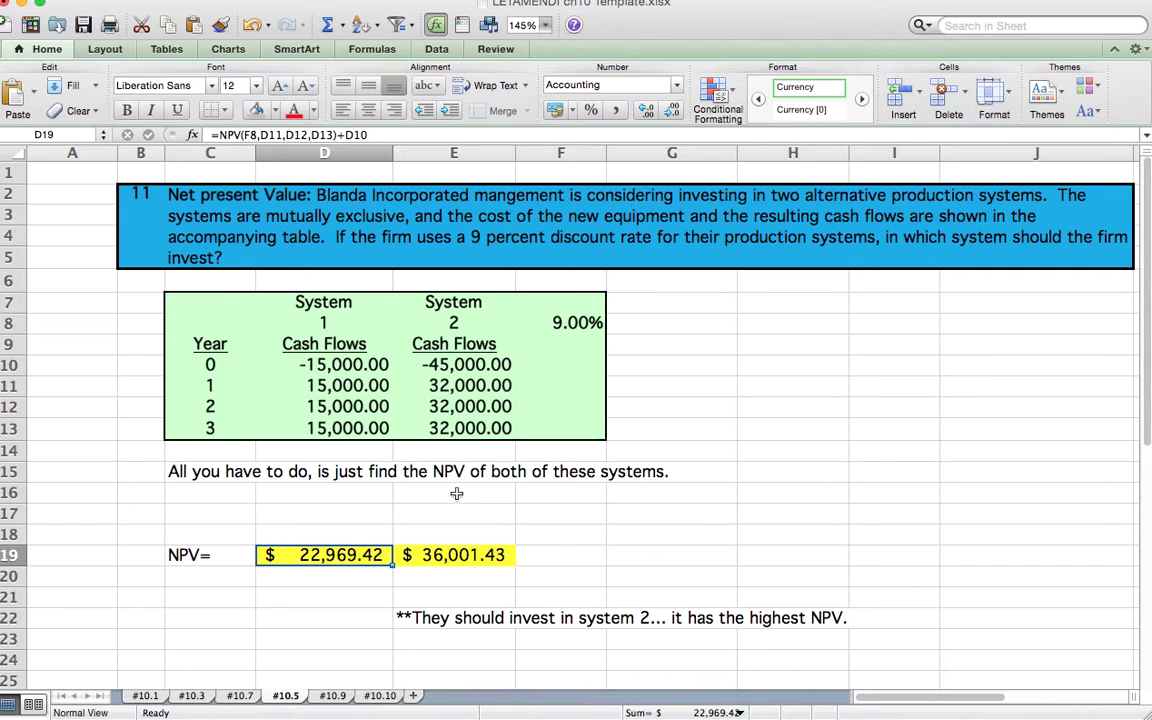
# Open sheet #10.9 and unhide the hidden rows between rows 6 and 30
pyautogui.click(333, 695)
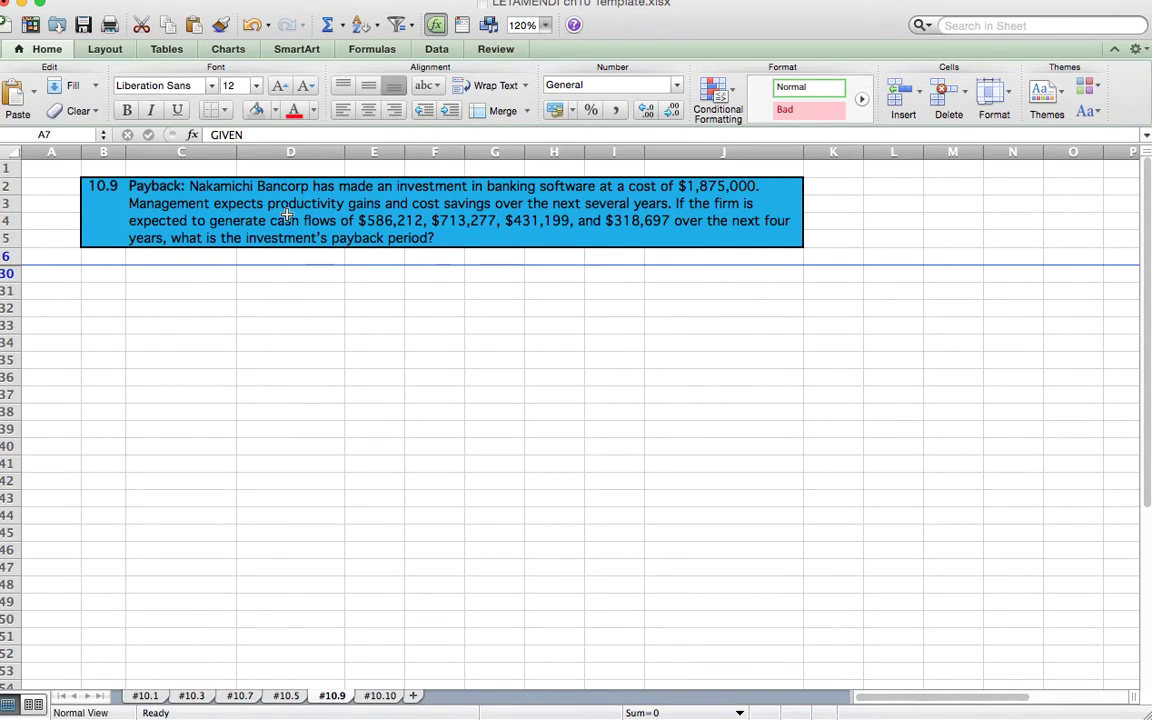
pyautogui.scroll(1, 287, 214)
pyautogui.scroll(3, 287, 213)
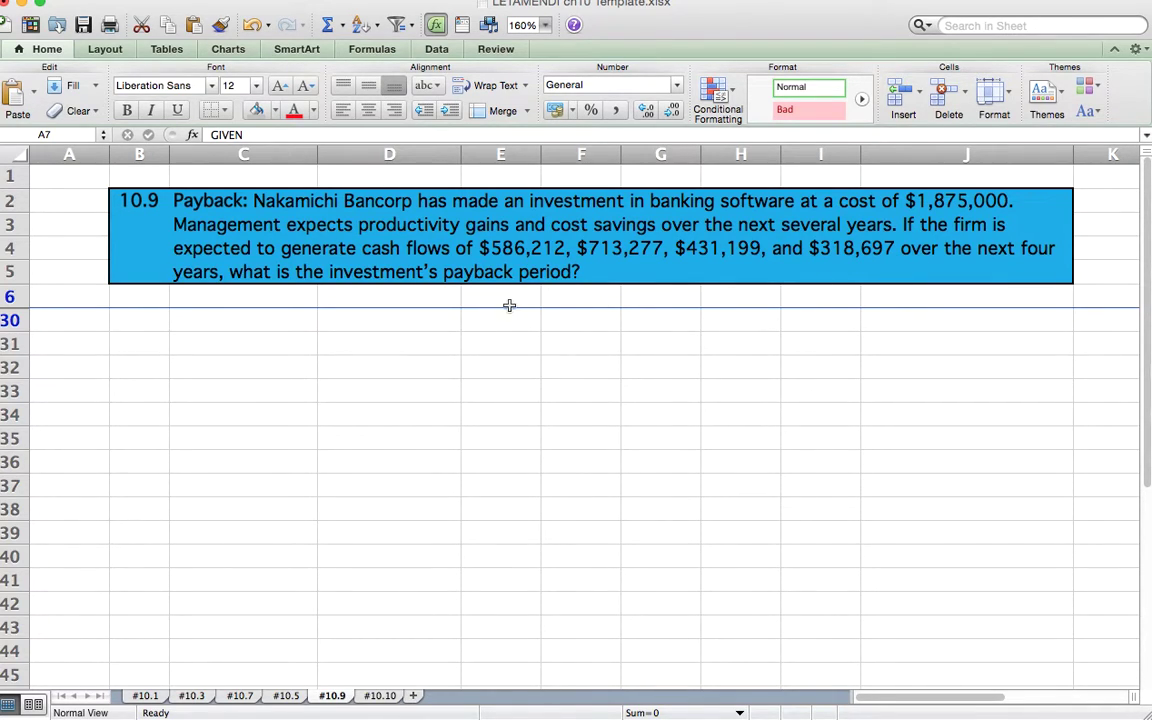
pyautogui.moveTo(10, 297); pyautogui.dragTo(12, 318)
pyautogui.rightClick(15, 318)
pyautogui.click(155, 516)
pyautogui.click(178, 362)
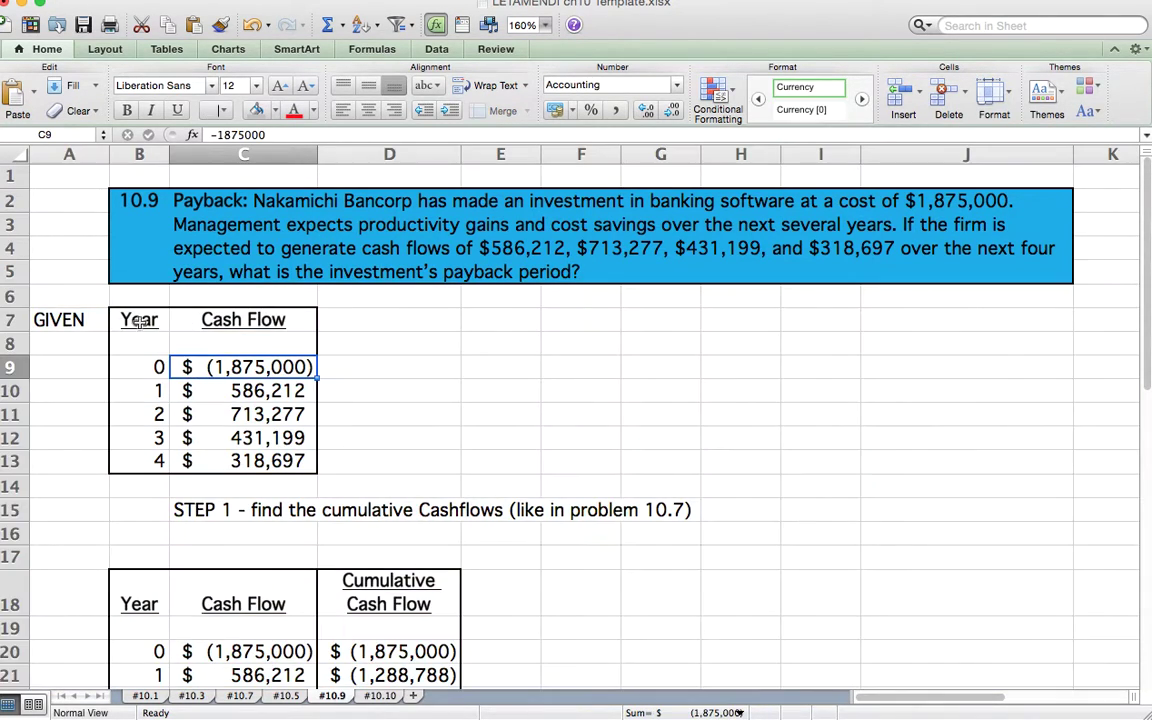
# Review the given table's years and cash flows in B9:C13 and the Step 1 hint in C15
pyautogui.moveTo(145, 366); pyautogui.dragTo(135, 455)
pyautogui.click(150, 364)
pyautogui.moveTo(150, 364); pyautogui.dragTo(257, 361)
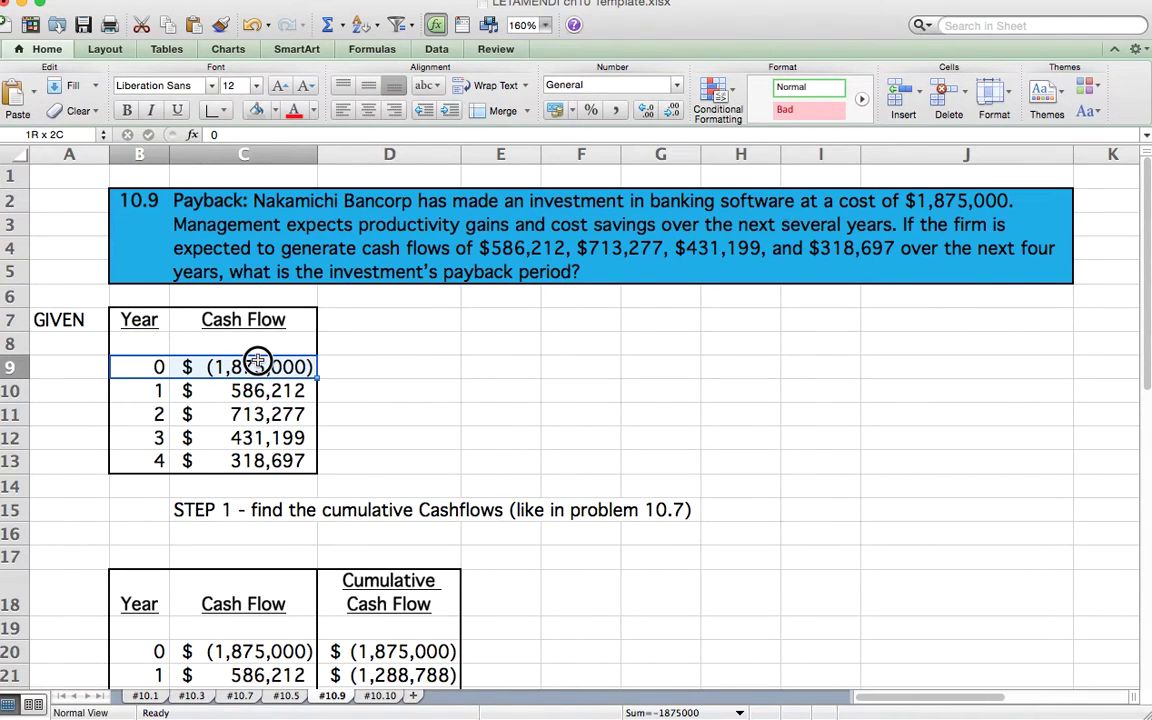
pyautogui.click(174, 390)
pyautogui.moveTo(177, 390); pyautogui.dragTo(250, 460)
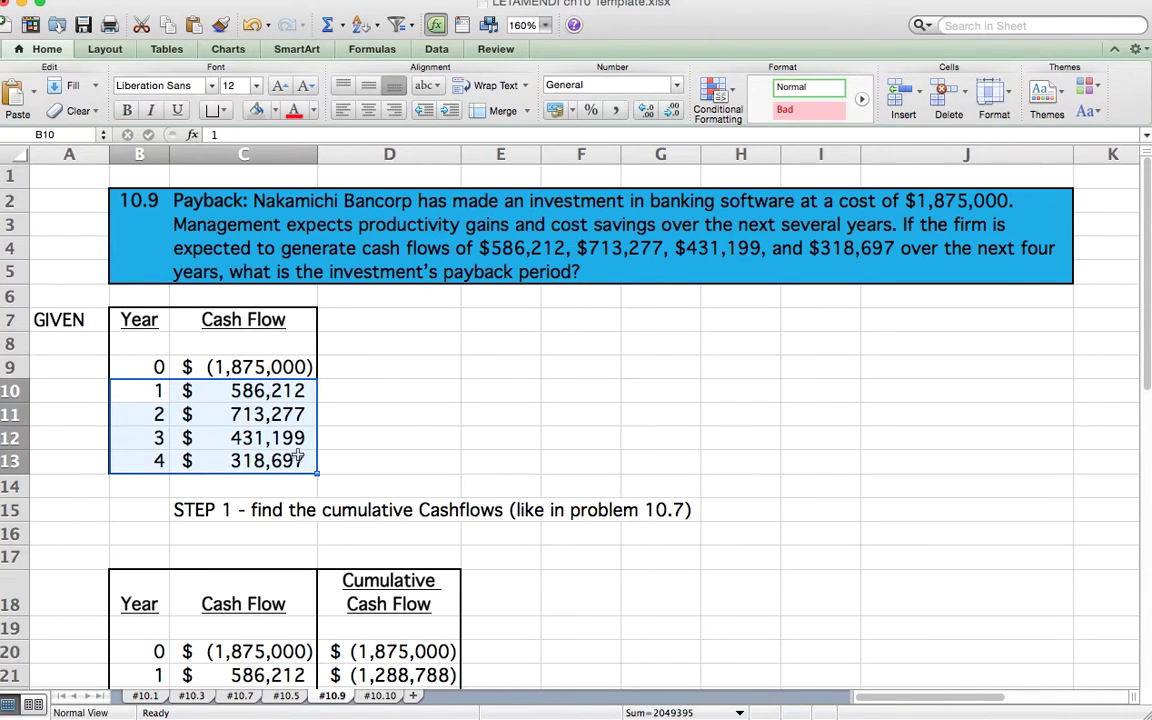
pyautogui.click(290, 509)
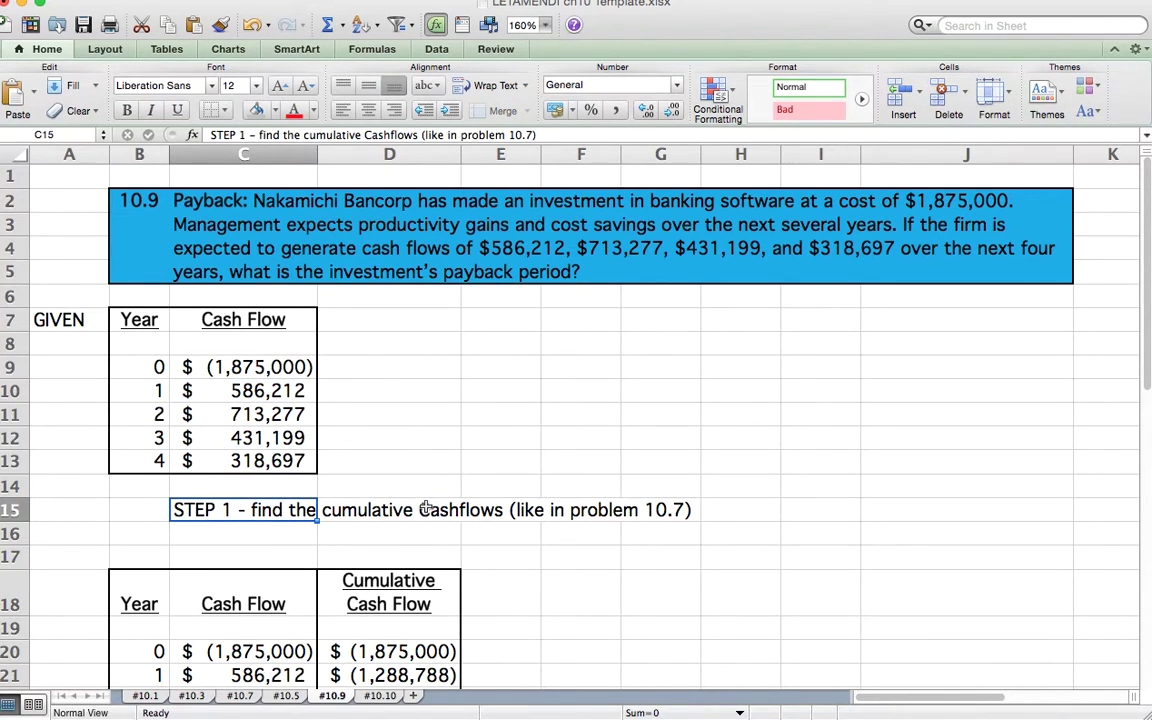
pyautogui.click(485, 392)
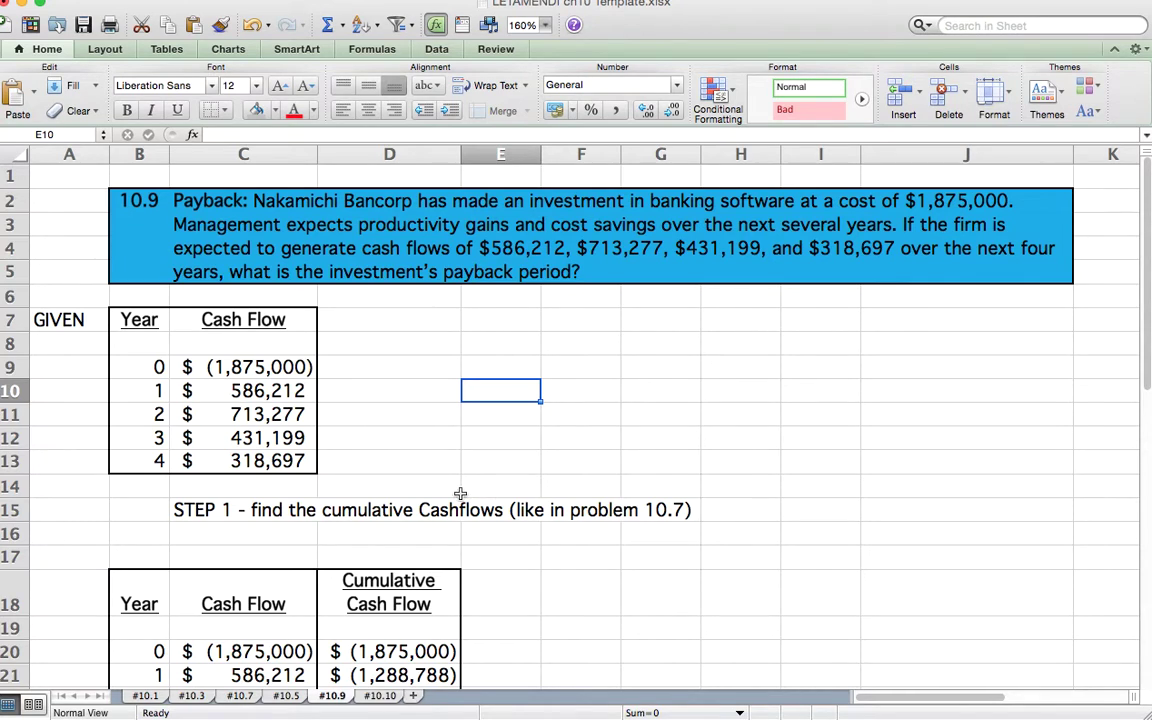
# Compare the Year and Cash Flow columns in B18:C24 with the given table in B7:C13
pyautogui.scroll(-5, 460, 493)
pyautogui.click(243, 555)
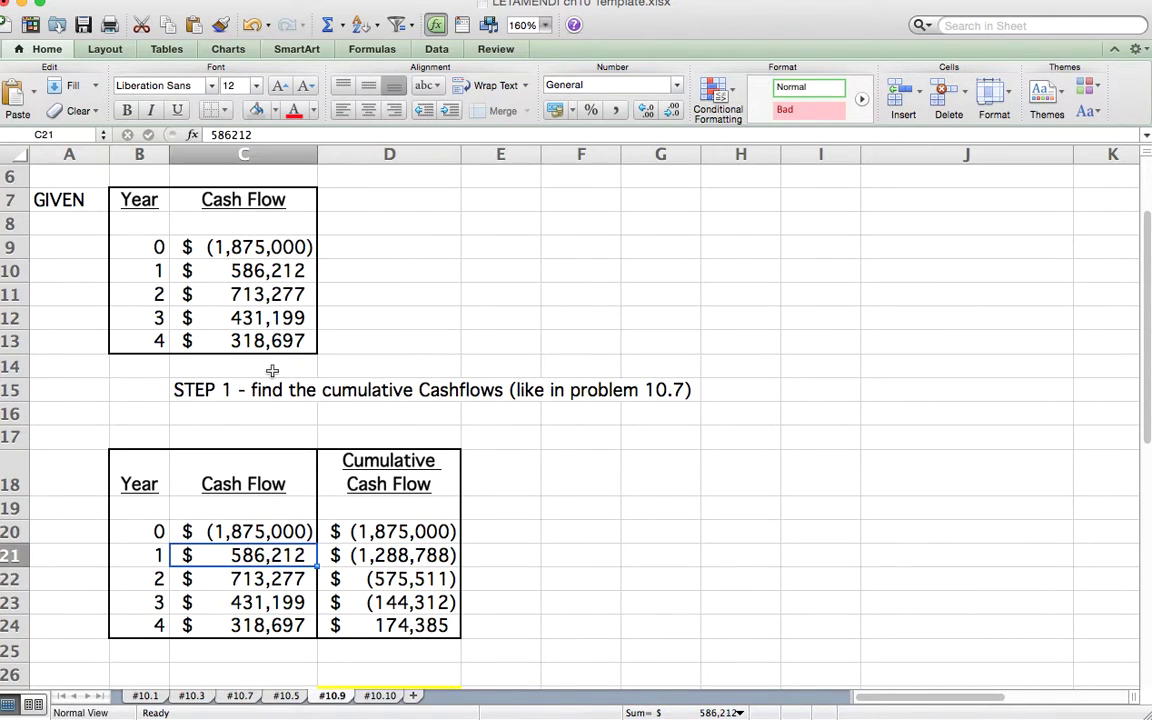
pyautogui.moveTo(150, 480); pyautogui.dragTo(228, 625)
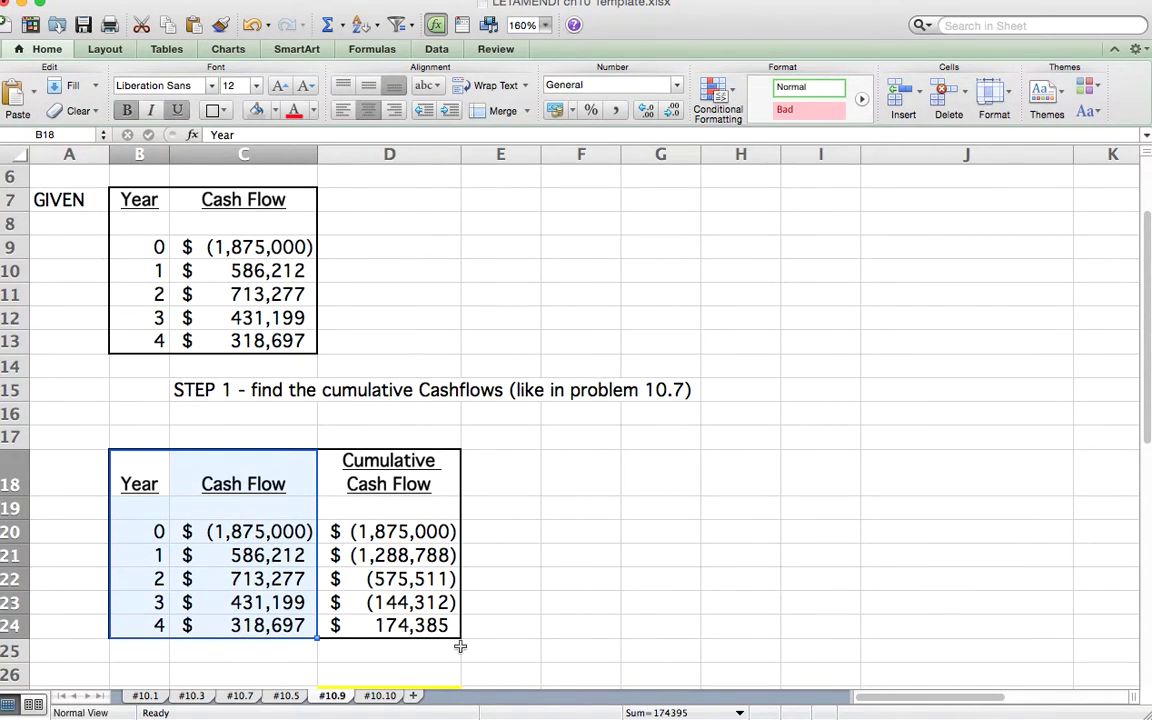
pyautogui.moveTo(130, 200); pyautogui.dragTo(228, 340)
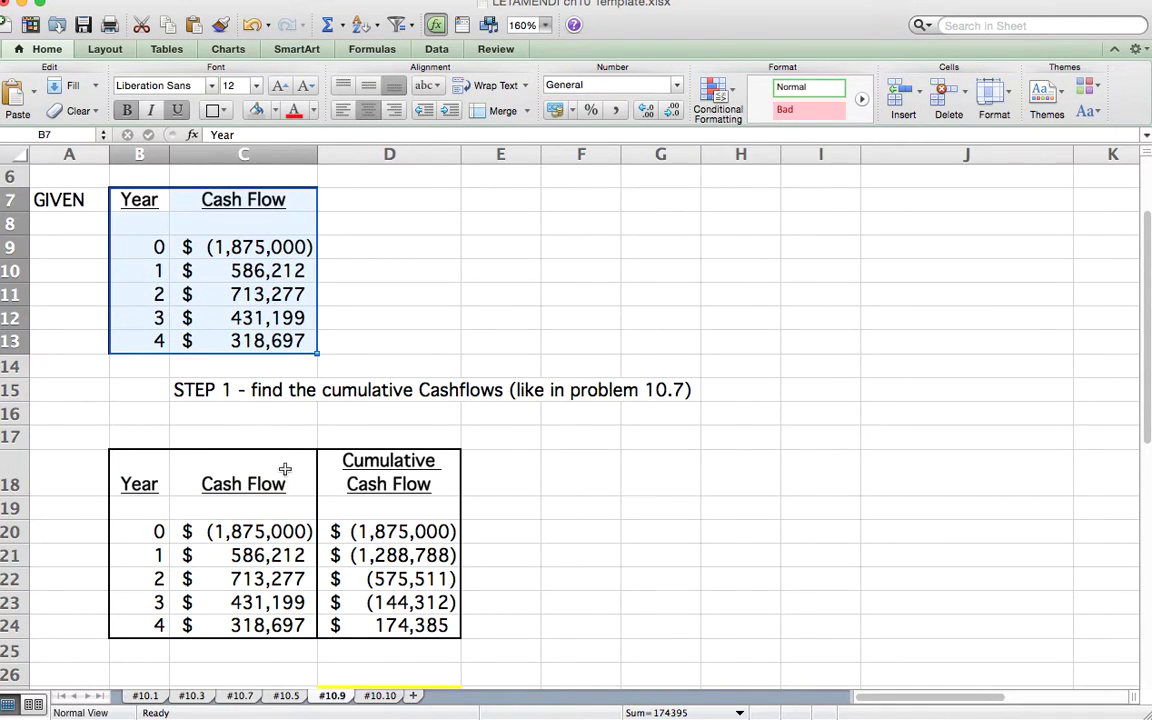
# Inspect the cumulative cash flow formulas for years 0 and 1 in D20 and D21 without editing them
pyautogui.click(424, 523)
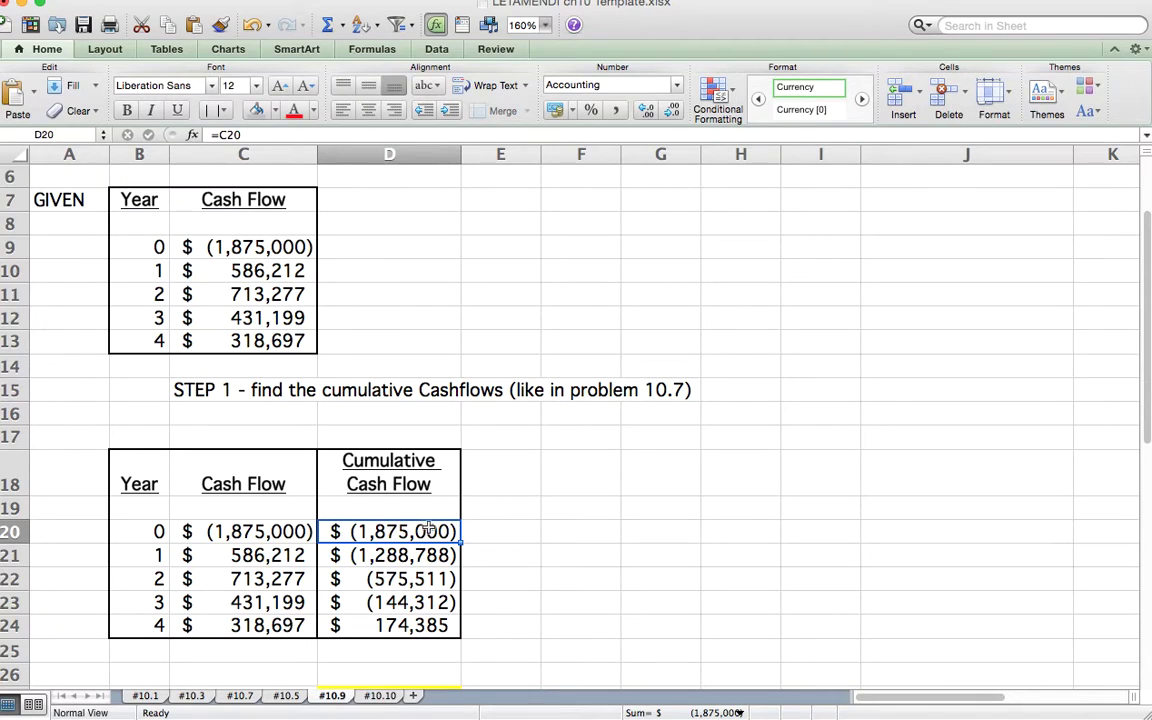
pyautogui.doubleClick(452, 524)
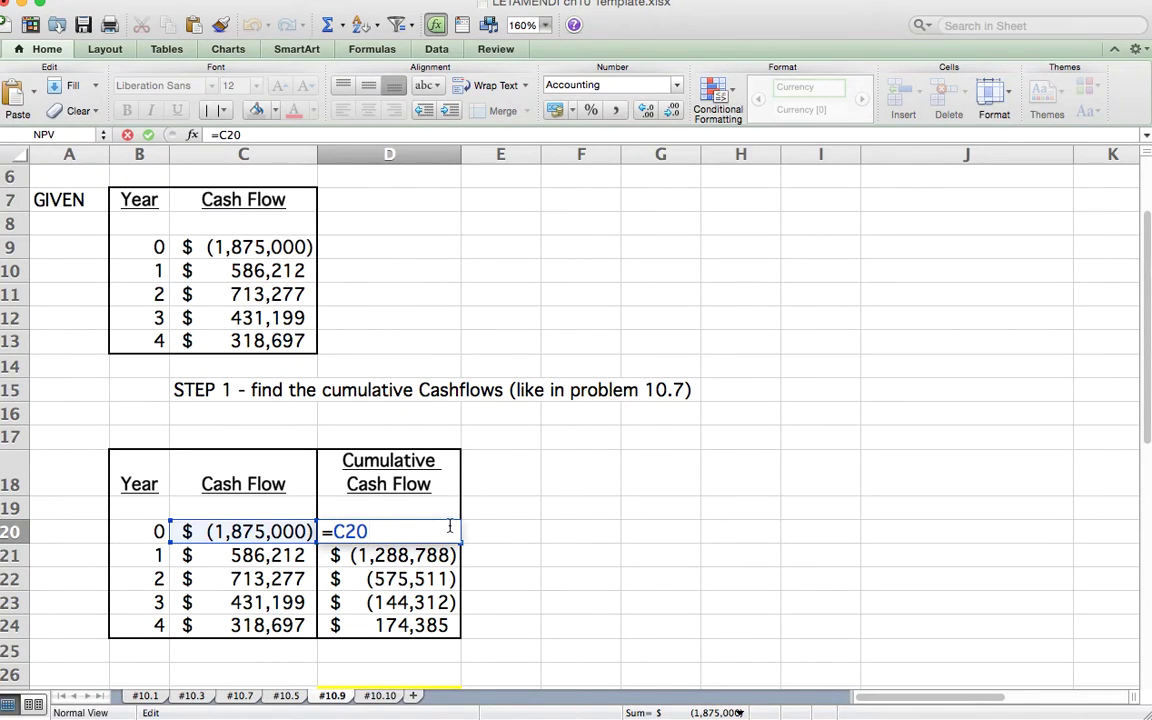
pyautogui.press('Return')
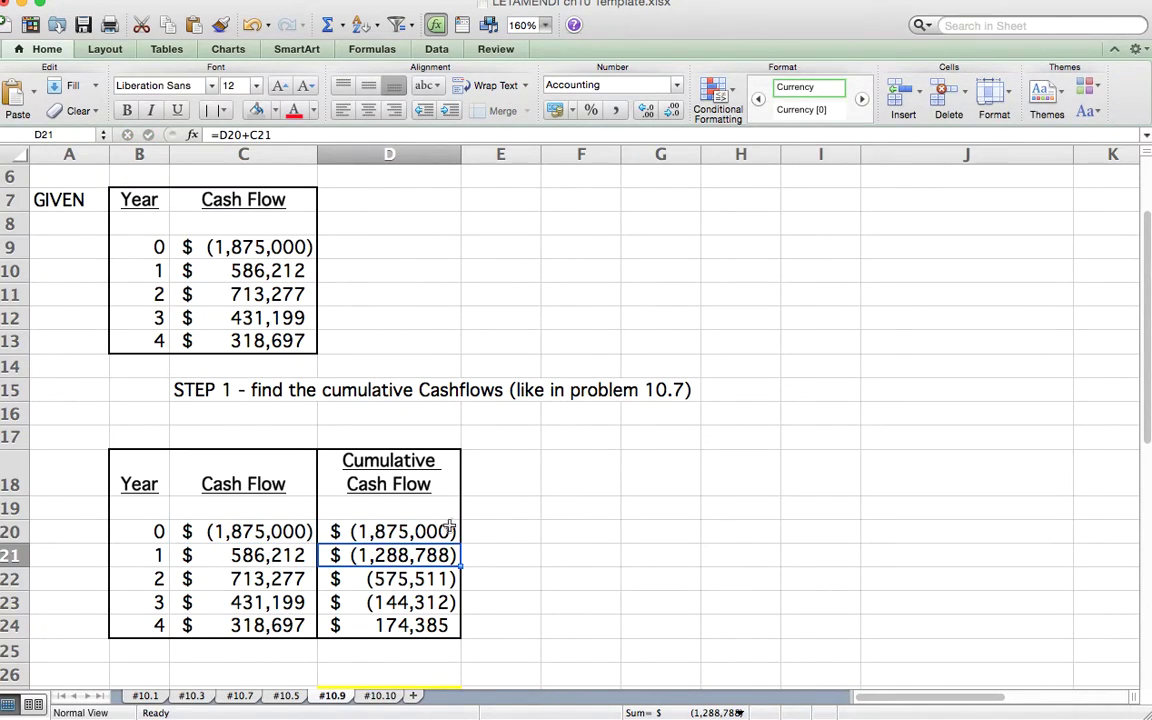
pyautogui.click(224, 530)
pyautogui.click(368, 556)
pyautogui.doubleClick(368, 556)
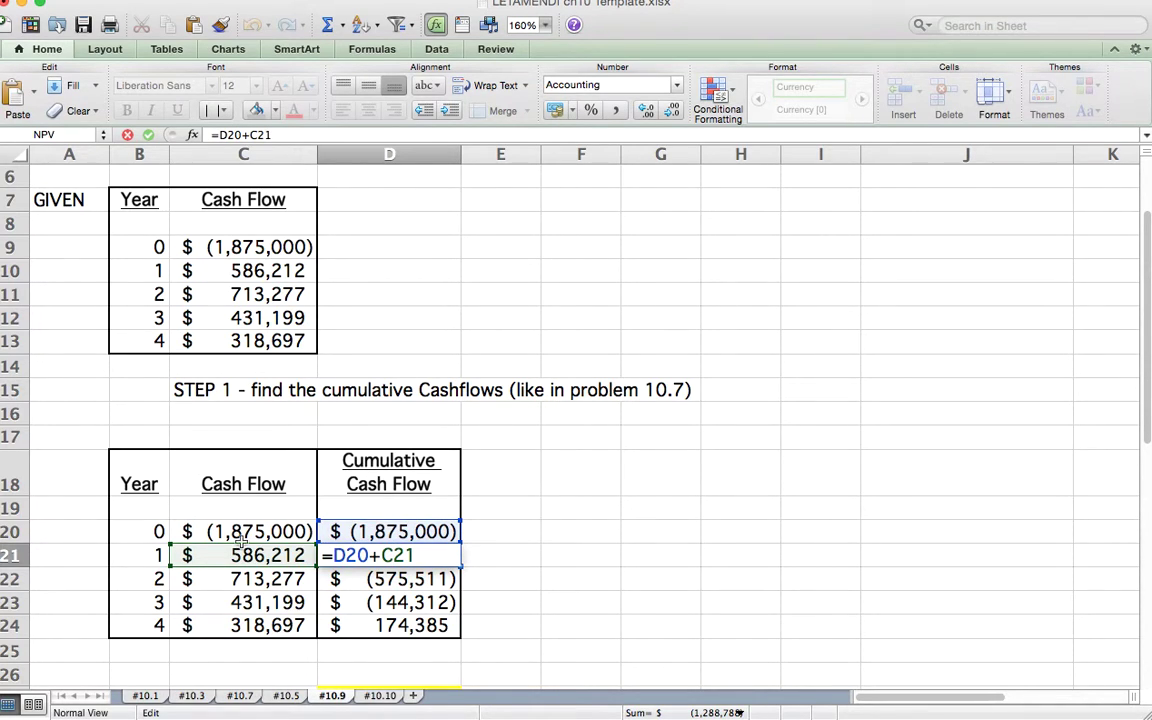
pyautogui.press('Return')
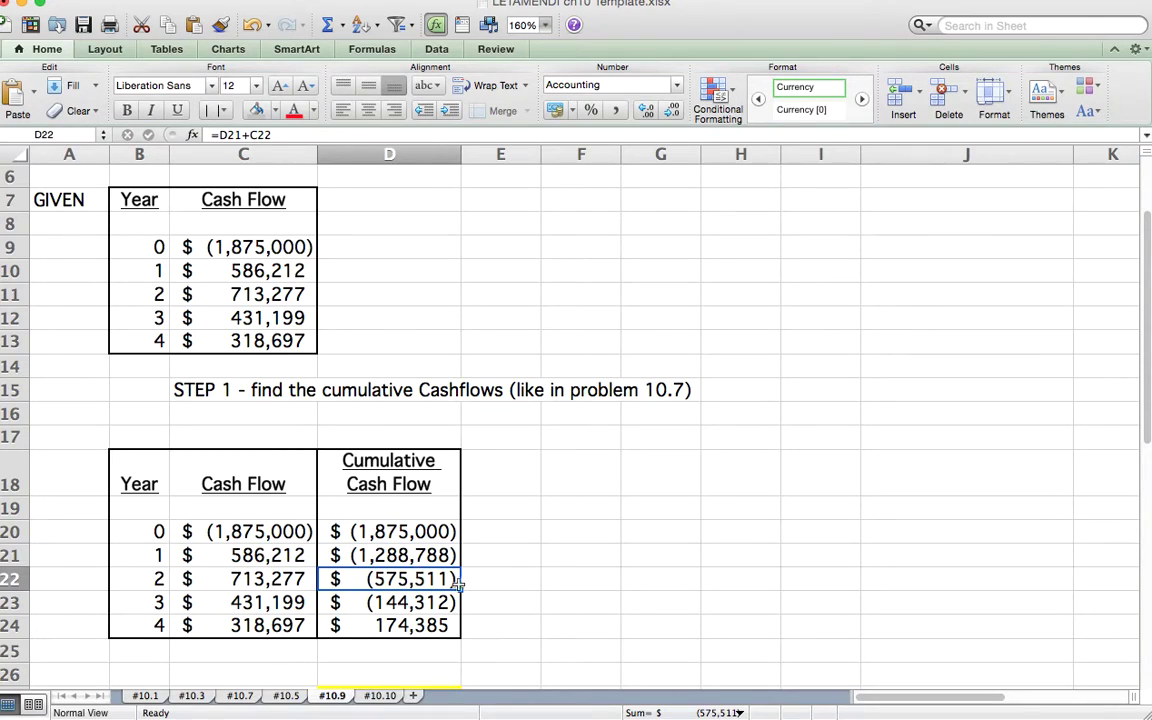
# Inspect the cumulative cash flow formulas for years 2 to 4 in D22, D23 and D24 without editing them
pyautogui.hotkey('ctrl', 'u')
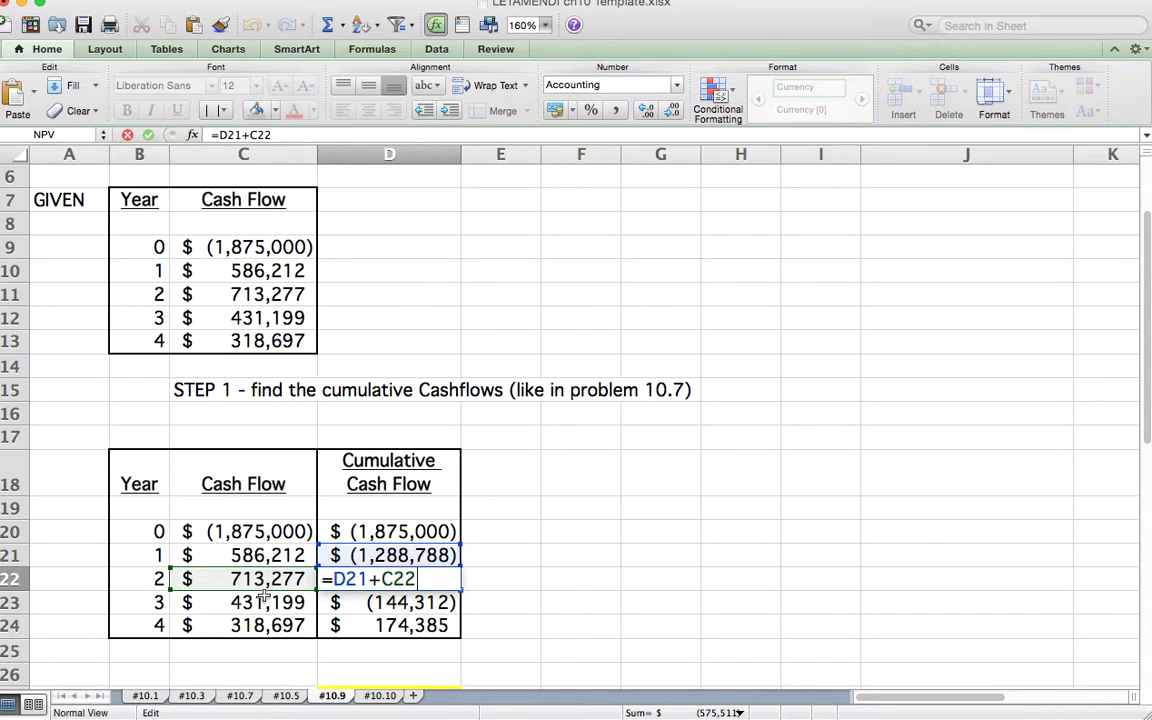
pyautogui.press('Return')
pyautogui.doubleClick(370, 602)
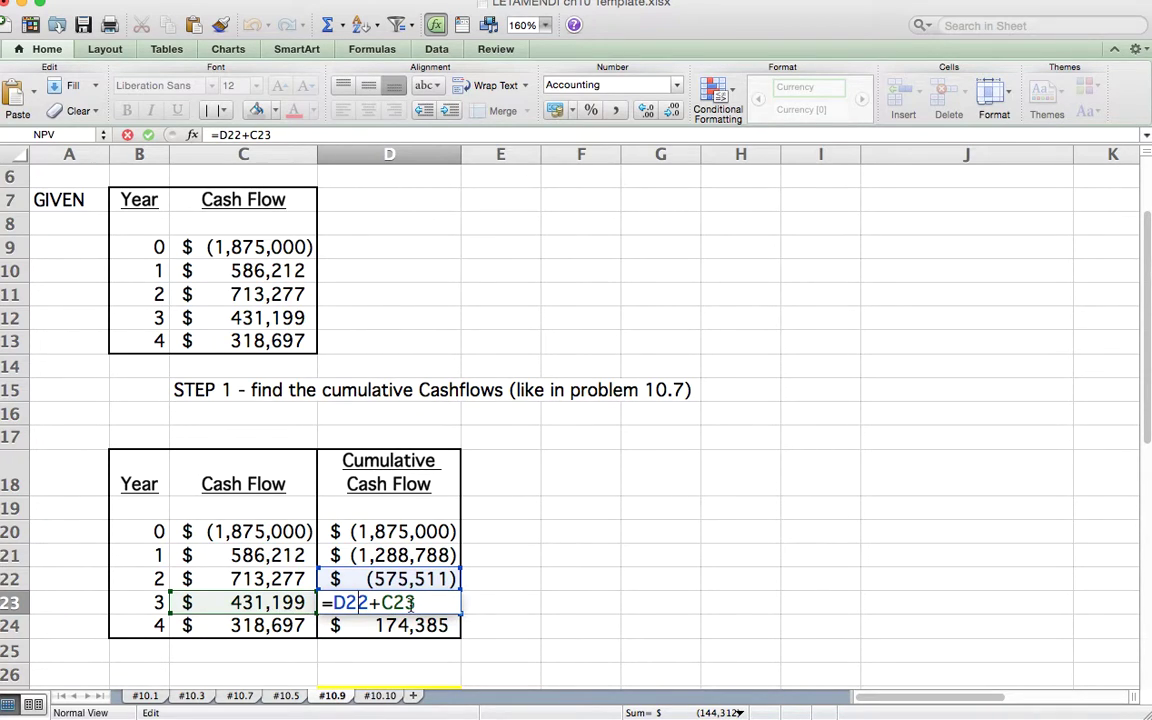
pyautogui.press('Return')
pyautogui.doubleClick(411, 622)
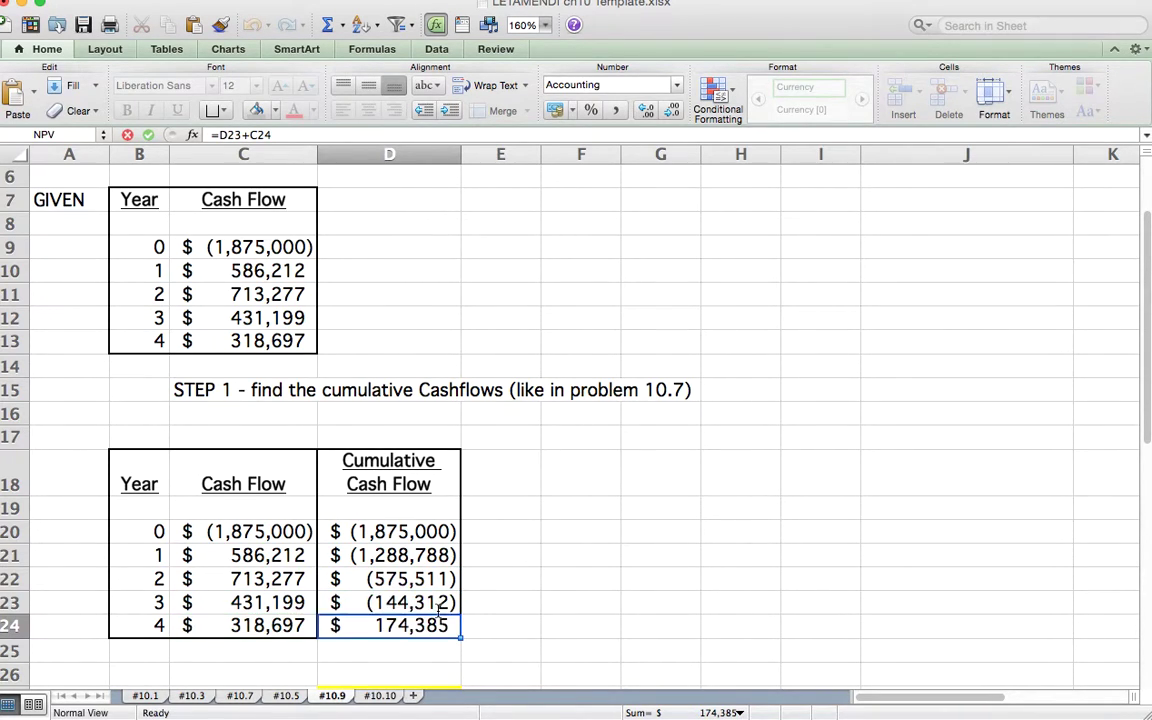
pyautogui.press('Return')
# Inspect the payback period formula in D27 without editing it
pyautogui.scroll(-4, 438, 605)
pyautogui.click(440, 600)
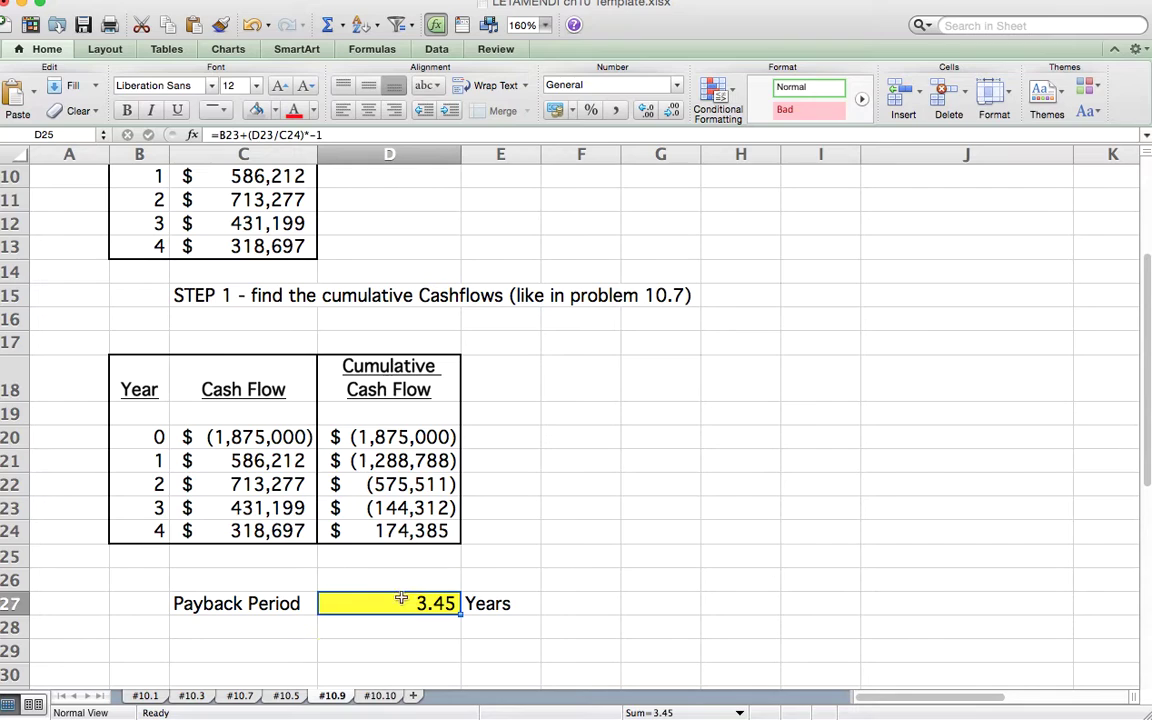
pyautogui.scroll(1, 495, 578)
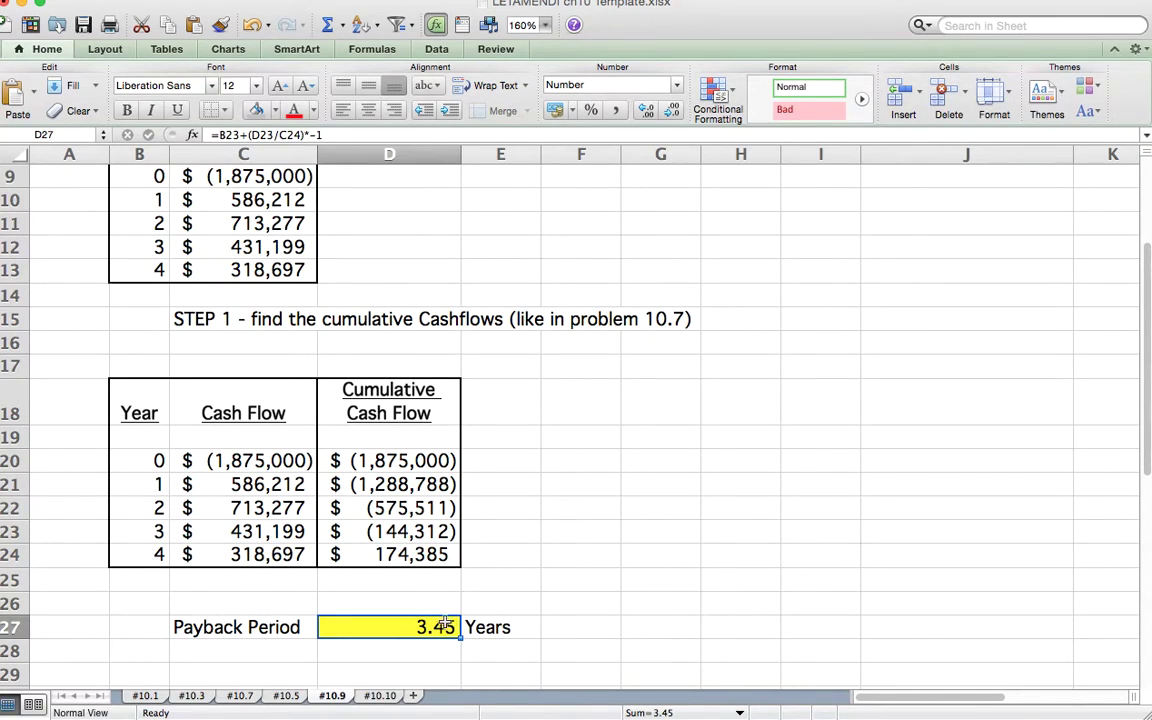
pyautogui.doubleClick(371, 629)
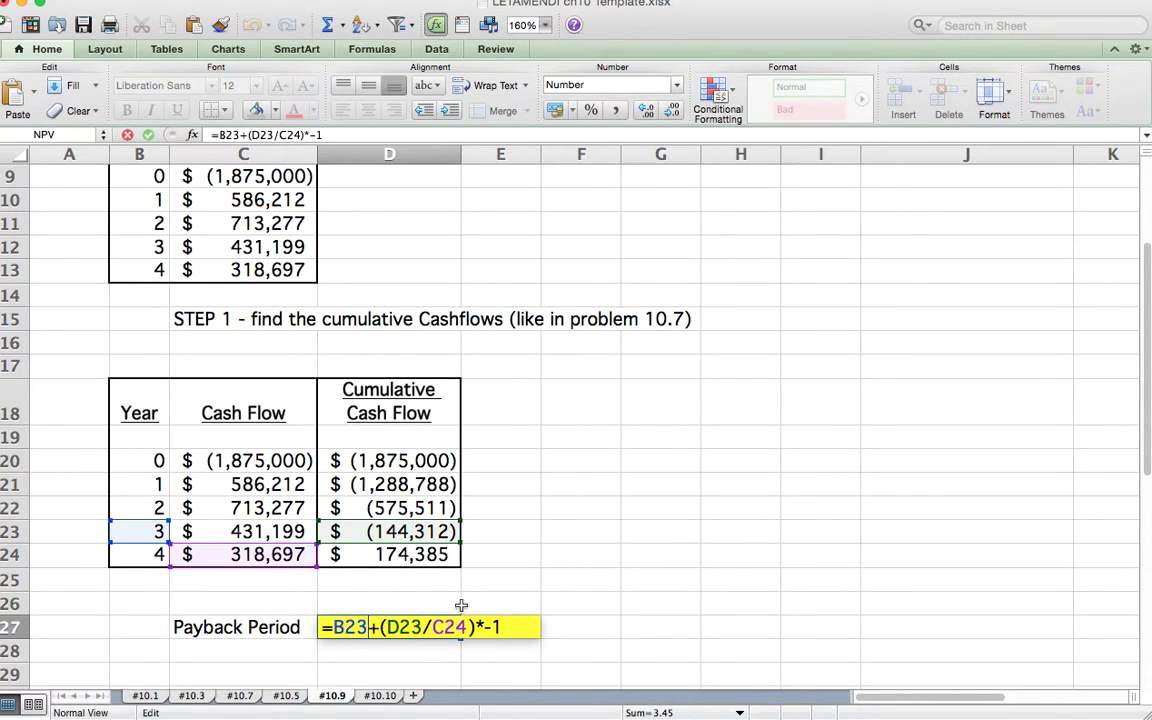
pyautogui.press('Escape')
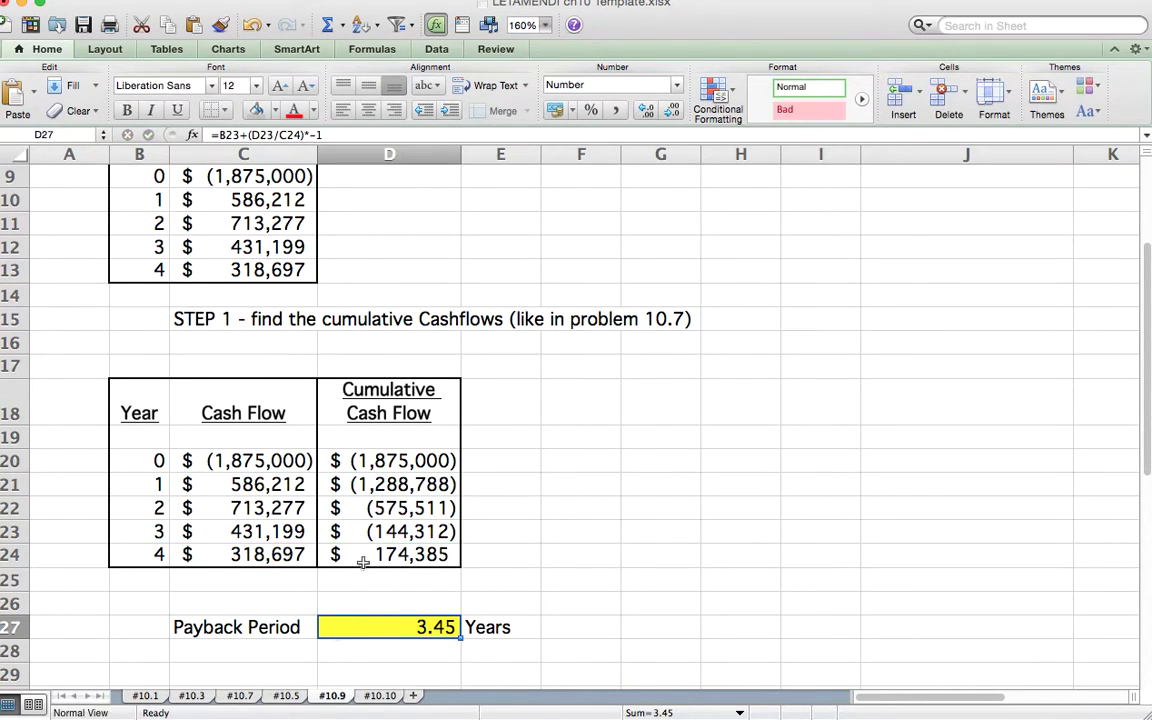
# Color the negative cumulative cash flows for years 0 to 3 in D20:D23 red
pyautogui.moveTo(385, 531); pyautogui.dragTo(378, 554)
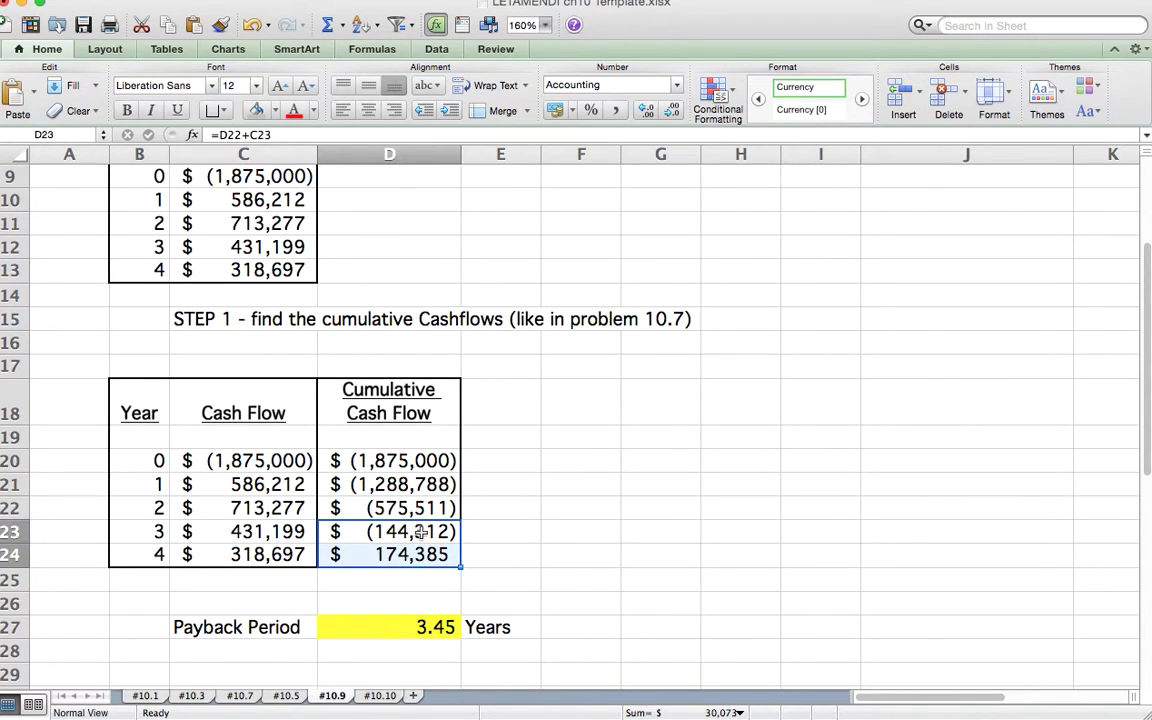
pyautogui.hotkey('shift', 'Up')
pyautogui.moveTo(405, 461); pyautogui.dragTo(375, 530)
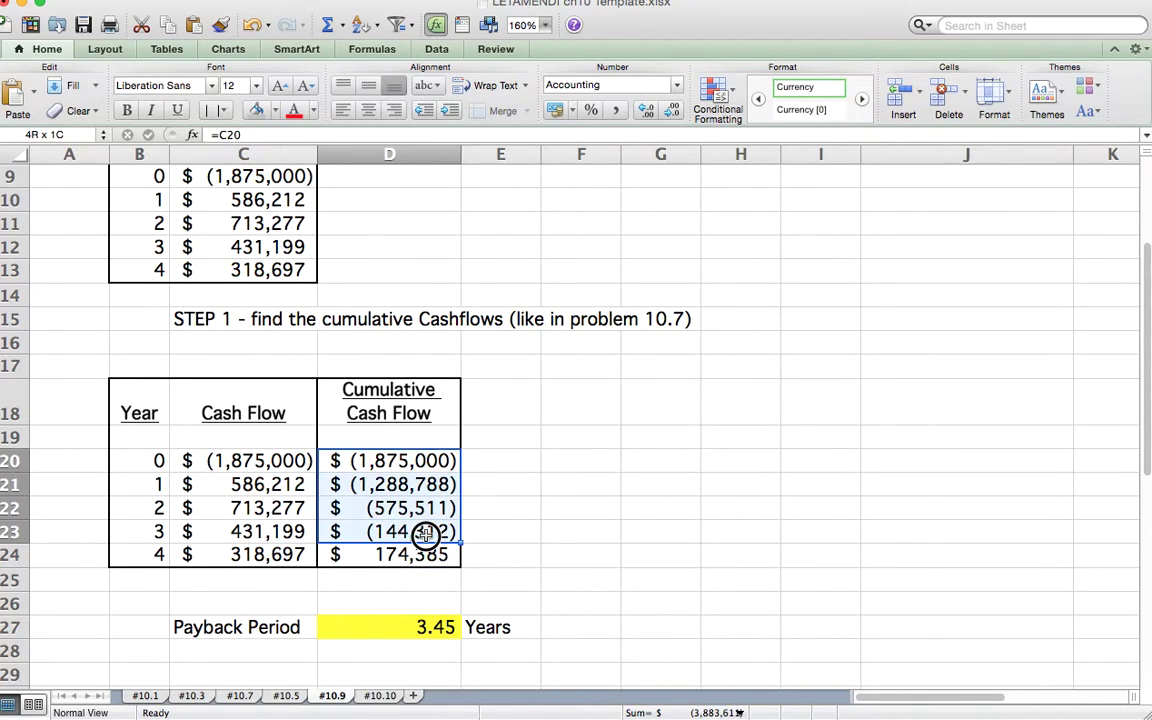
pyautogui.click(294, 110)
pyautogui.press('Right')
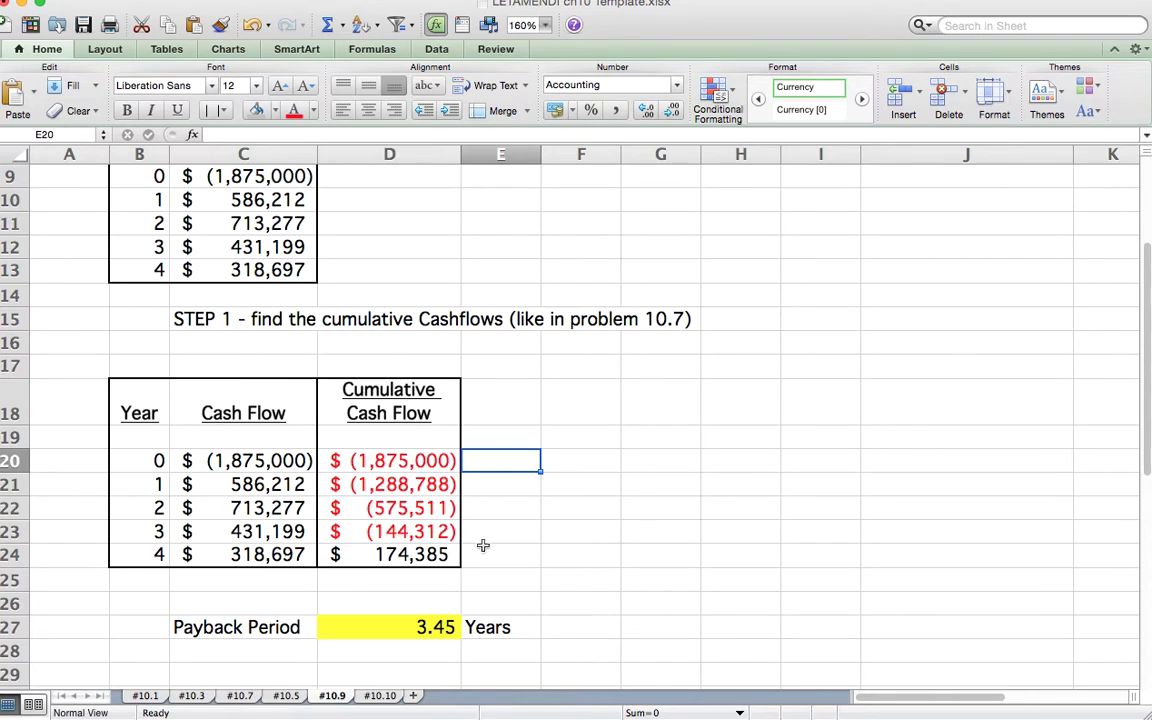
# Examine the cumulative cash flow sign change in D23:D24 and the cells referenced by the payback formula in D27
pyautogui.click(425, 532)
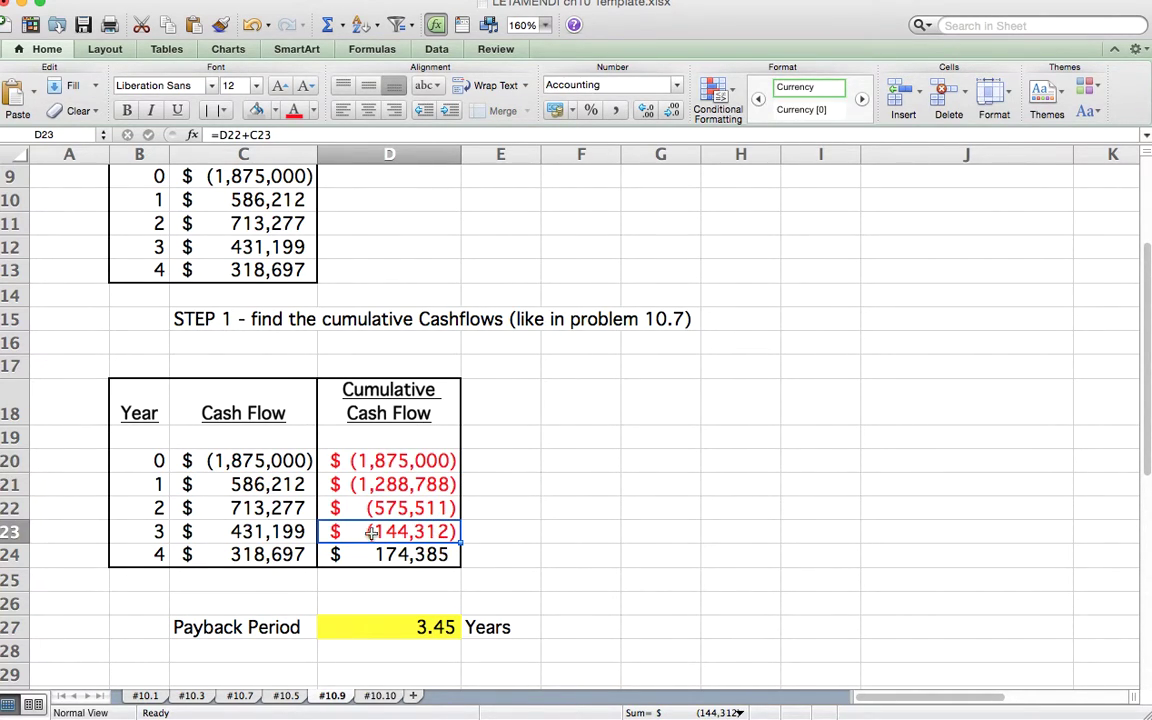
pyautogui.moveTo(425, 532); pyautogui.dragTo(386, 548)
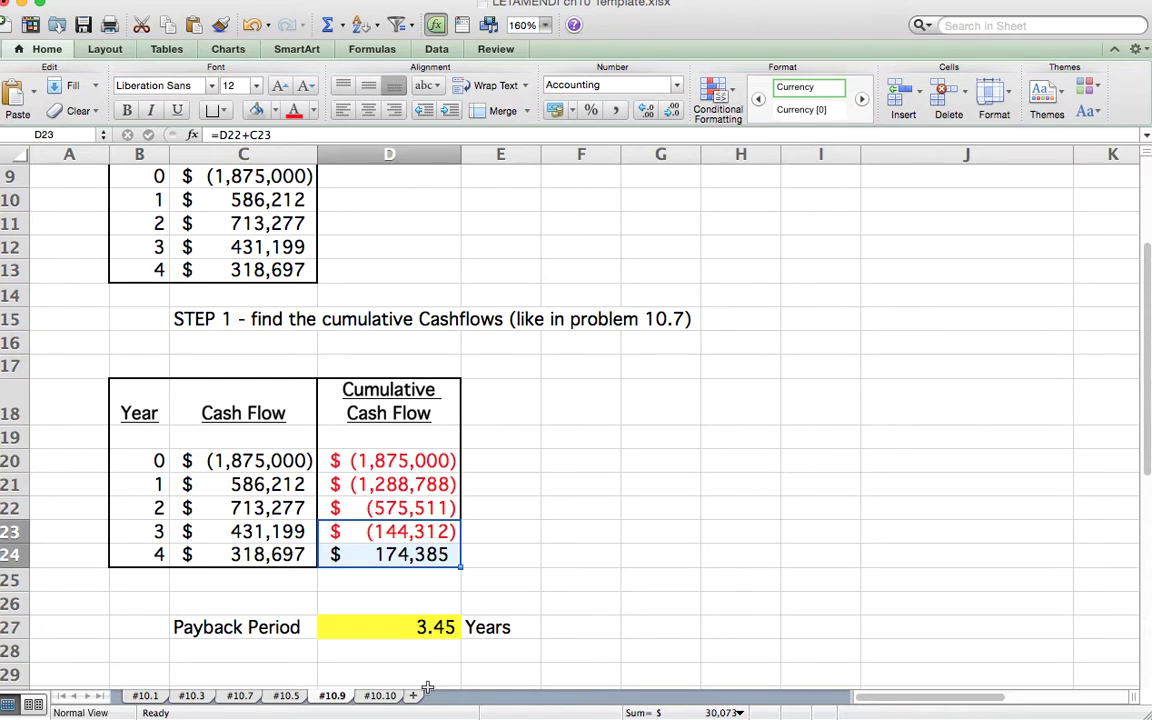
pyautogui.click(457, 650)
pyautogui.doubleClick(421, 628)
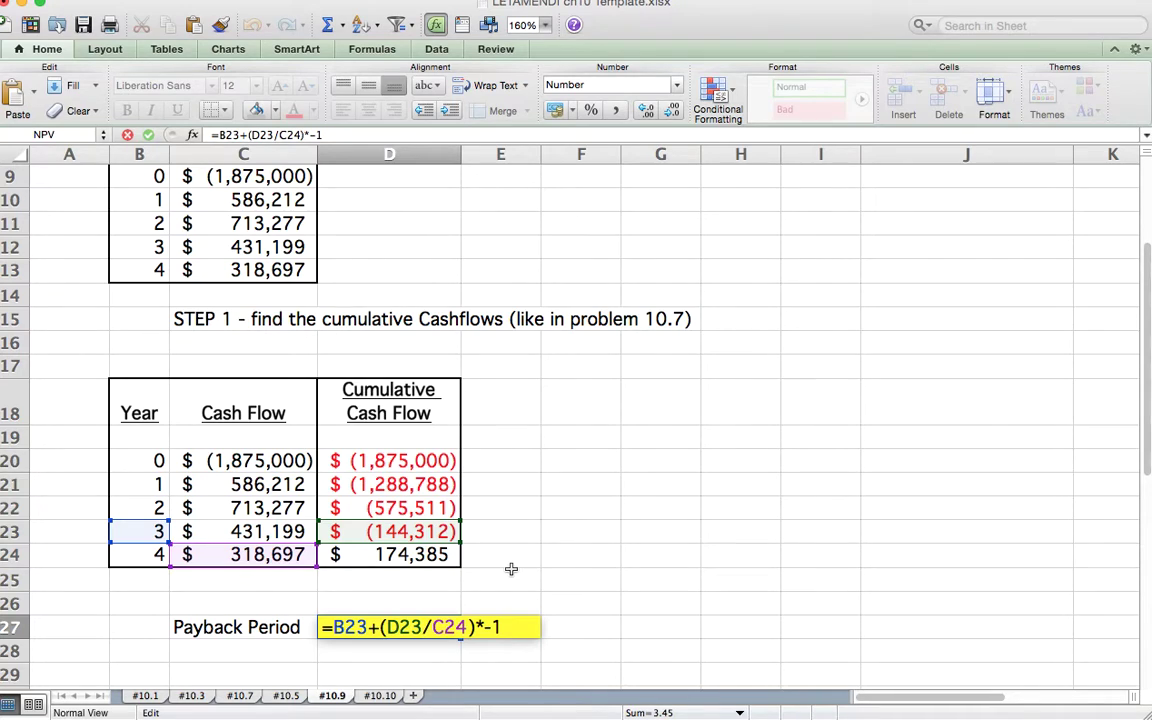
pyautogui.press('Return')
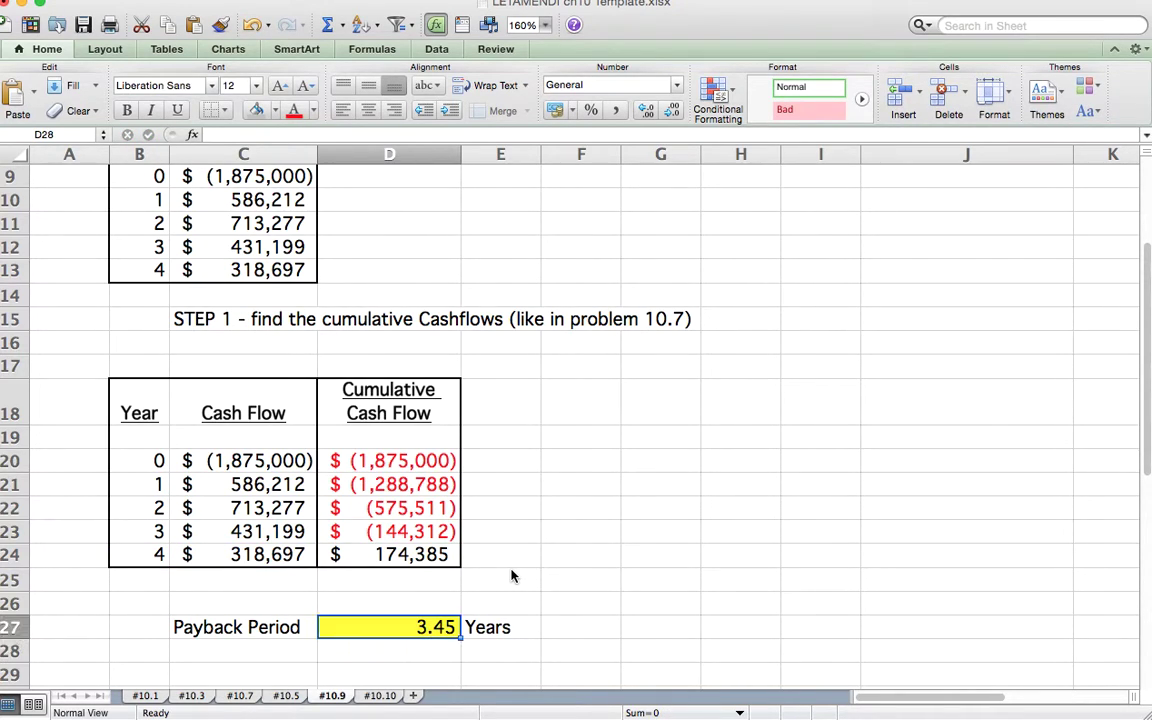
pyautogui.press('Up')
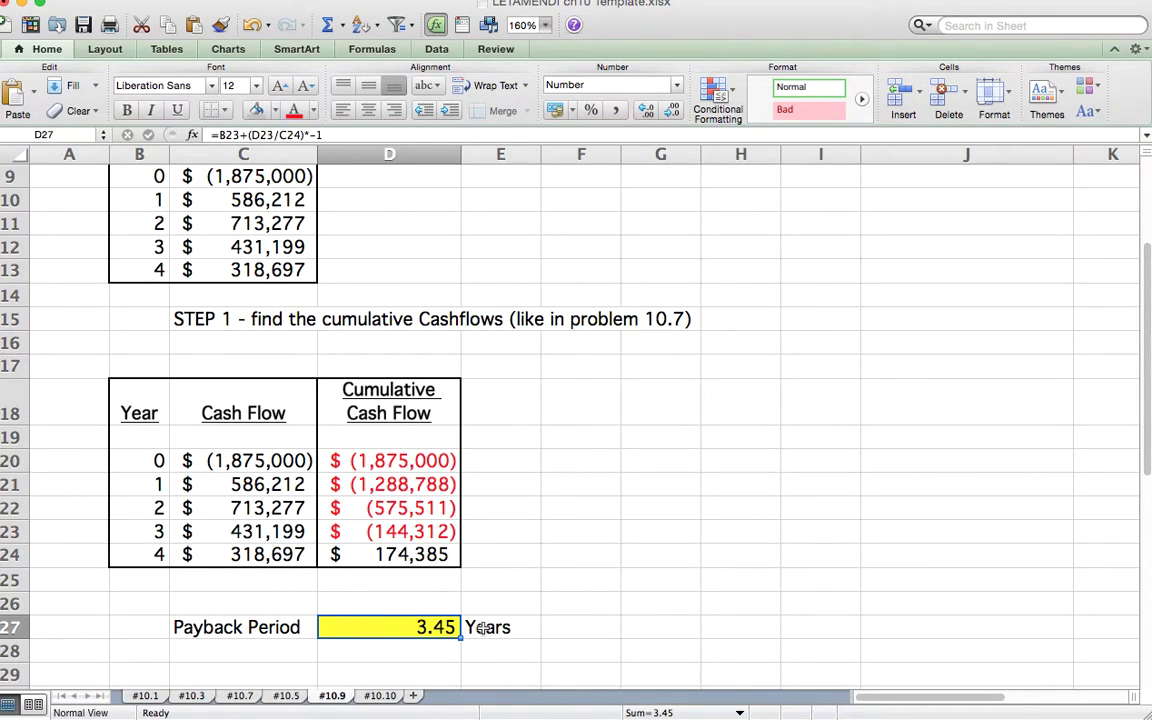
# Read the ARR problem on sheet #10.10 and unhide the solution rows between rows 6 and 21
pyautogui.click(380, 695)
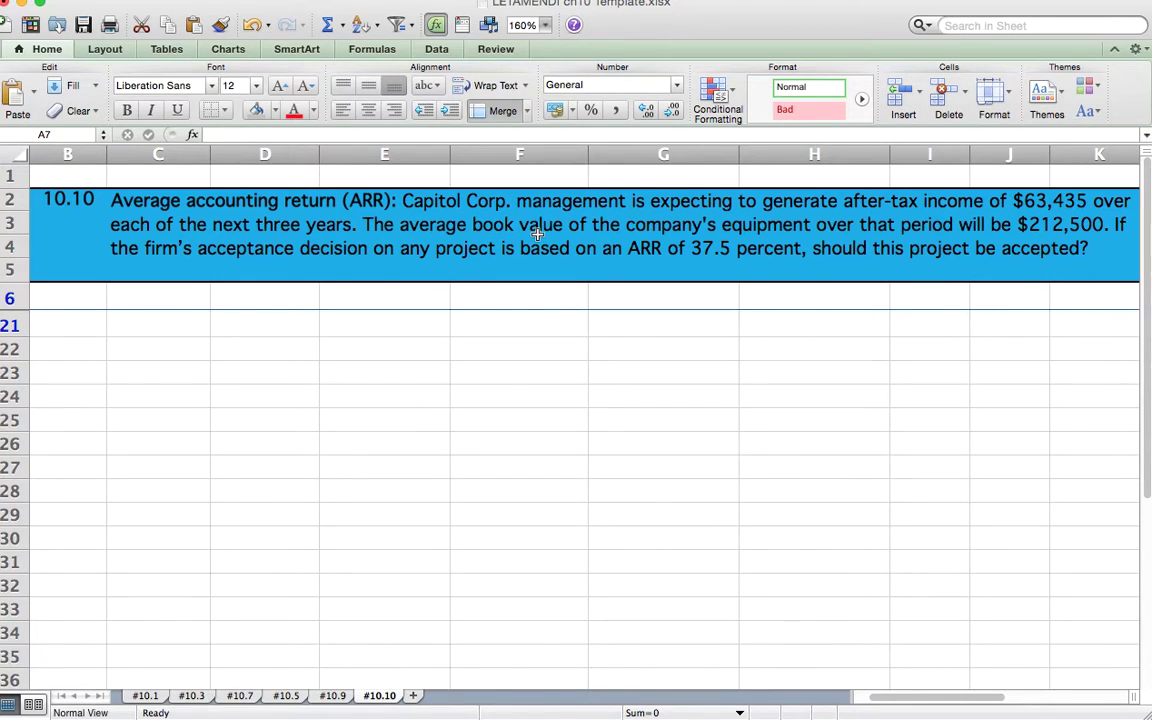
pyautogui.hscroll(2, 537, 233)
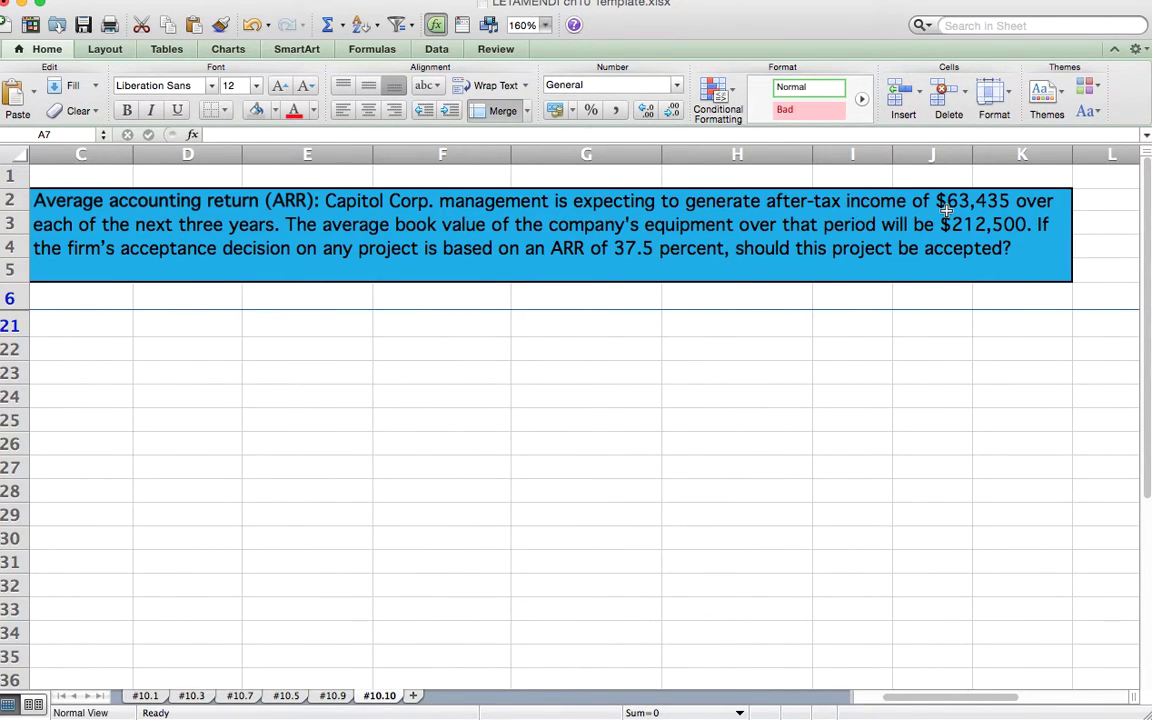
pyautogui.hscroll(-2, 343, 184)
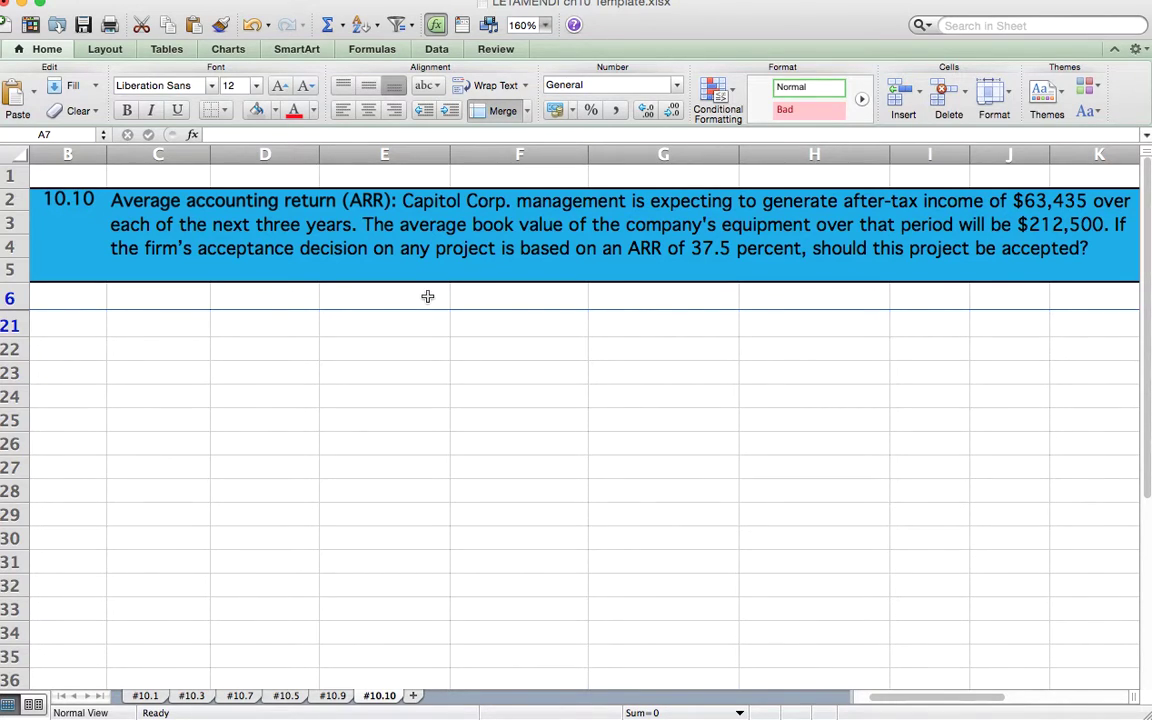
pyautogui.moveTo(20, 299); pyautogui.dragTo(15, 325)
pyautogui.rightClick(20, 321)
pyautogui.click(95, 522)
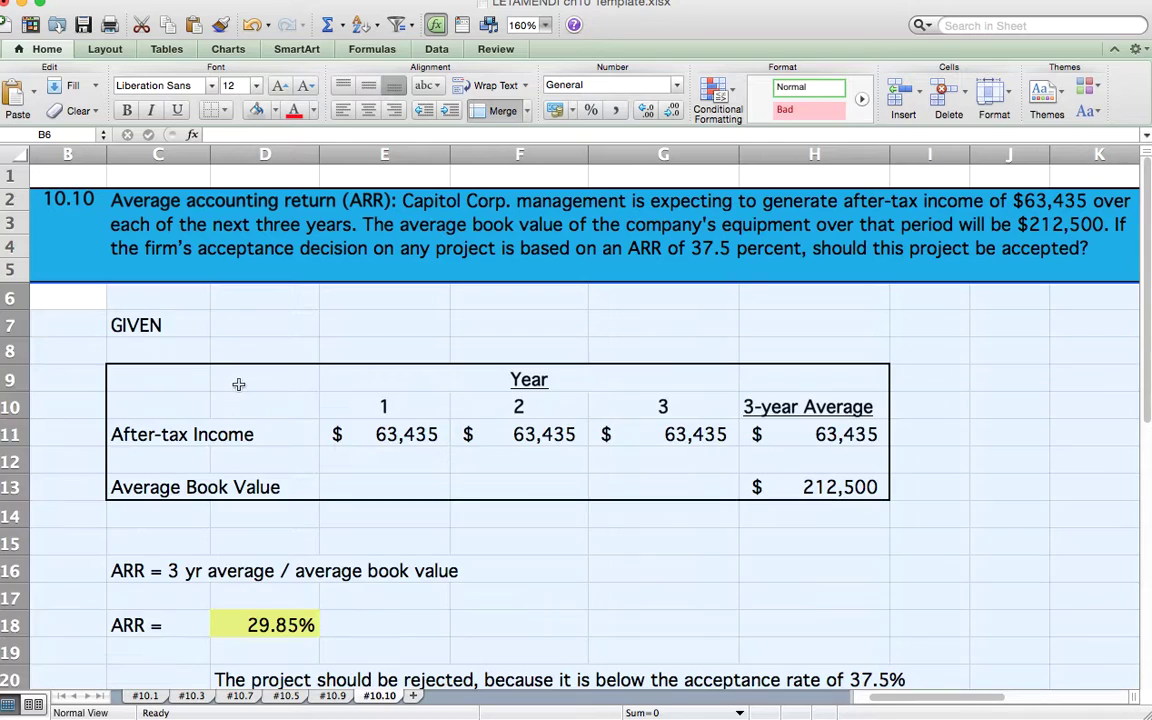
# Review the given after-tax income for years 1 to 3 in E11, F11 and G11
pyautogui.click(222, 377)
pyautogui.moveTo(147, 402); pyautogui.dragTo(365, 400)
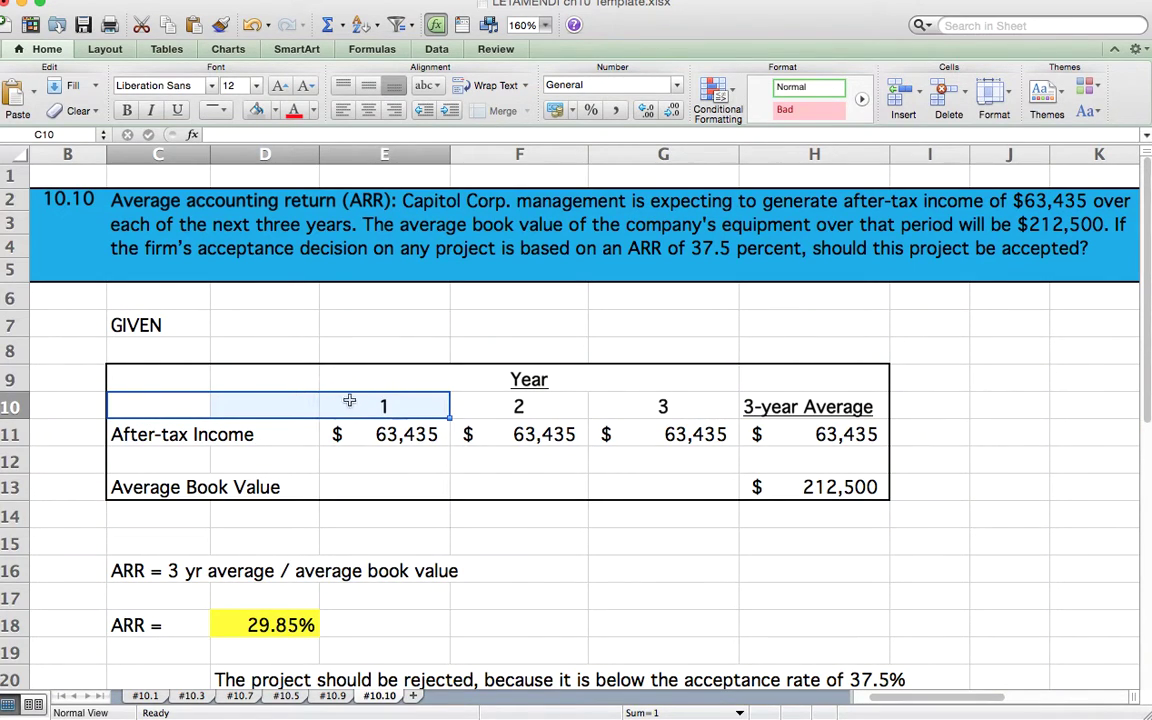
pyautogui.click(380, 434)
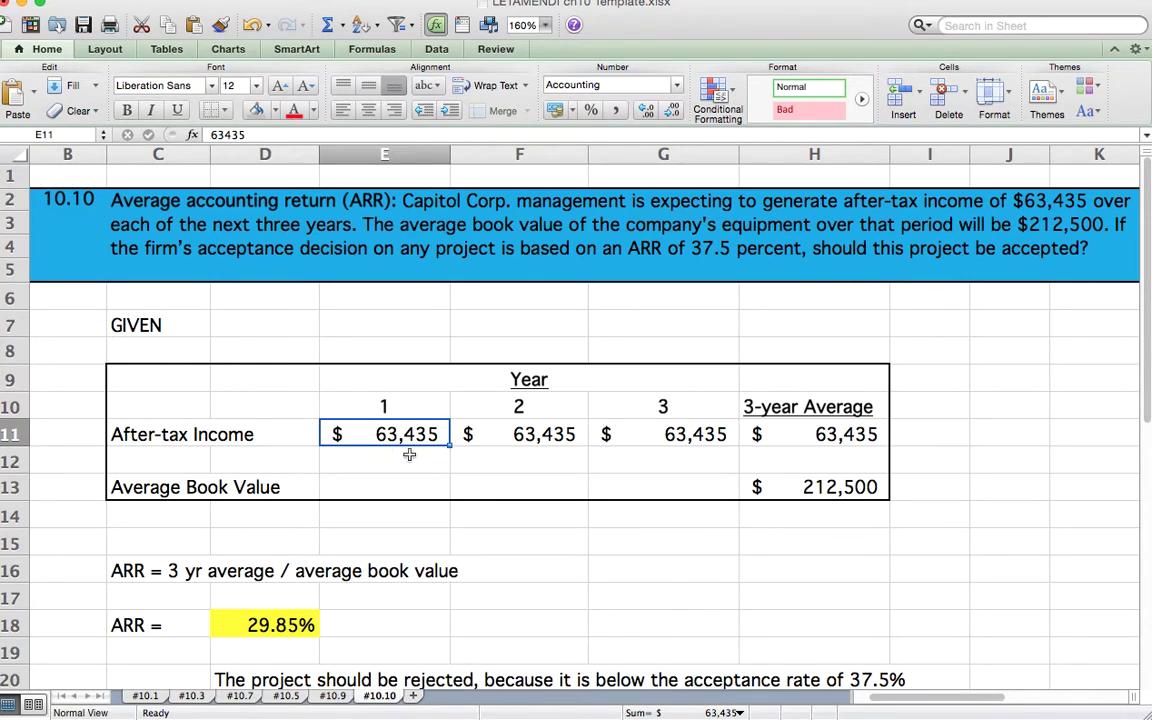
pyautogui.click(506, 431)
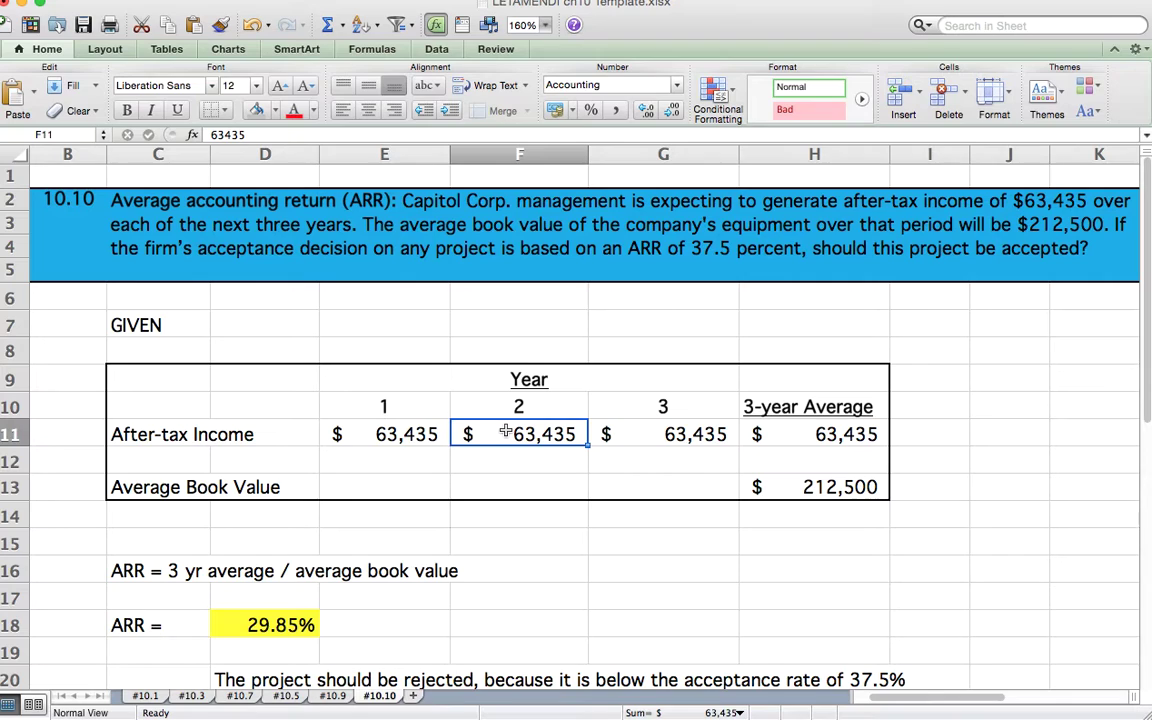
pyautogui.click(645, 434)
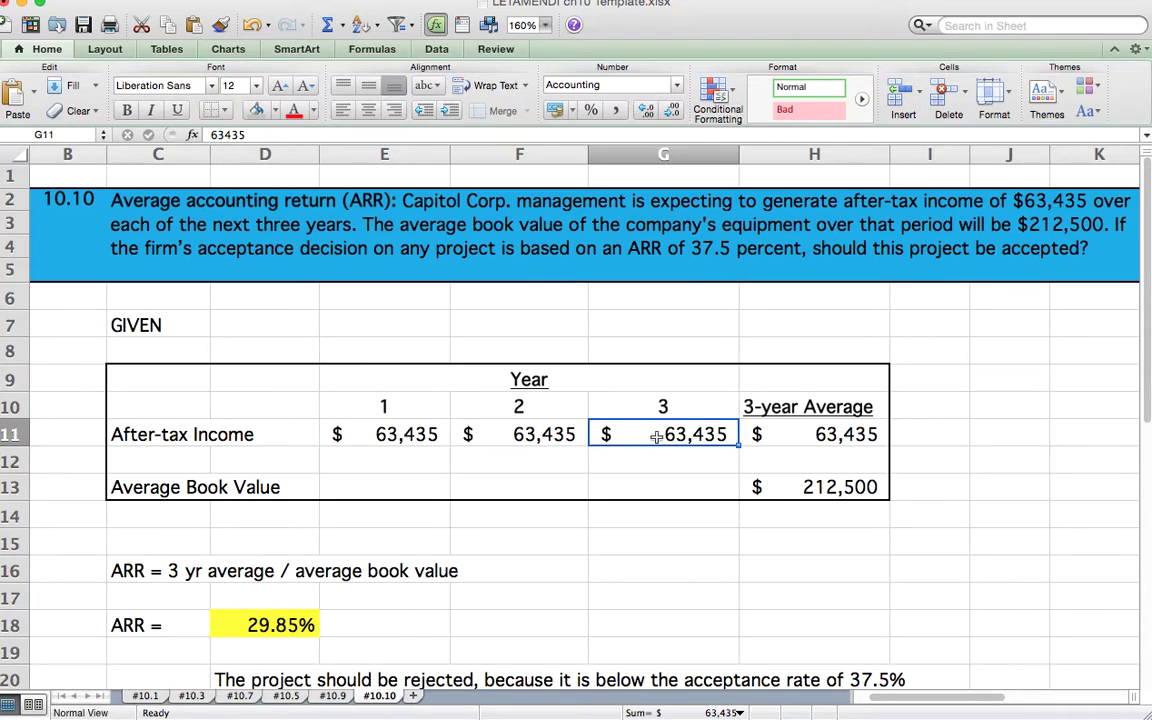
# Inspect the 3-year average formula in H11 and the yearly incomes it averages without changing them
pyautogui.click(771, 432)
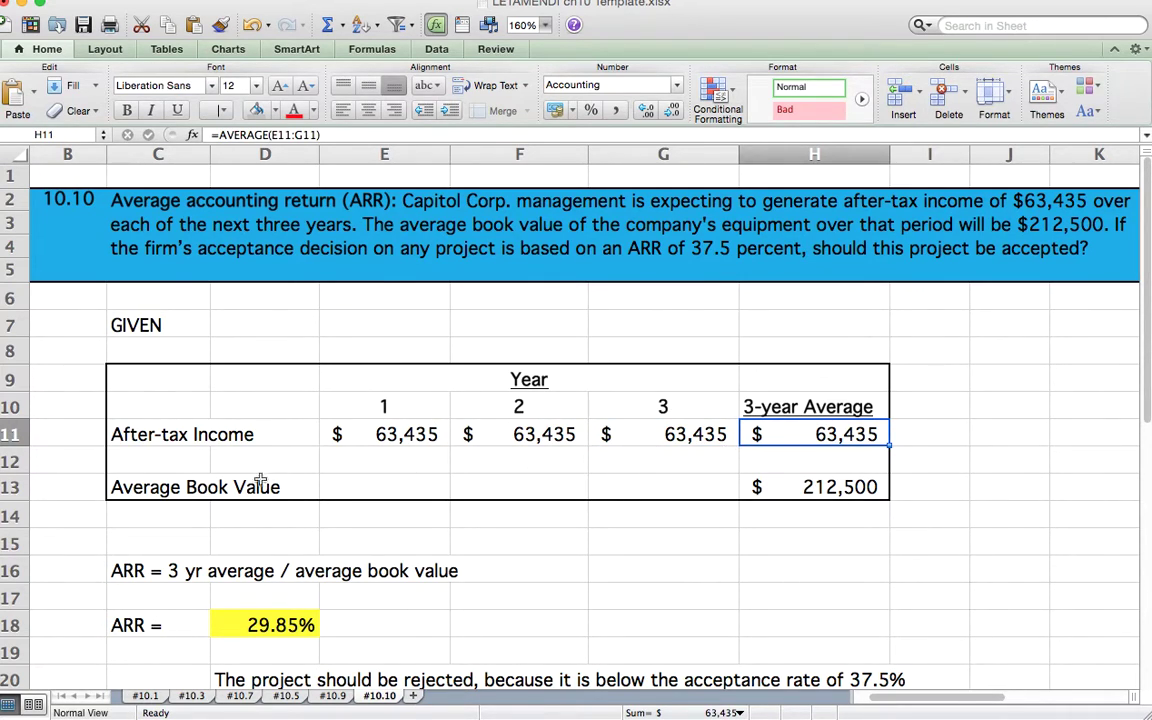
pyautogui.doubleClick(785, 434)
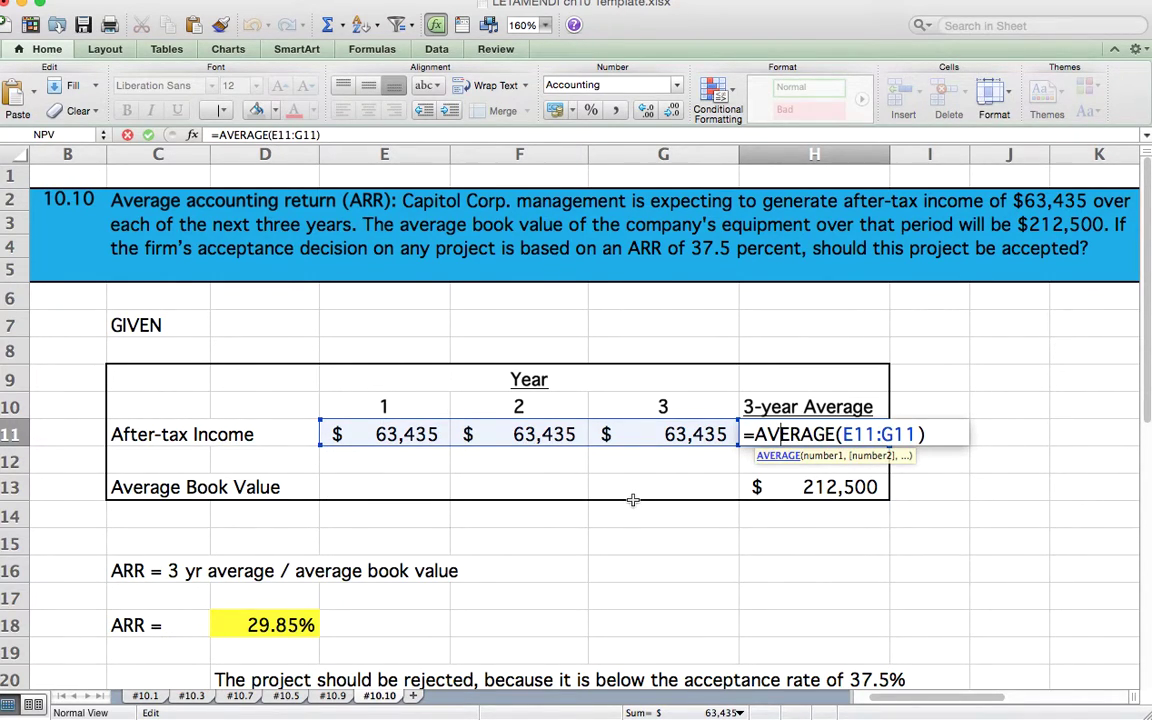
pyautogui.press('Return')
pyautogui.click(805, 434)
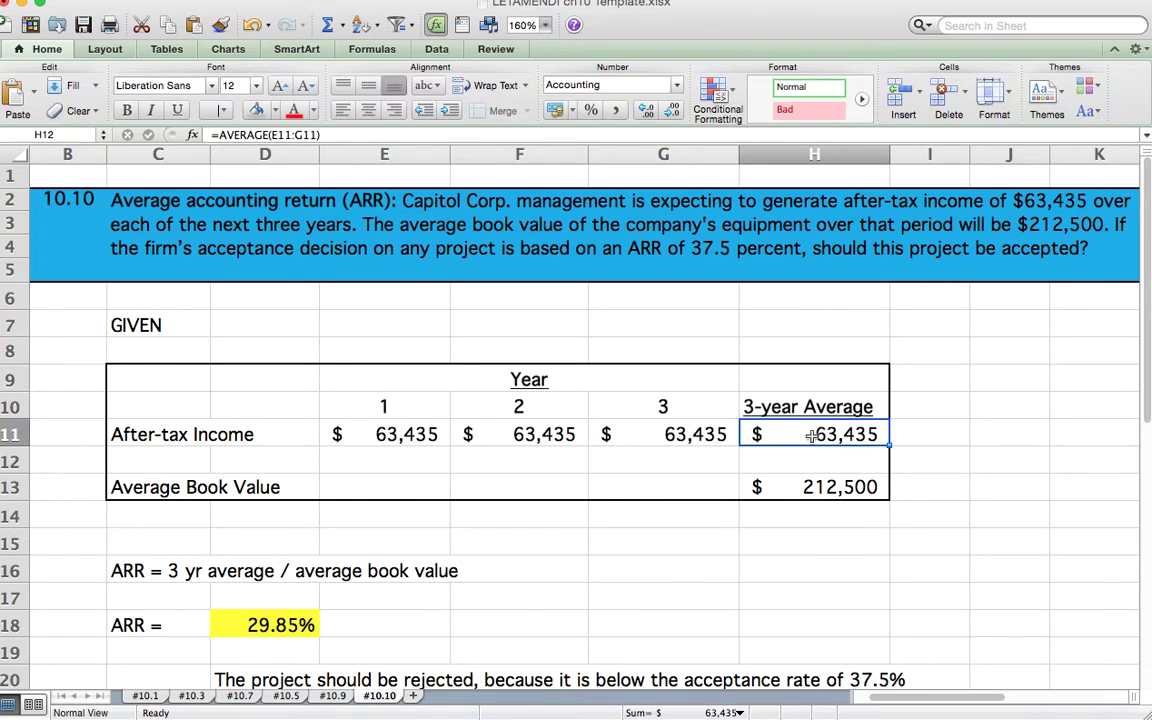
pyautogui.click(722, 435)
pyautogui.moveTo(410, 434); pyautogui.dragTo(578, 432)
pyautogui.click(670, 434)
pyautogui.click(762, 427)
# Review the average book value in H13 and compare the ARR definition in C16 with the 3-year average in H11
pyautogui.click(784, 491)
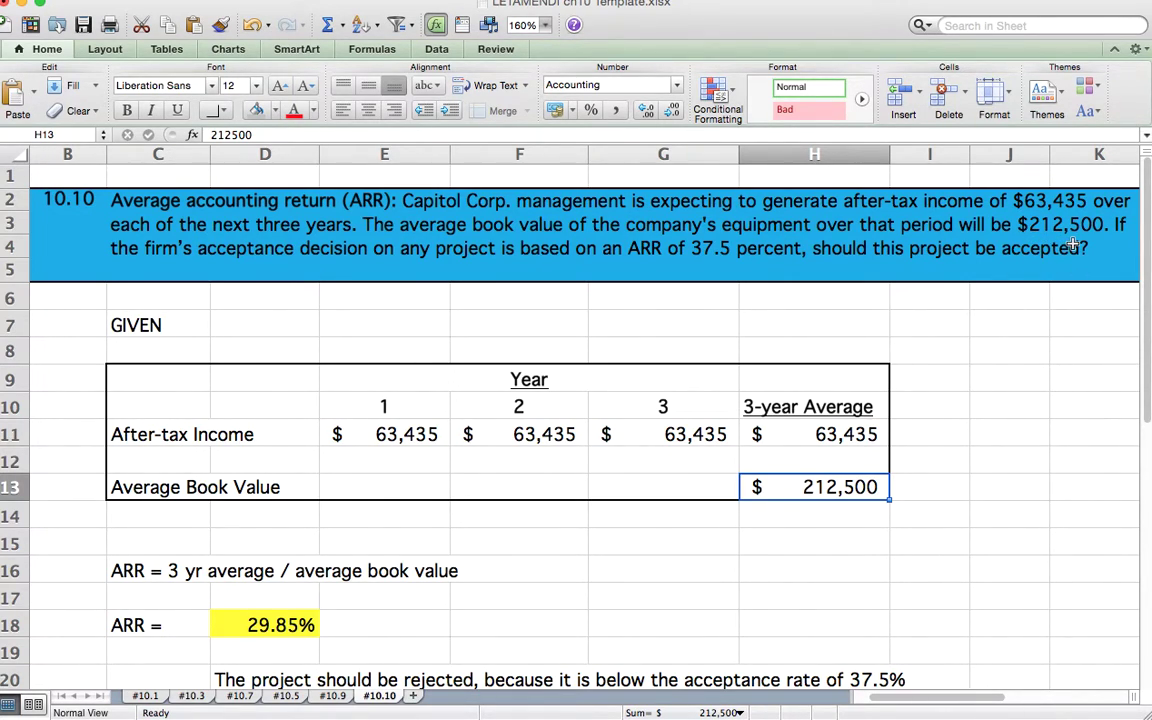
pyautogui.scroll(-1, 362, 467)
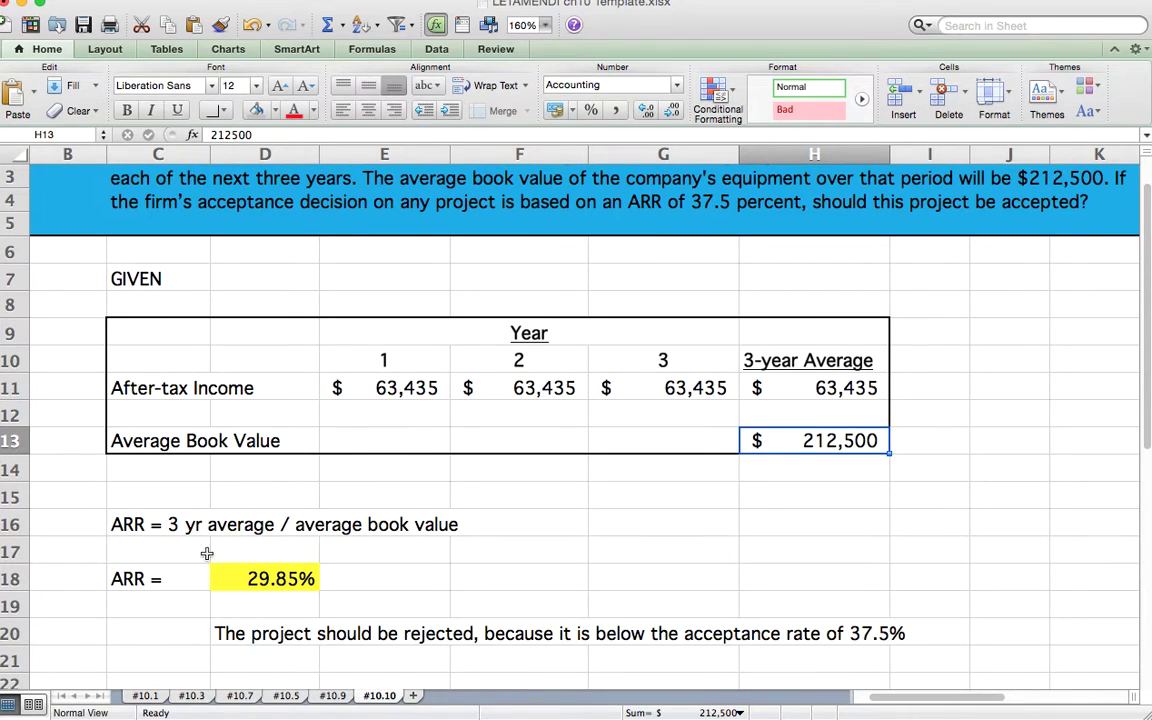
pyautogui.scroll(1, 183, 503)
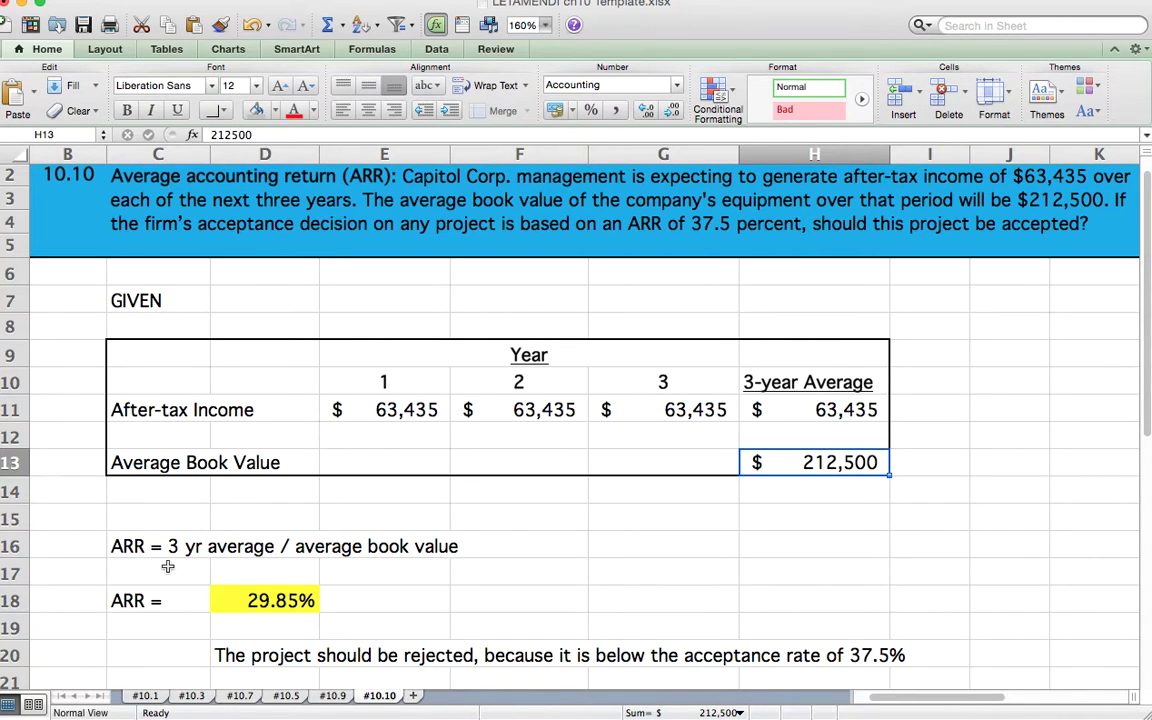
pyautogui.click(810, 400)
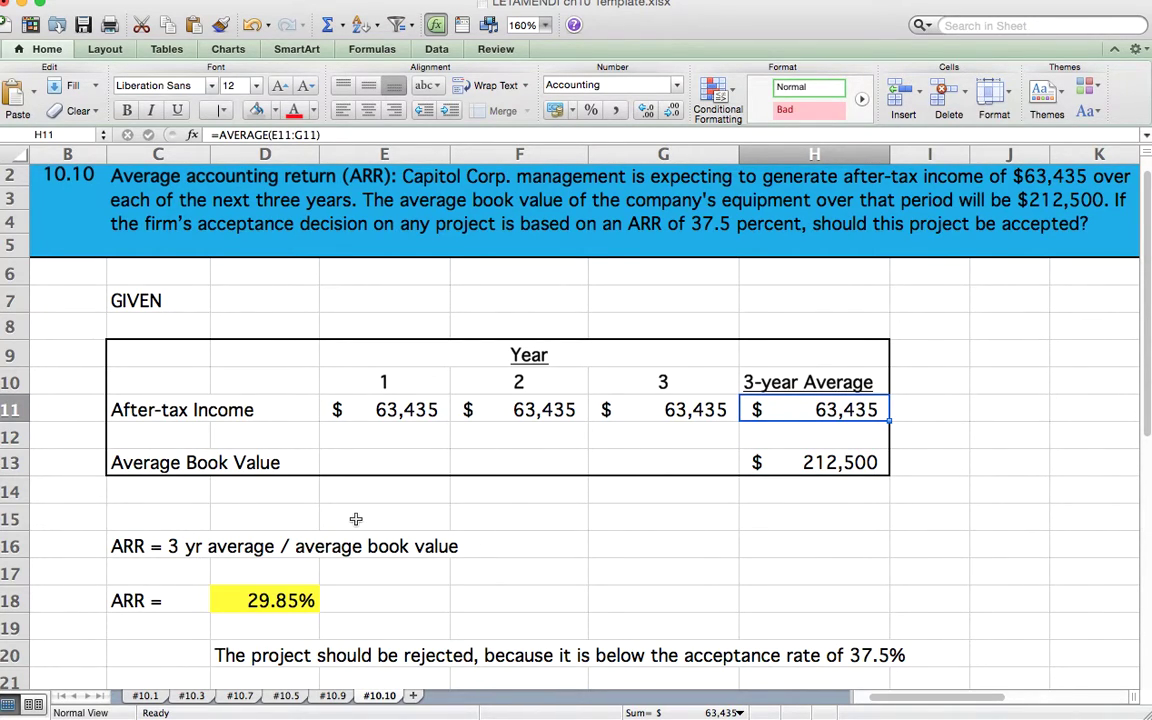
# Inspect the ARR formula in D18, undoing the accidental change to it, and review the conclusion in row 20
pyautogui.click(262, 600)
pyautogui.doubleClick(260, 599)
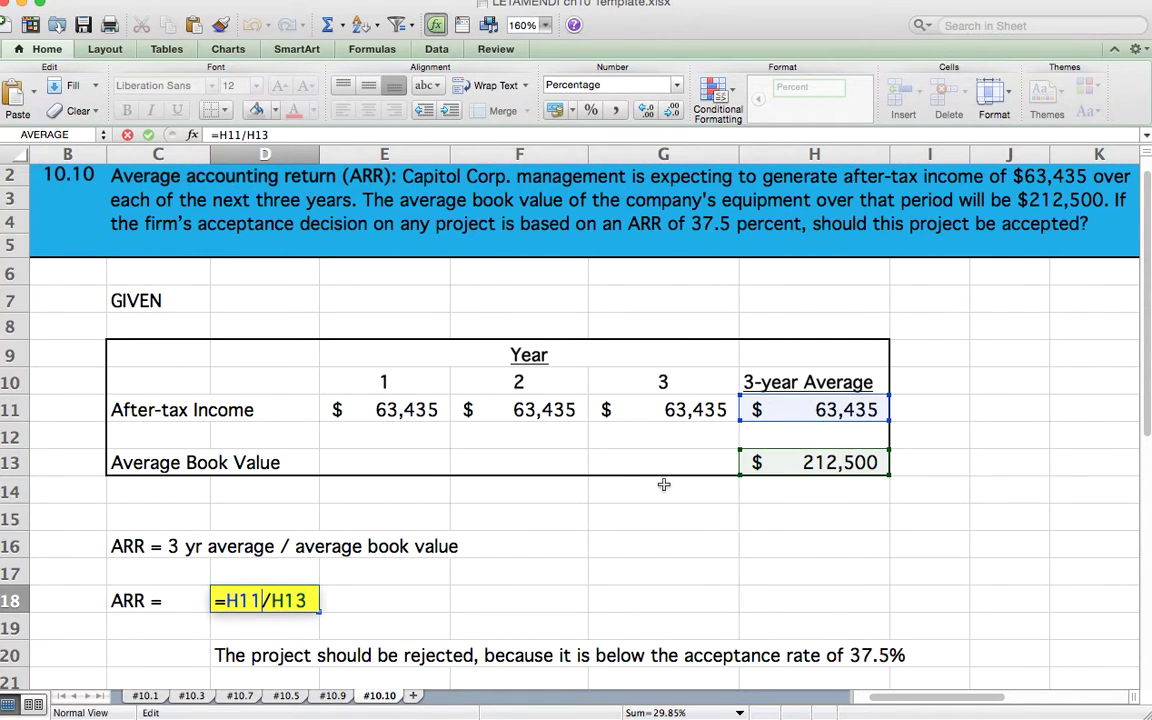
pyautogui.press('Return')
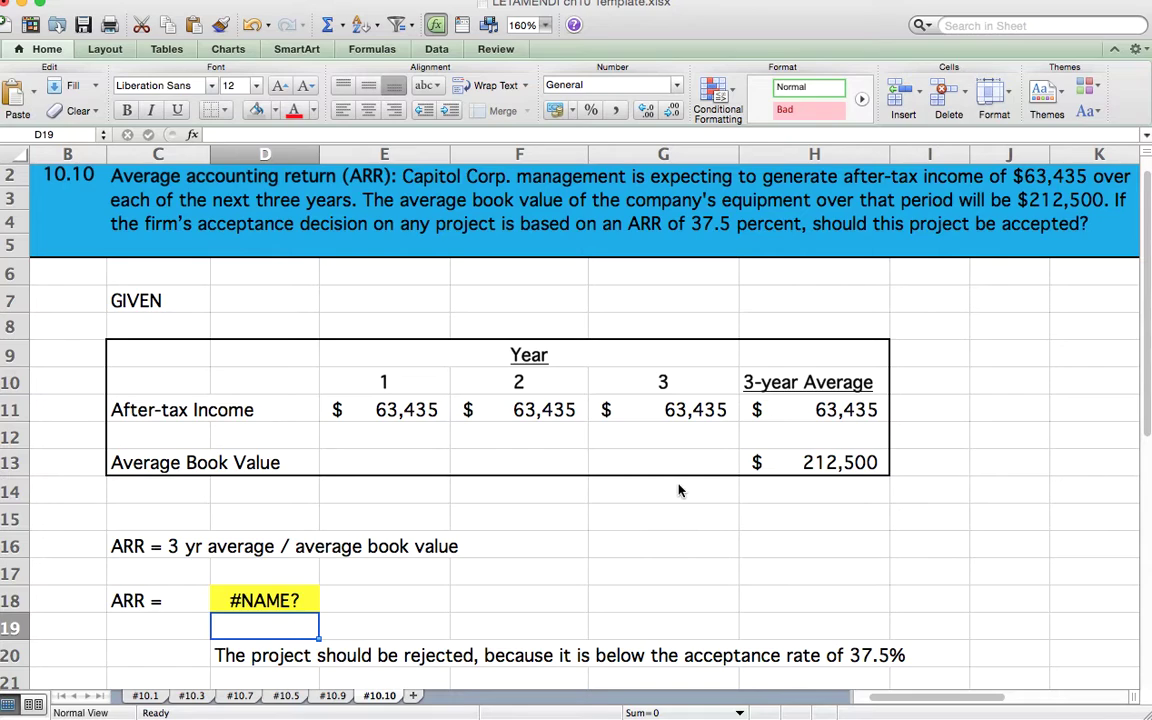
pyautogui.press('super+z')
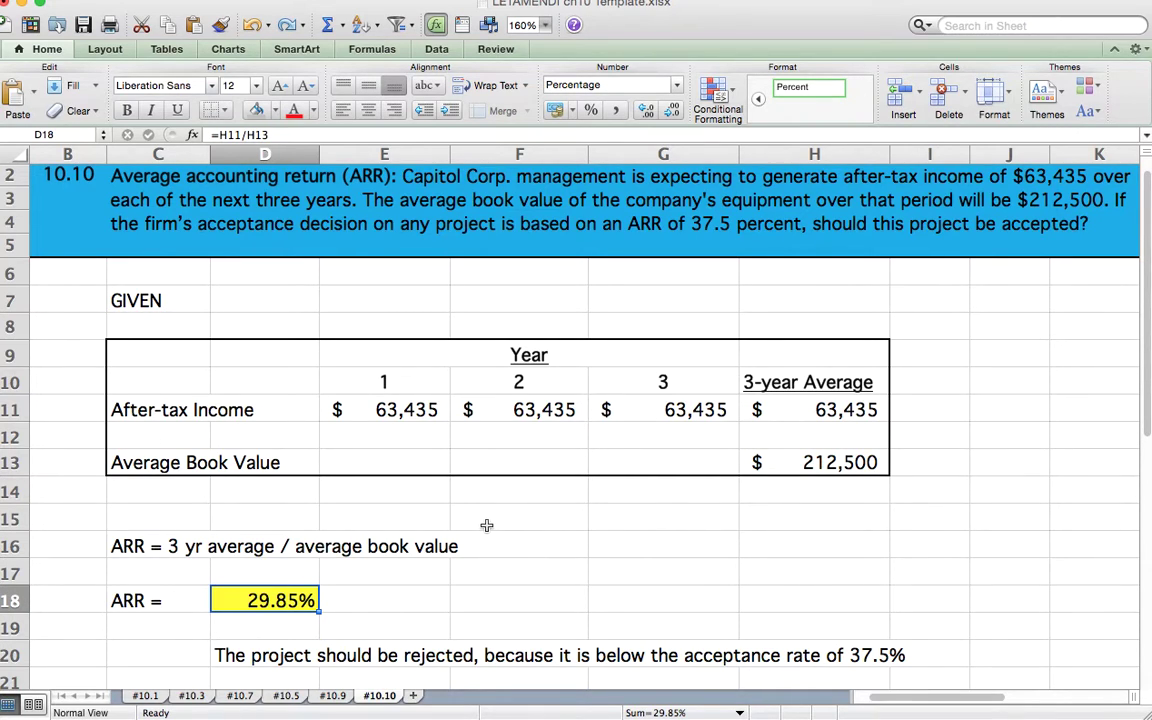
pyautogui.scroll(-1, 482, 526)
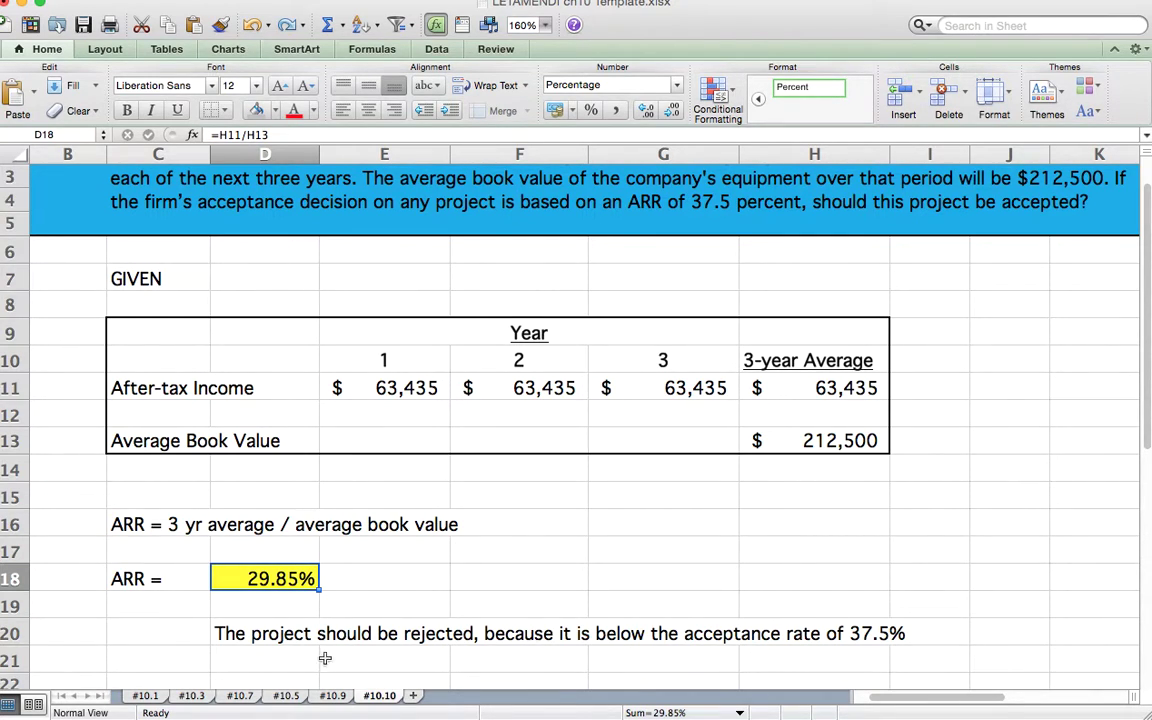
pyautogui.scroll(2, 325, 655)
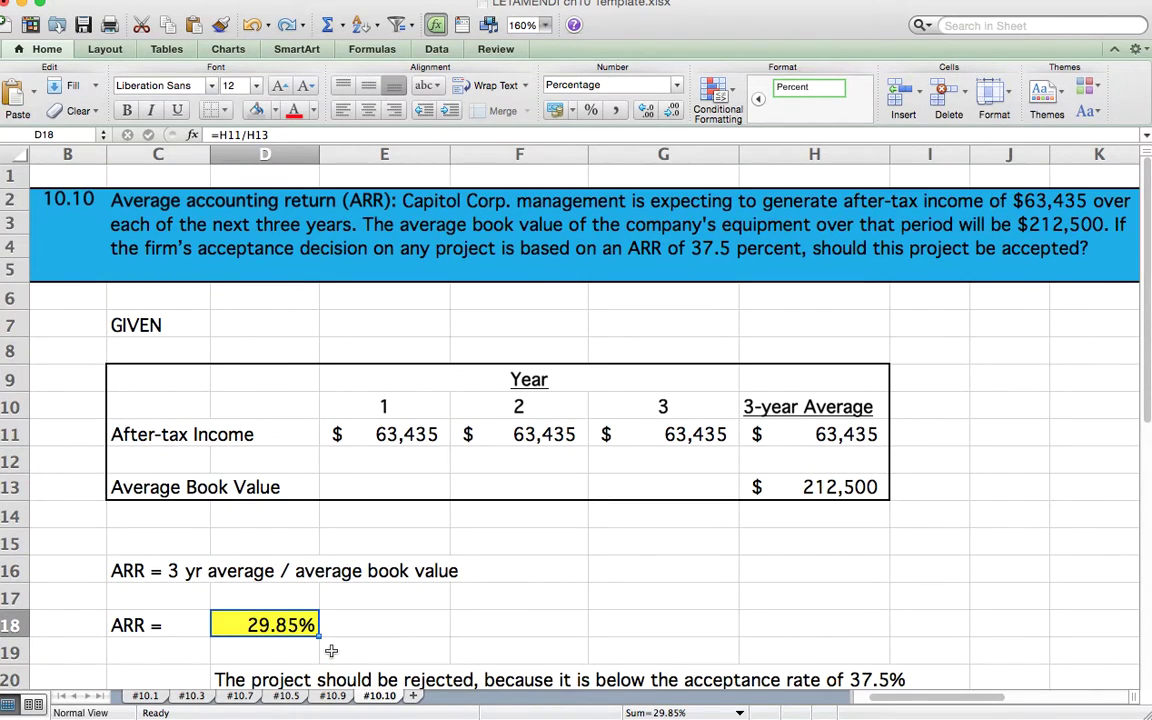